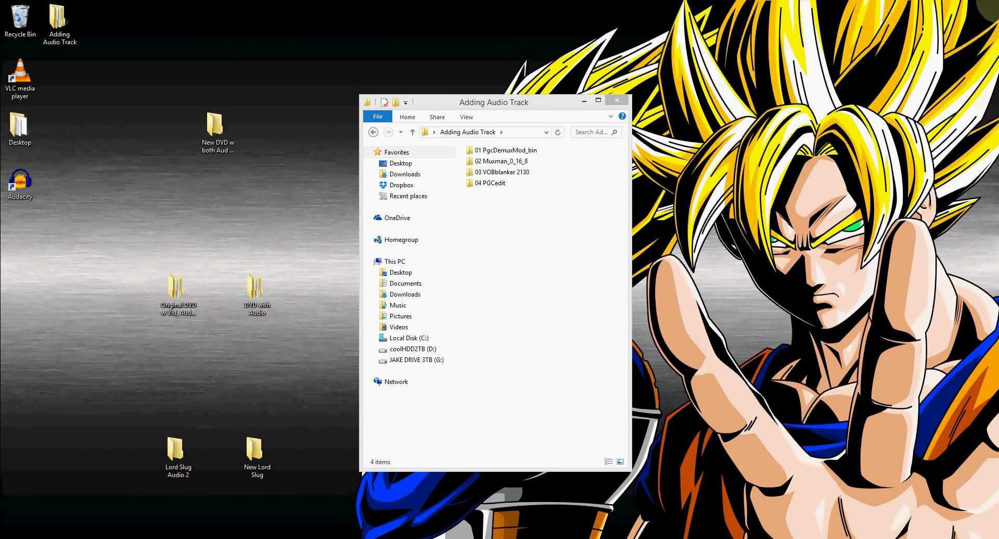
Step: Point out the PgcDemuxMod_bin, Muxman_0_16_8, VOBblanker 2130 and PGCedit tool folders
click(507, 152)
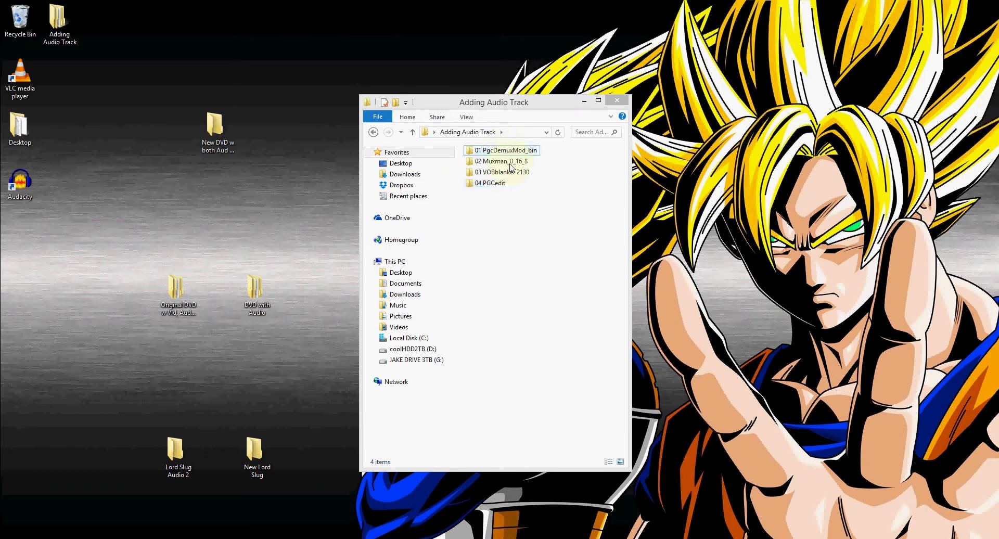
click(526, 162)
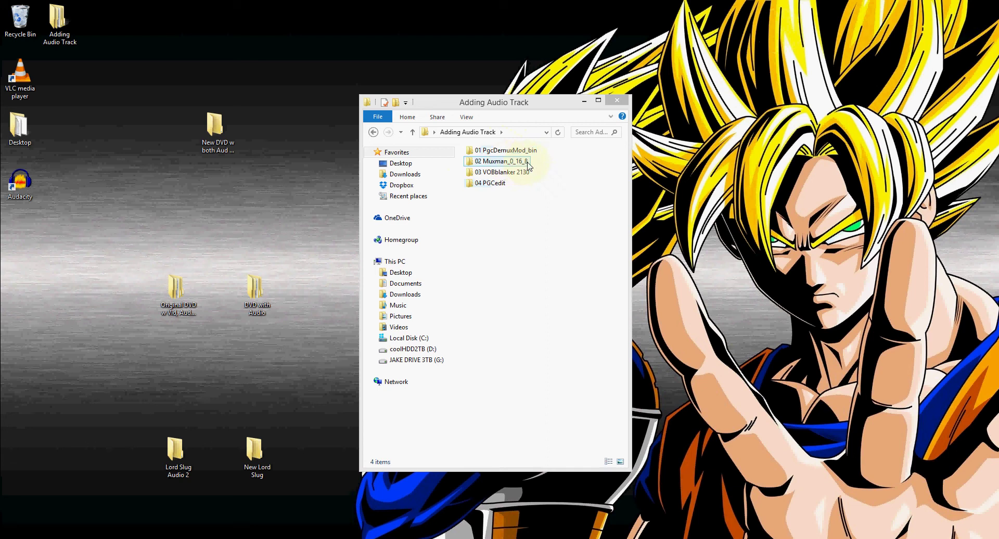
click(520, 172)
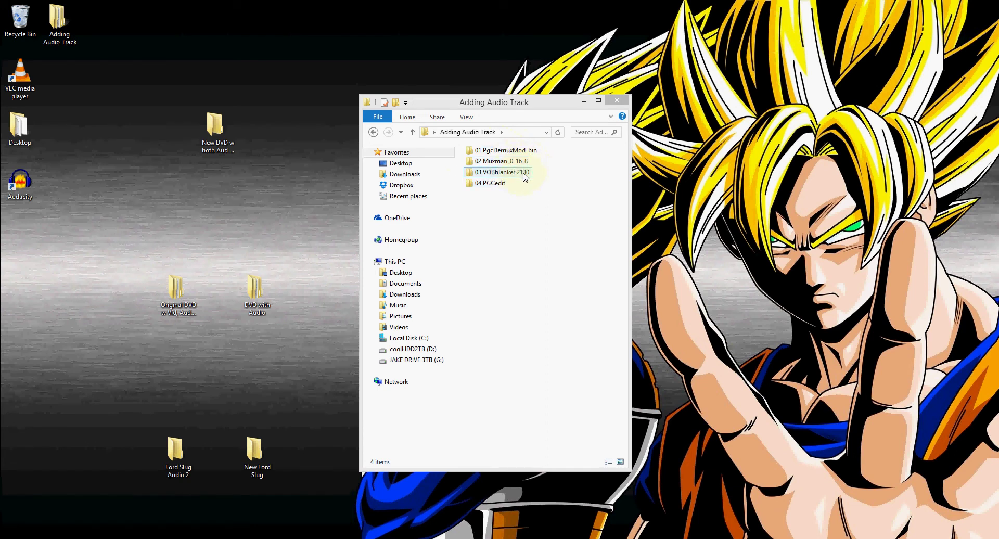
click(497, 186)
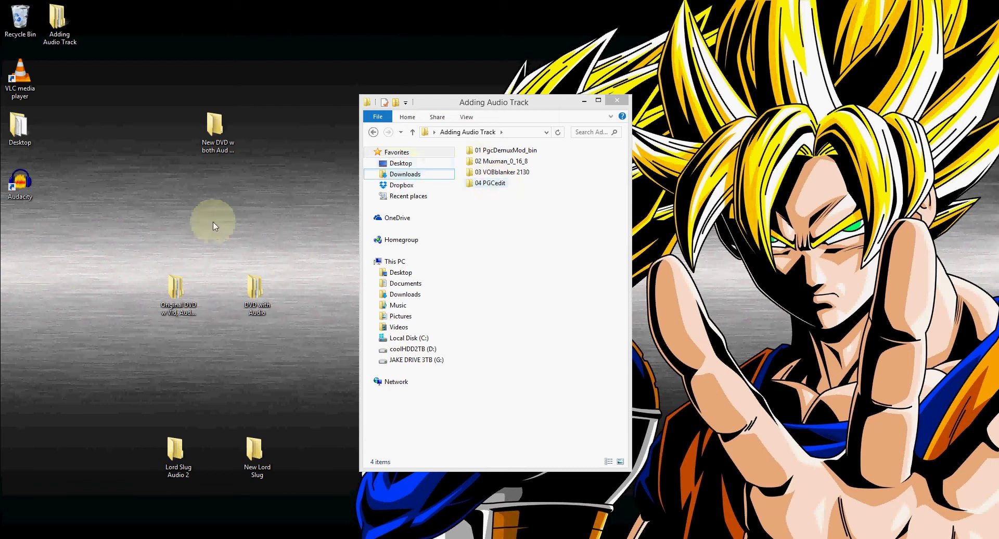
Step: Open the Original DVD w Vid, Aud, Menus folder and peek into its VIDEO_TS folder
click(178, 302)
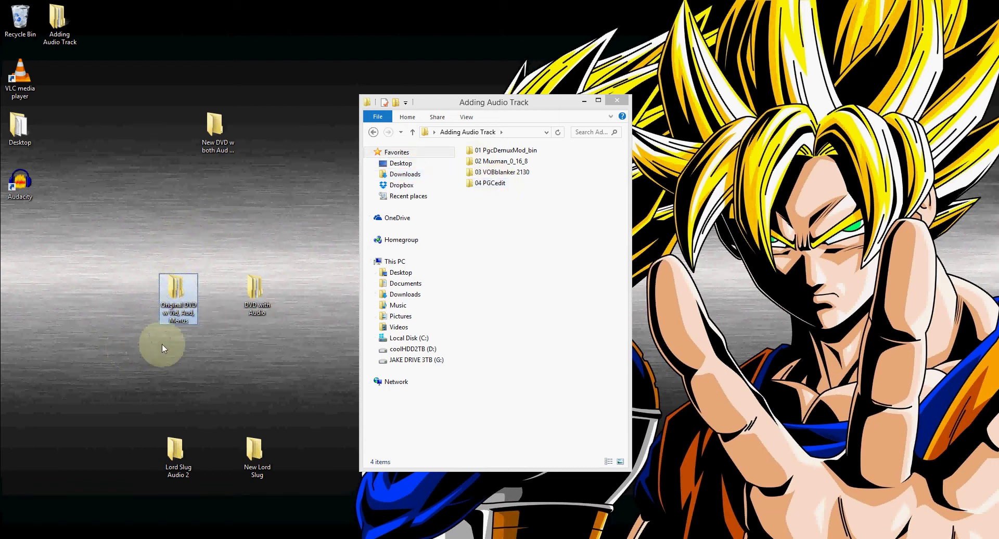
double_click(192, 301)
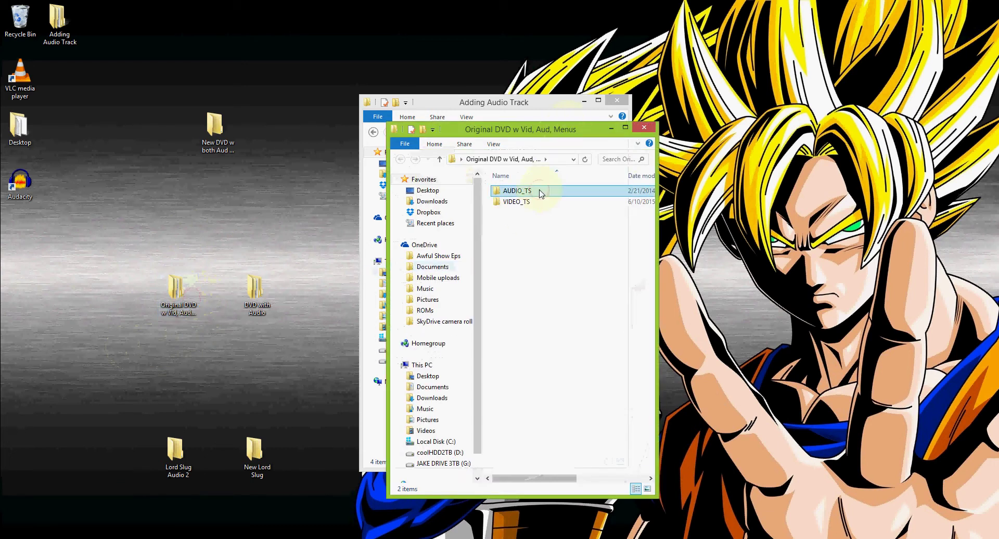
click(531, 202)
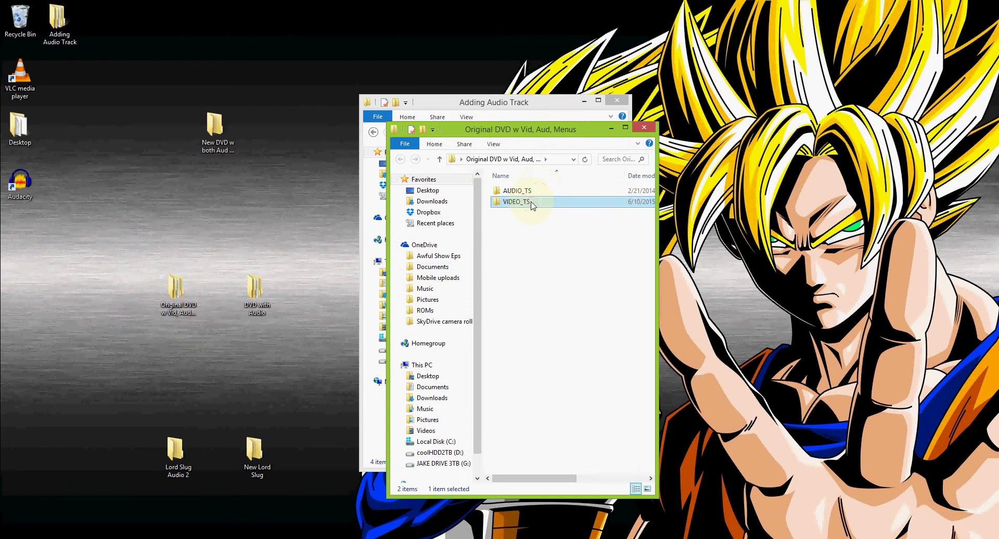
double_click(531, 202)
click(440, 160)
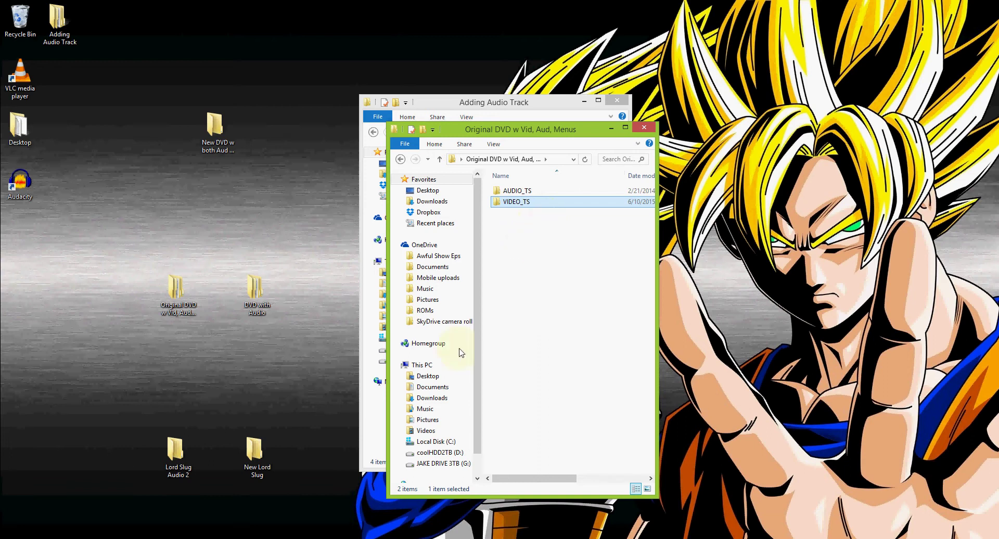
drag(571, 131, 663, 80)
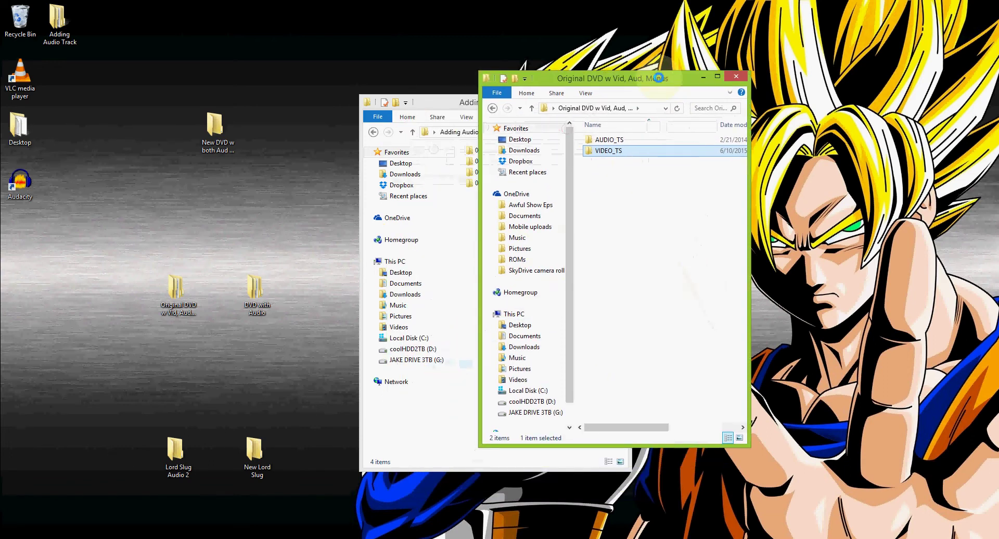
double_click(609, 151)
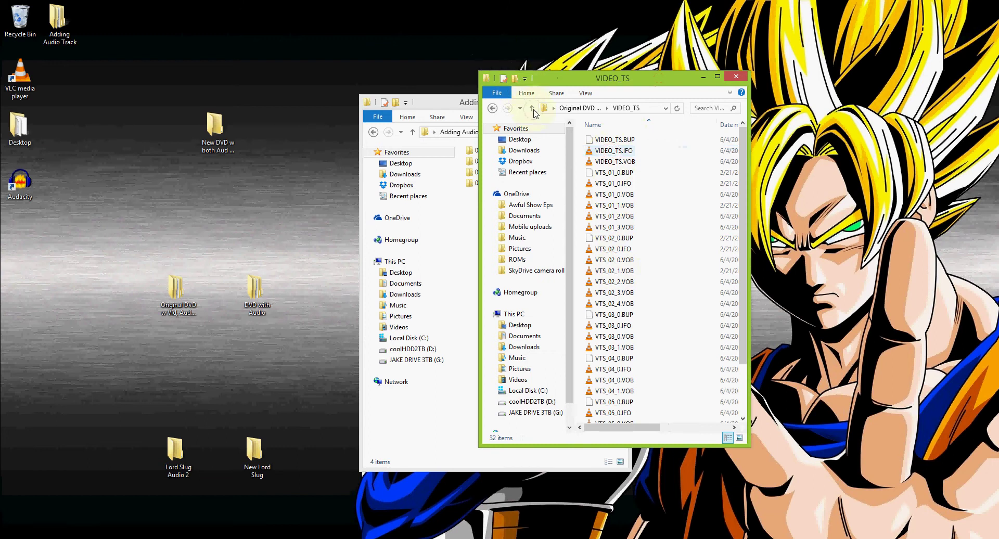
click(531, 107)
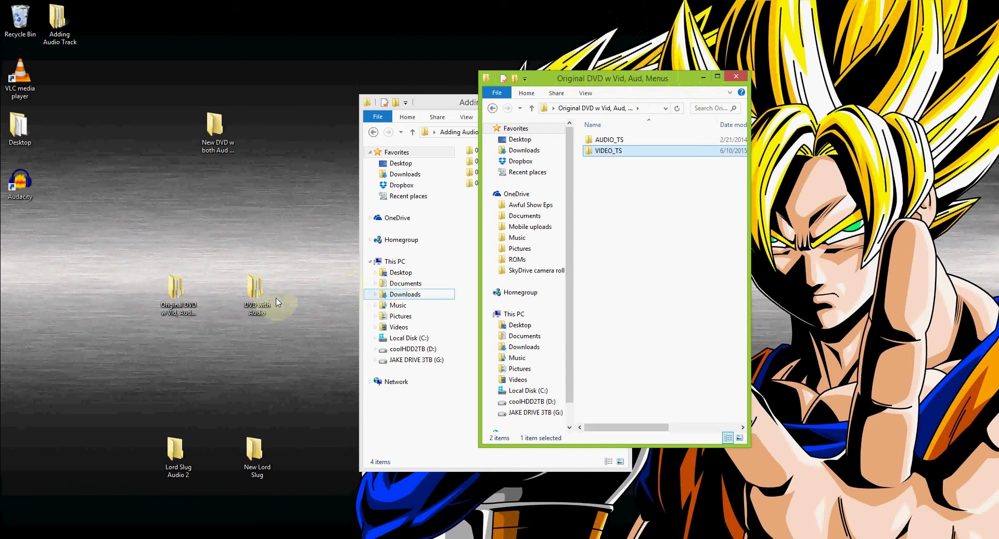
Step: Open the DVD with Audio desktop folder in its own window
click(253, 295)
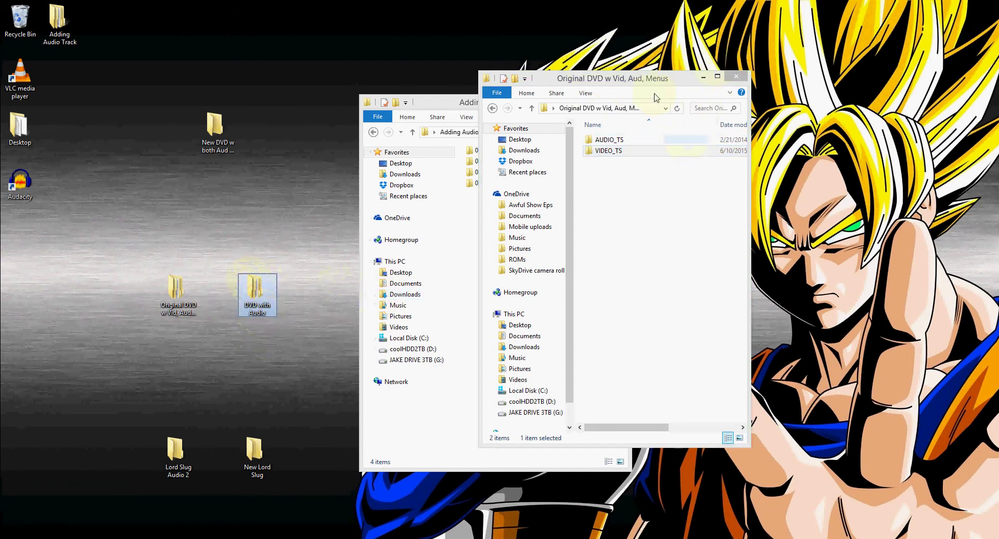
click(532, 164)
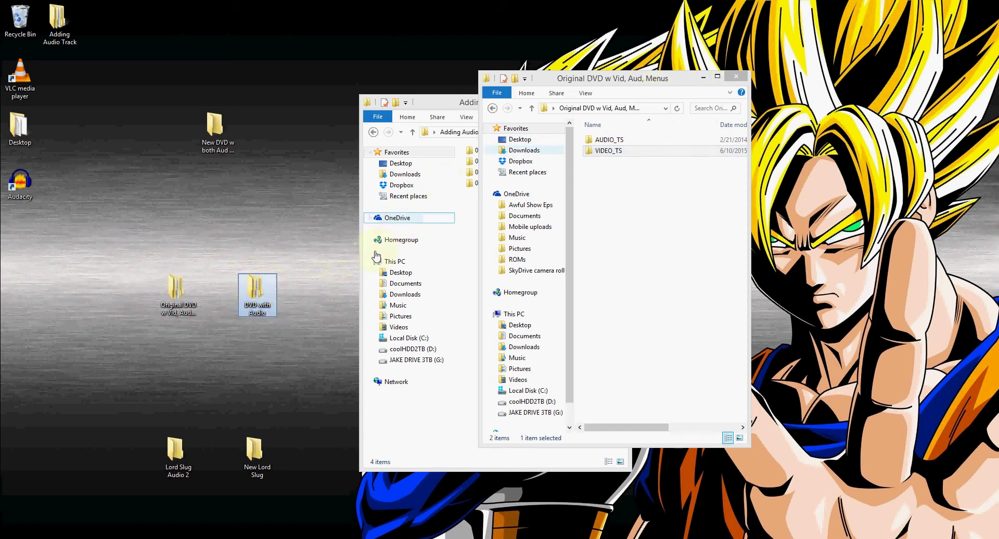
double_click(258, 291)
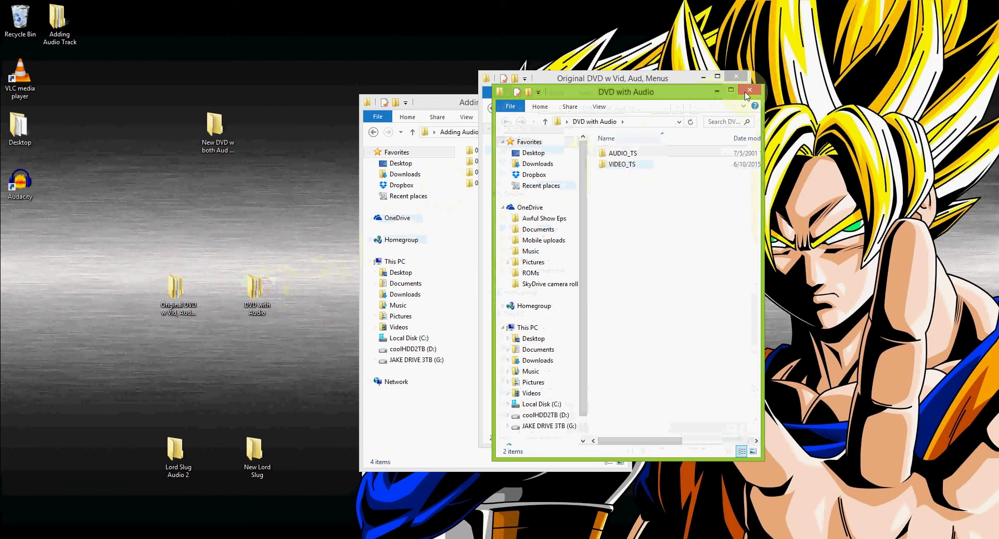
click(631, 399)
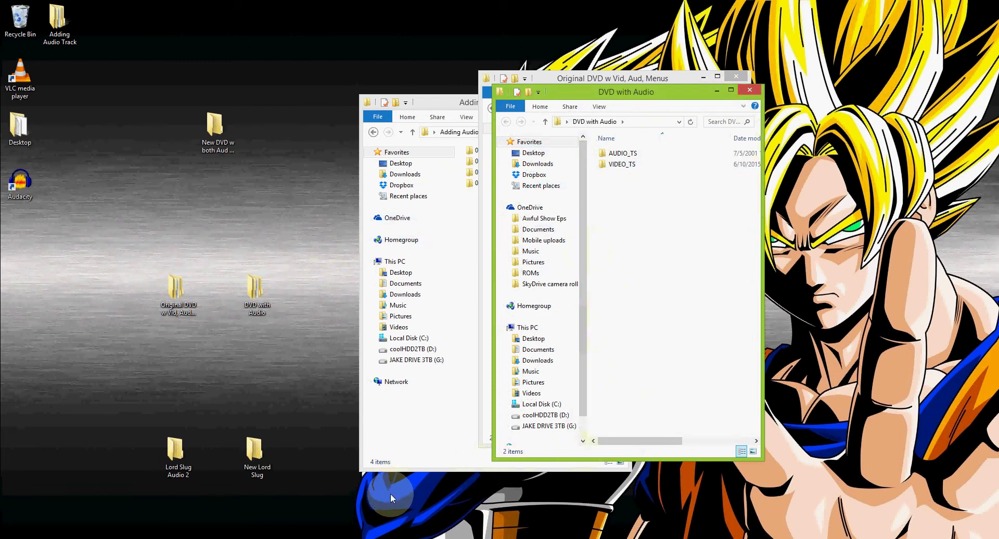
Step: Close Adding Audio Track and list the original DVD's 32 VIDEO_TS files beside DVD with Audio
click(364, 200)
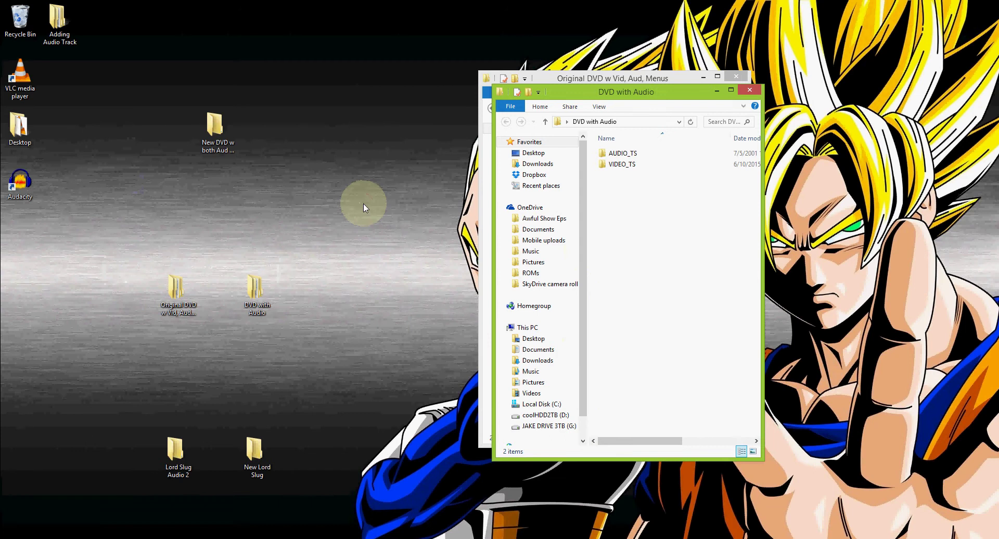
click(675, 82)
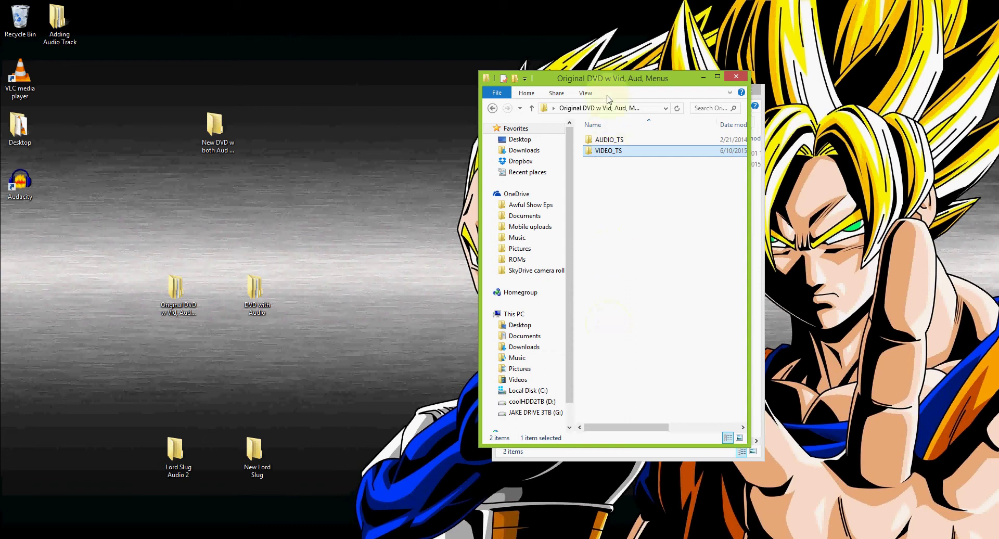
double_click(616, 151)
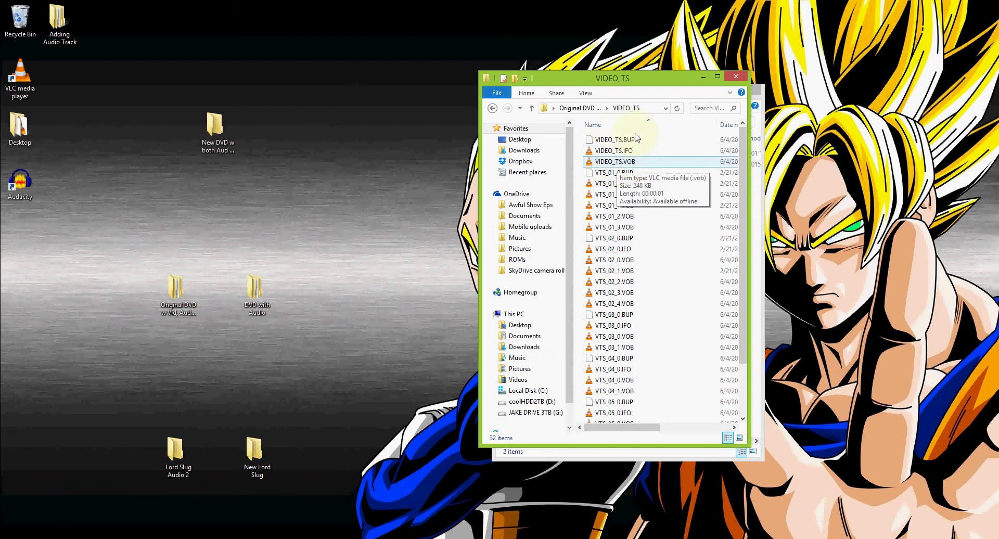
click(617, 165)
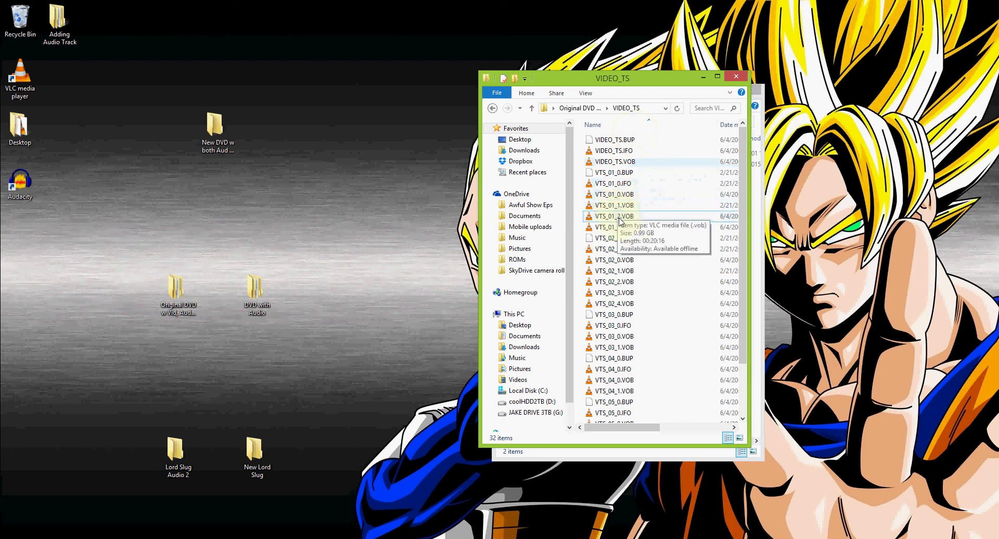
drag(652, 79, 773, 78)
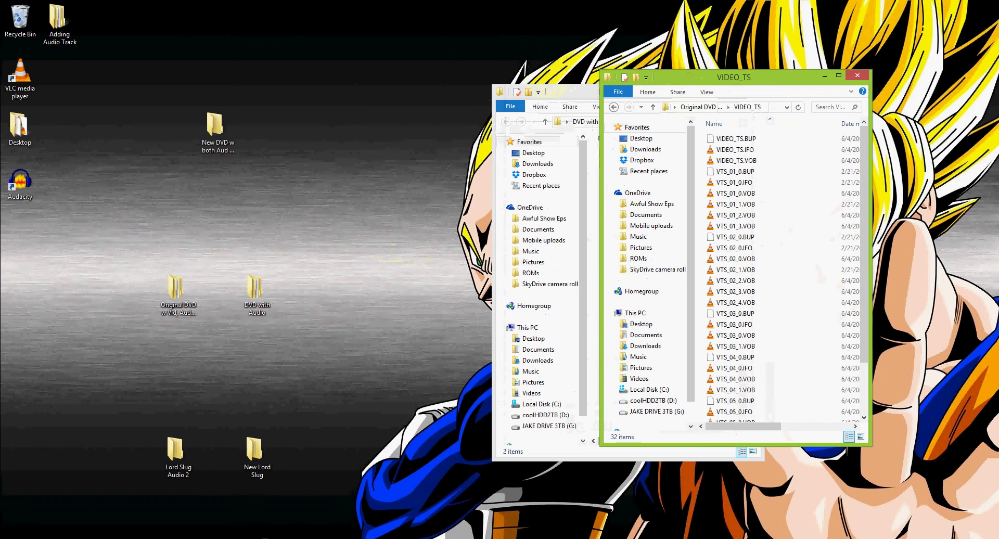
mouse_move(78, 536)
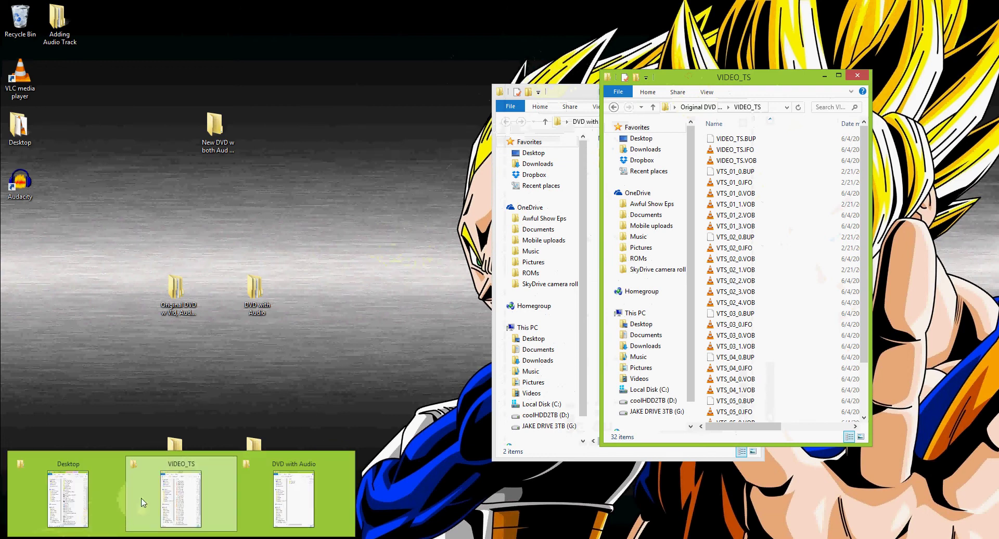
mouse_move(87, 493)
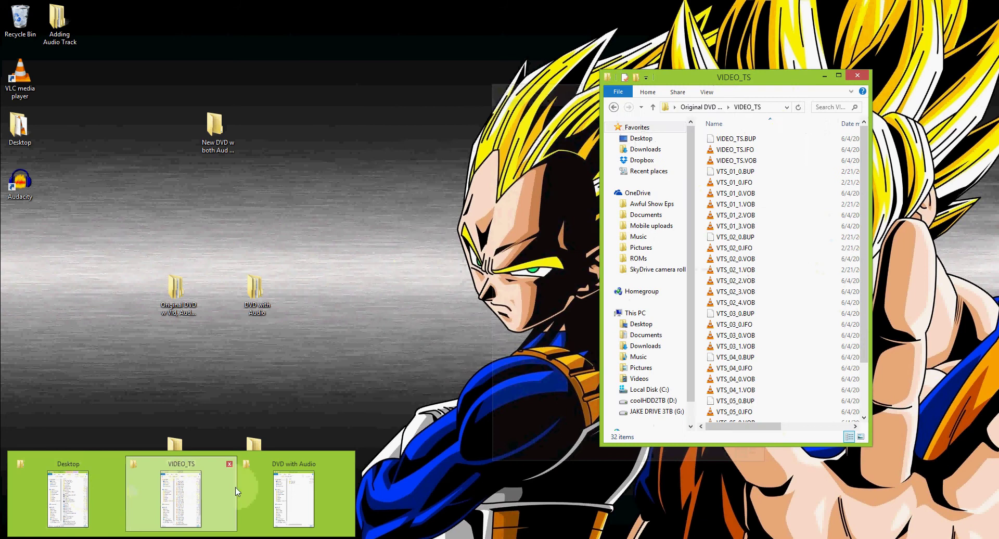
mouse_move(240, 493)
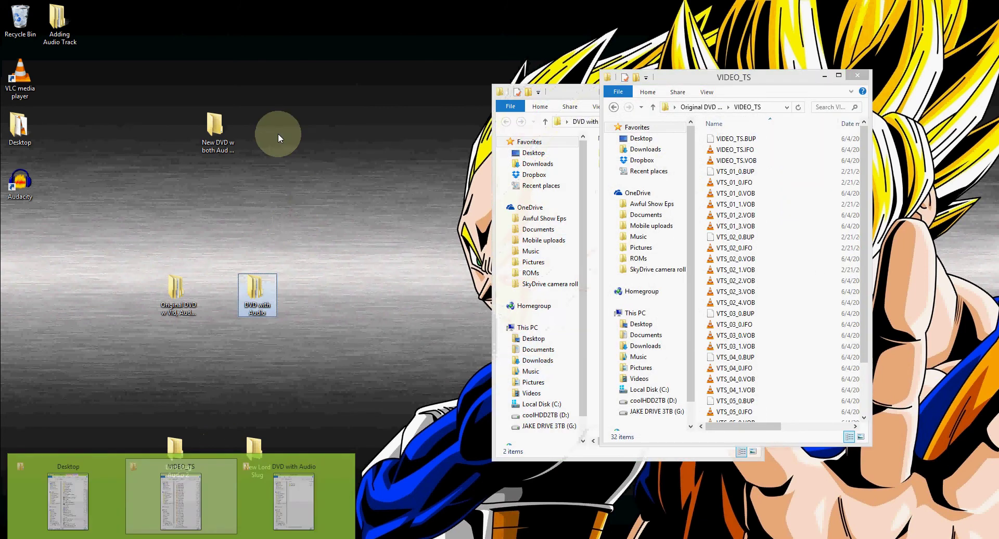
Step: Launch PgcDemuxMod from 01 PgcDemuxMod_bin and load the original DVD's IFO as input
double_click(60, 42)
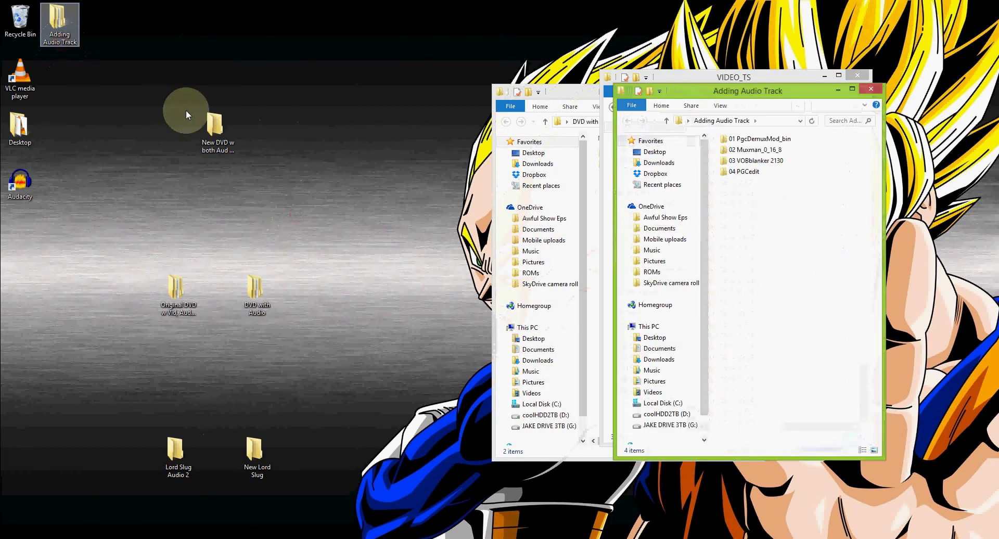
double_click(757, 139)
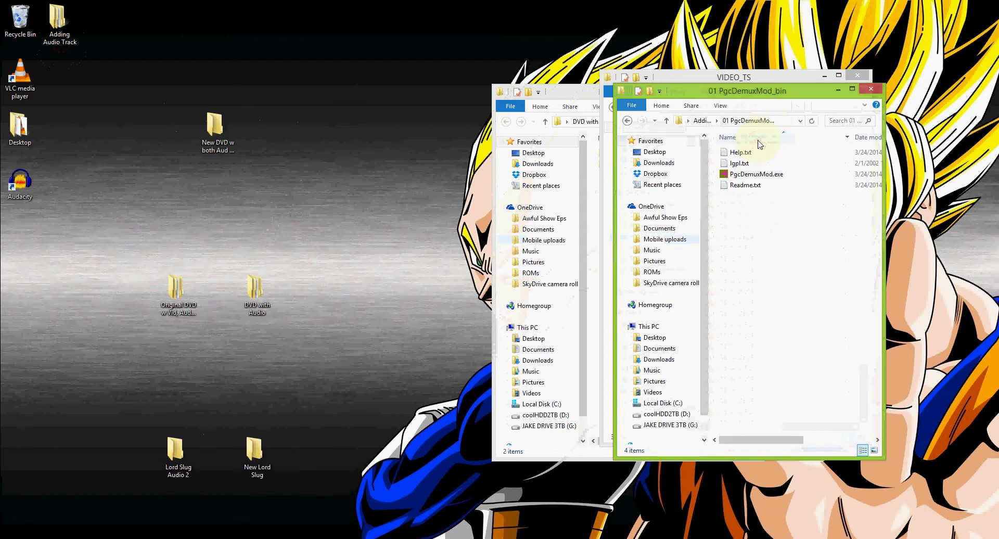
double_click(747, 176)
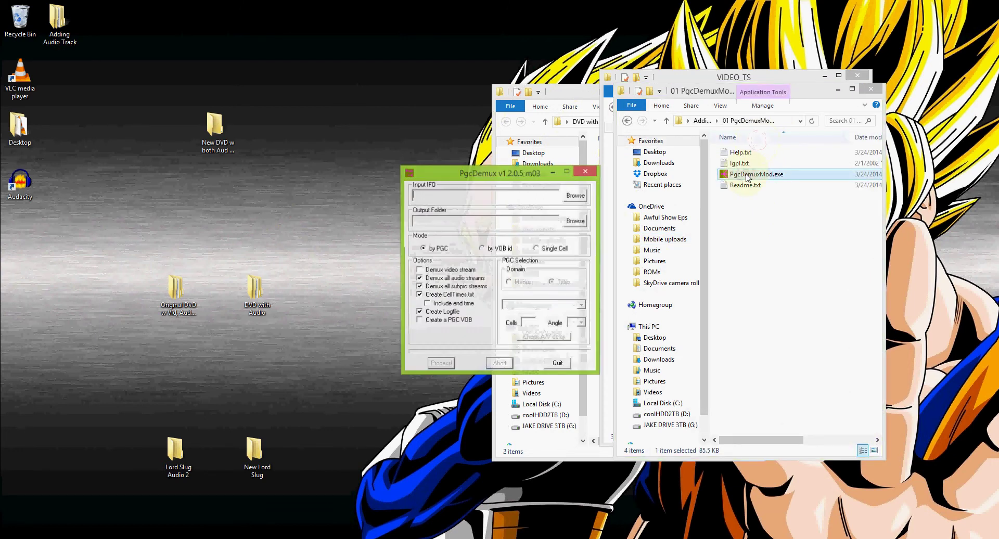
click(575, 195)
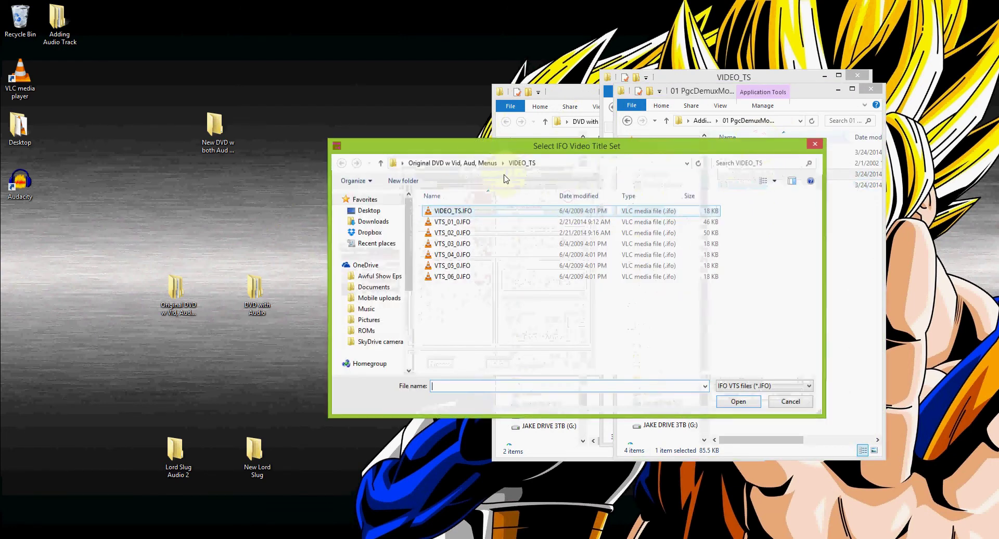
double_click(459, 224)
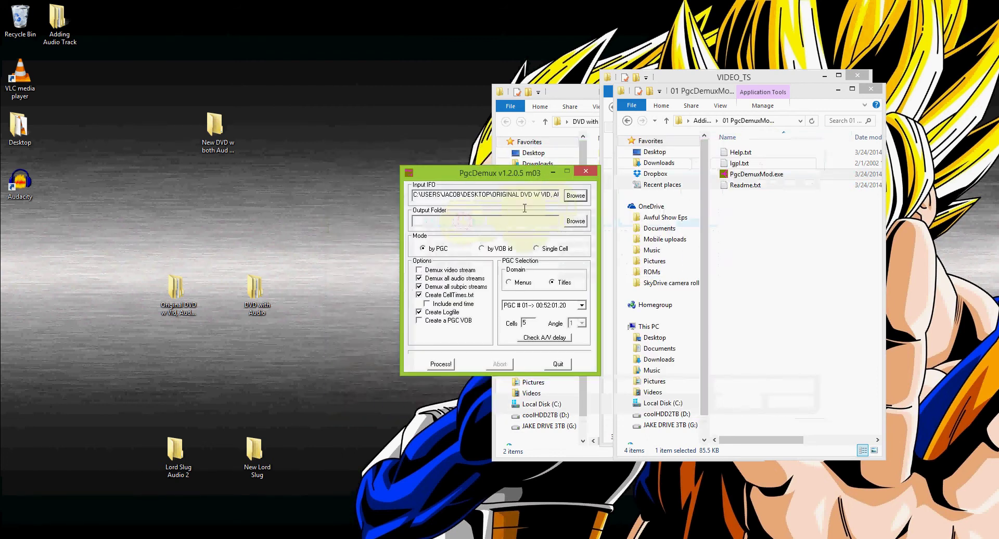
Step: Select PGC # 01 (00:52:01.20) and tick Demux video stream
click(583, 306)
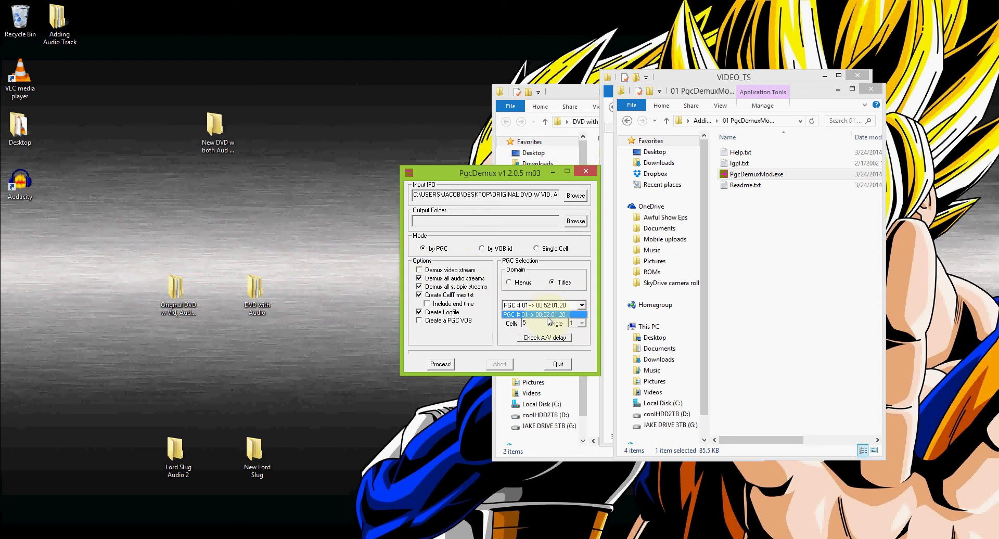
click(550, 316)
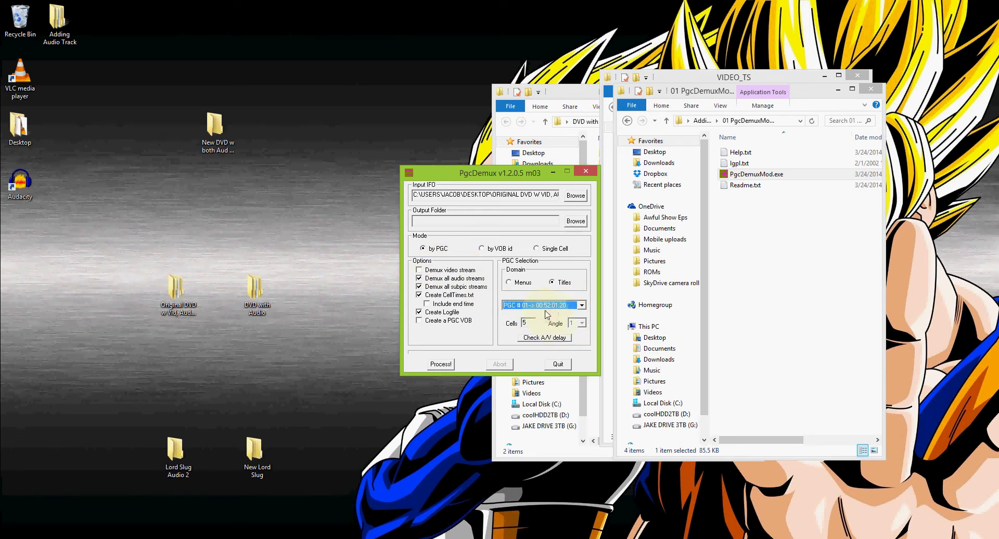
click(426, 270)
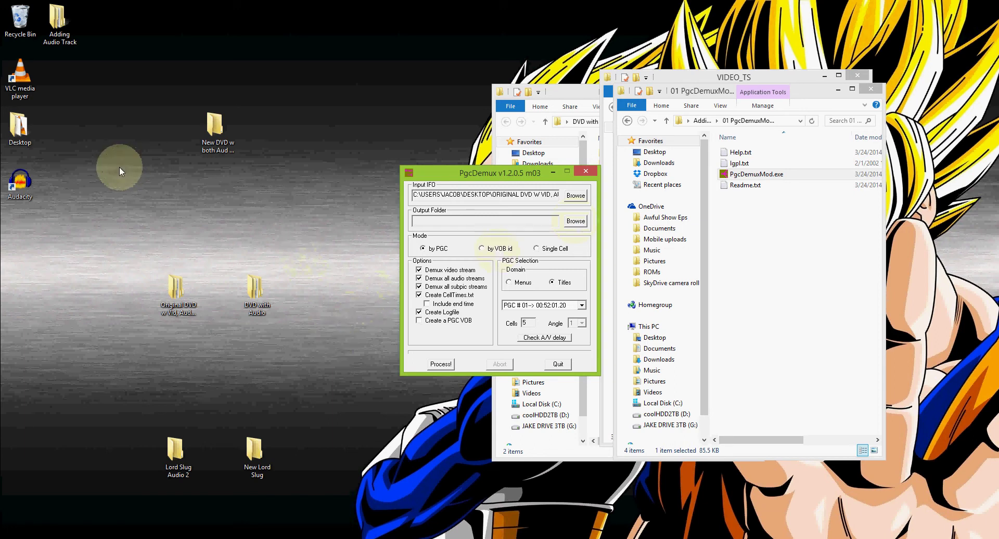
Step: Create a new desktop folder named DVD
right_click(171, 211)
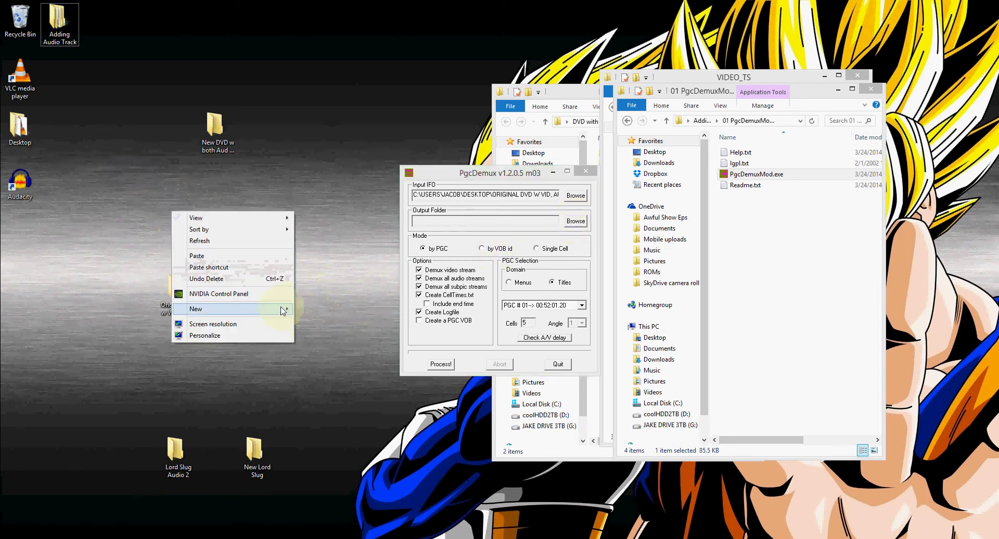
mouse_move(281, 311)
click(311, 310)
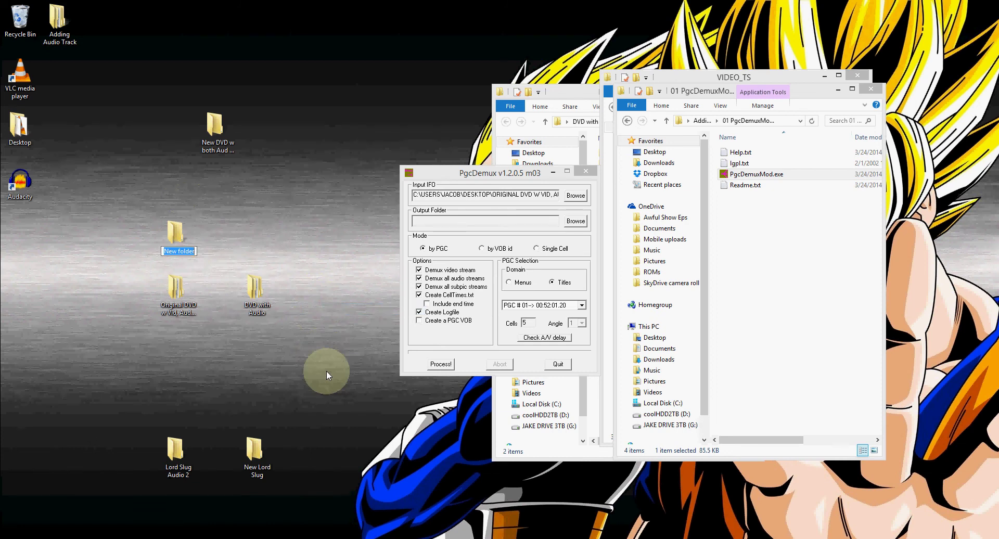
text(DVD)
key(Return)
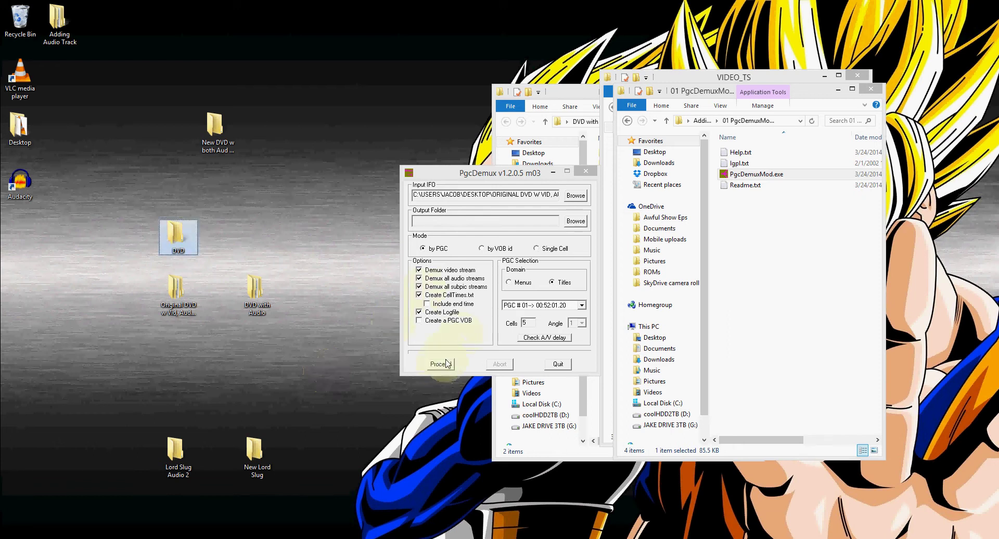
Step: Set the DVD folder as PgcDemux's output folder and start processing PGC 01
click(575, 221)
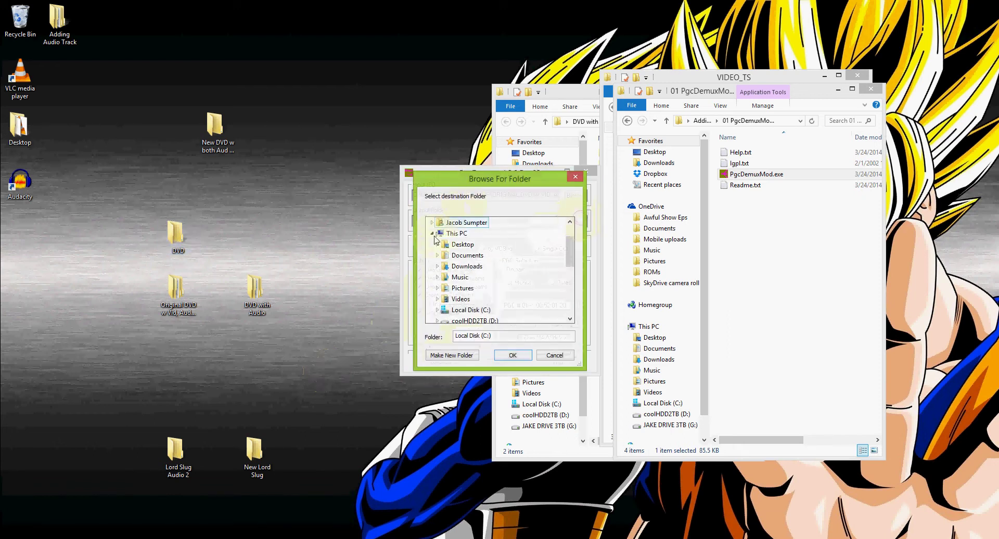
drag(570, 251, 570, 286)
click(463, 299)
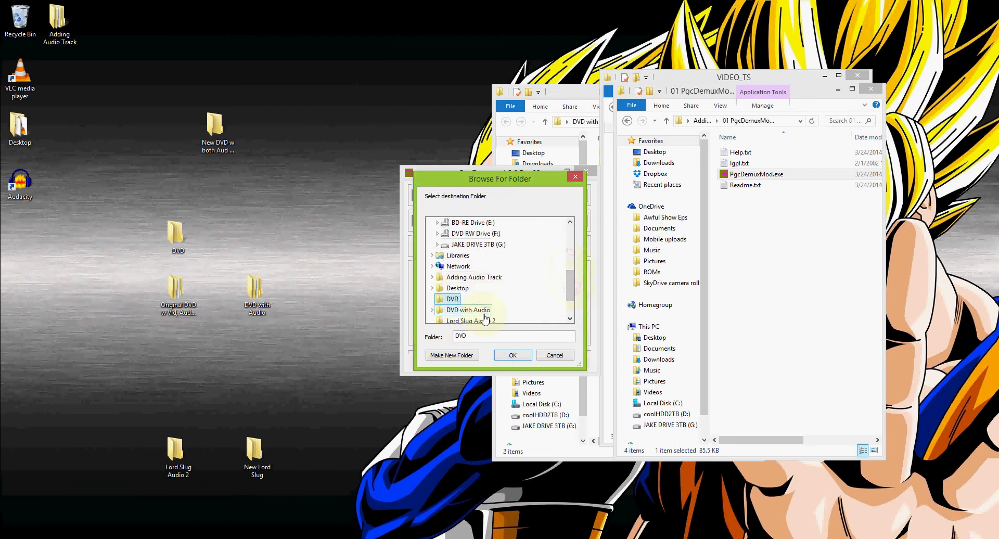
click(512, 354)
click(440, 364)
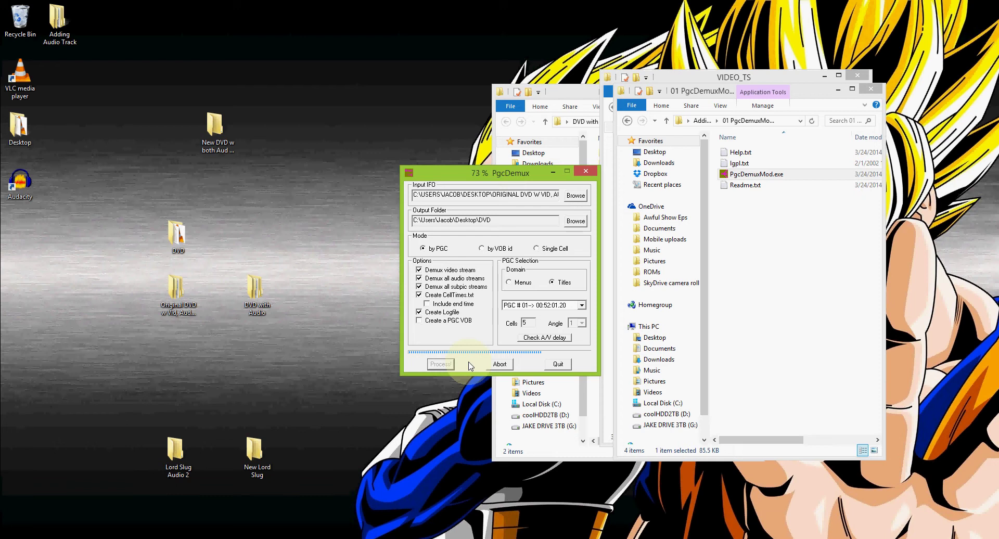
Step: Check DVD holds AudioFile_80.ac3, Subpictures_20.sup and VideoFile.m2v (2.42 GB), then dismiss the finished notice
click(181, 241)
double_click(181, 241)
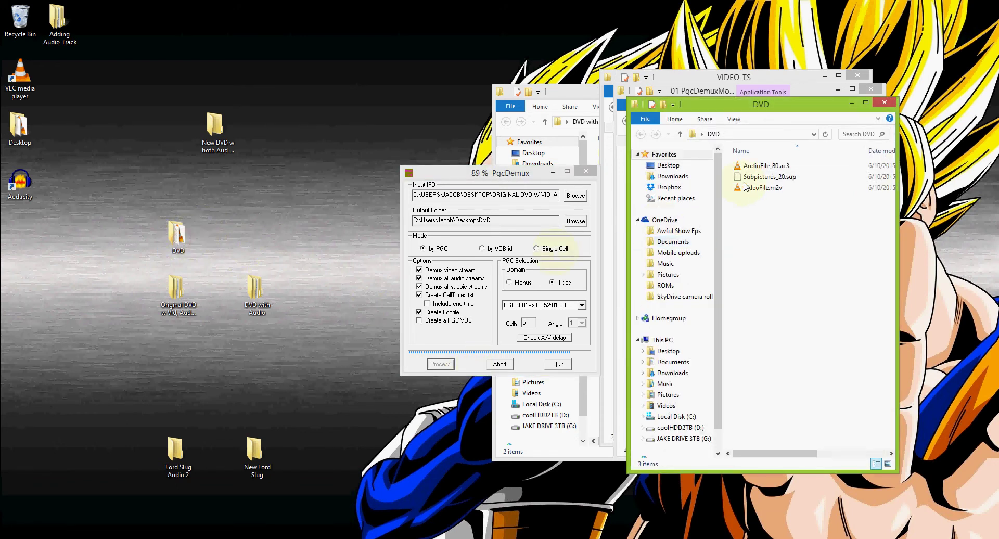
click(764, 165)
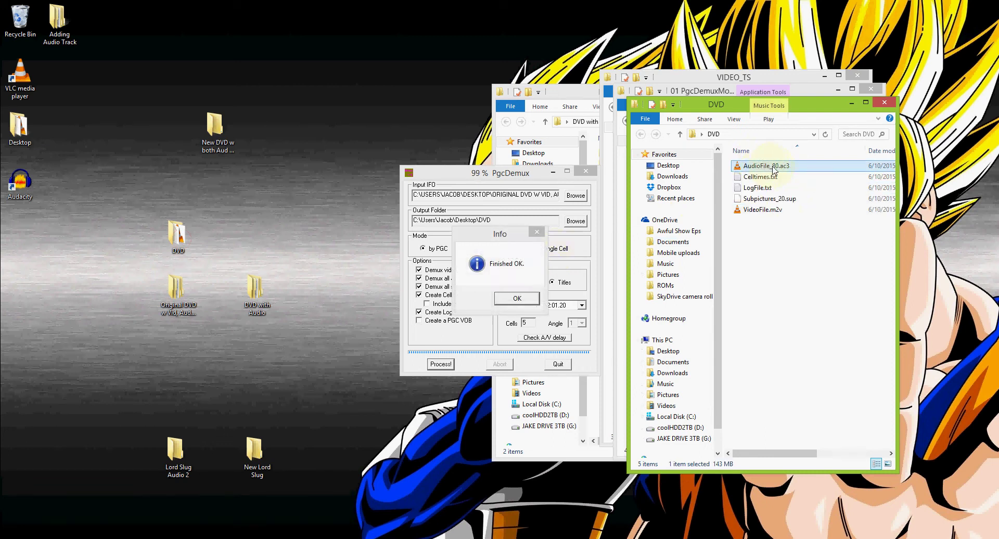
click(762, 199)
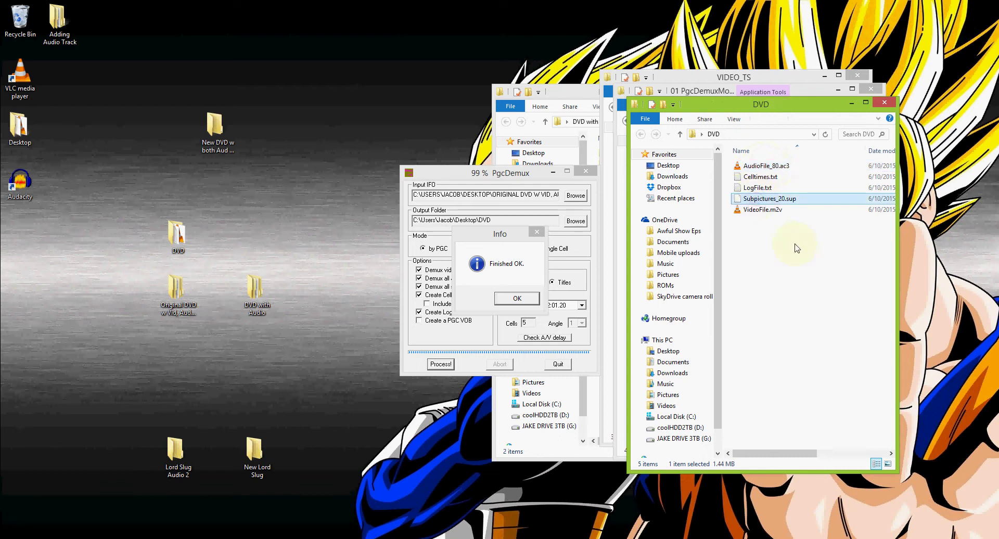
click(763, 211)
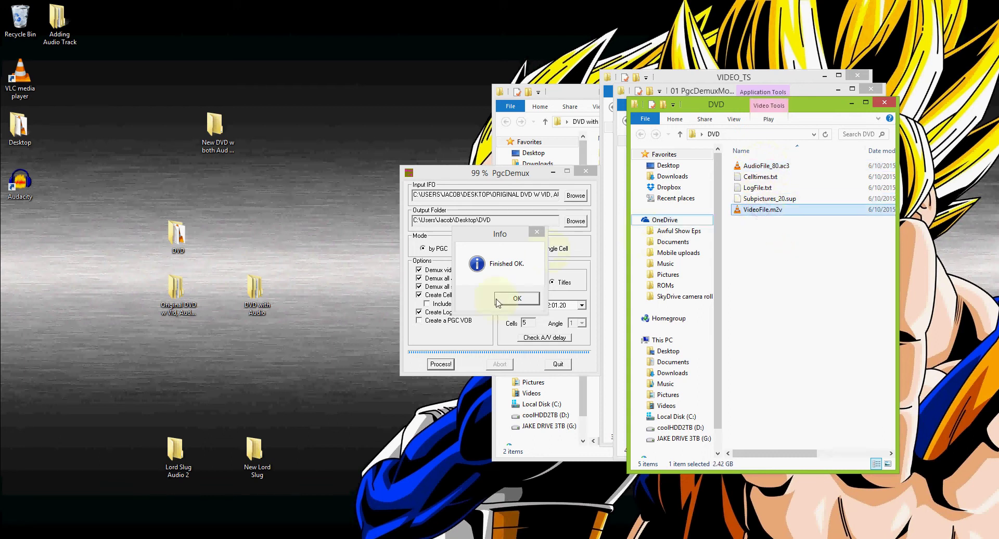
click(517, 298)
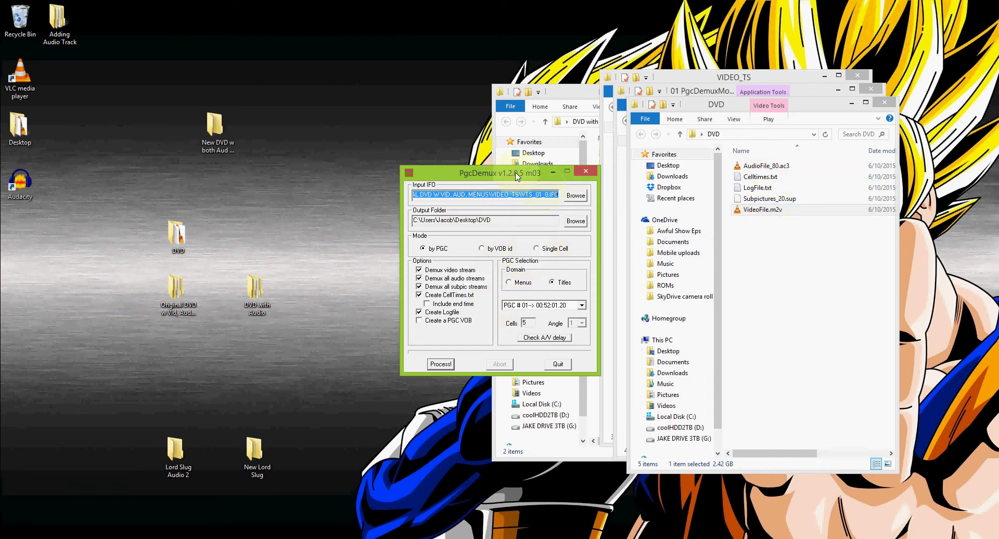
Step: Load VTS_01_0.IFO from Desktop > DVD with Audio > VIDEO_TS as PgcDemux's input
click(574, 199)
click(381, 162)
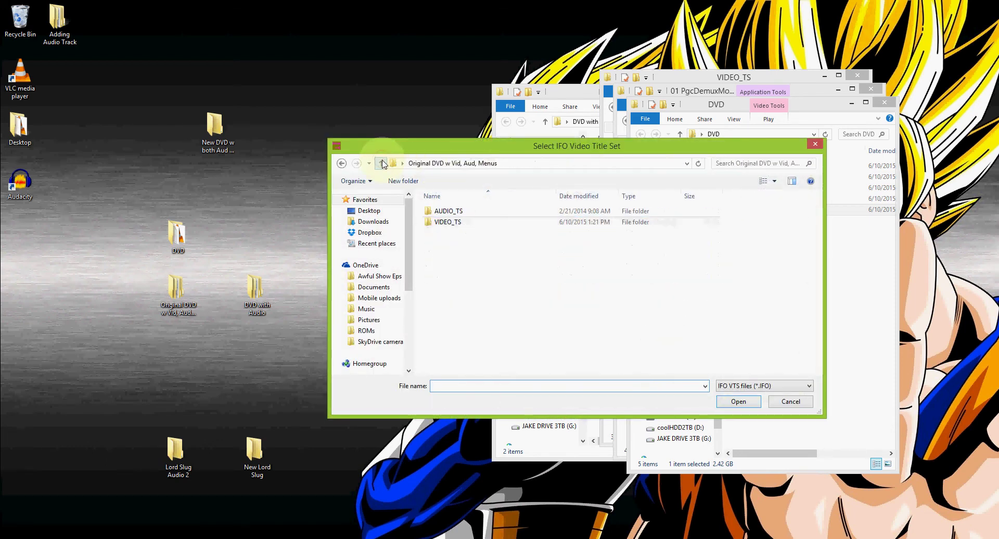
click(382, 163)
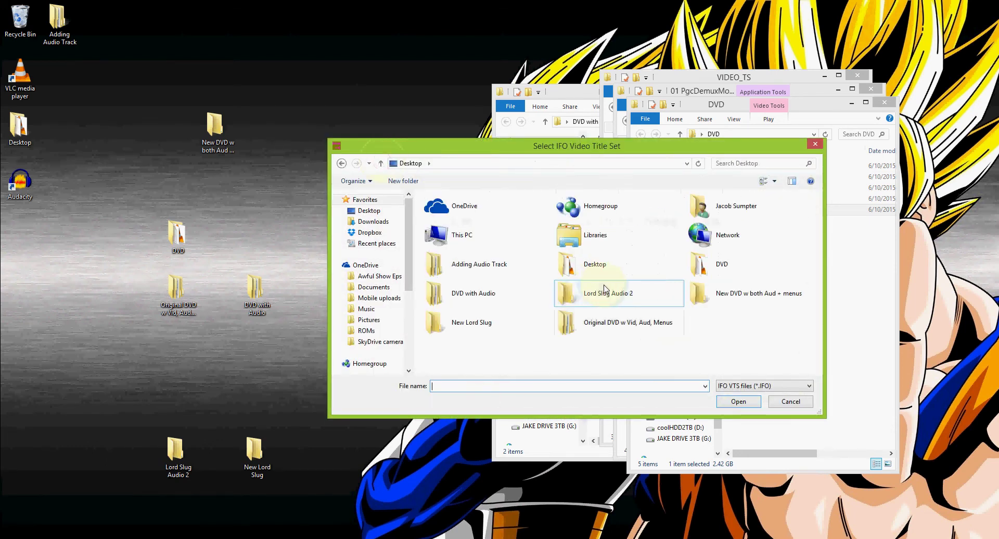
double_click(709, 269)
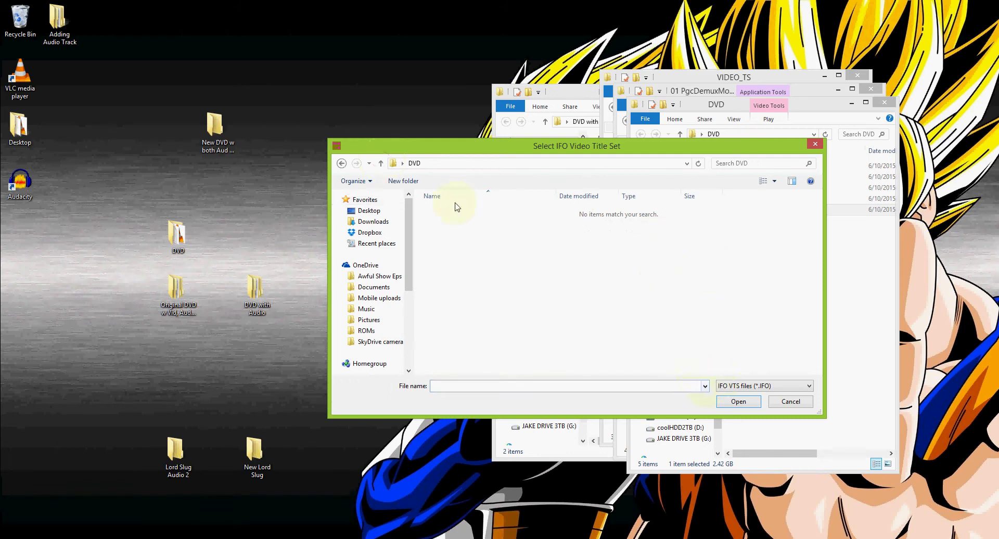
click(381, 162)
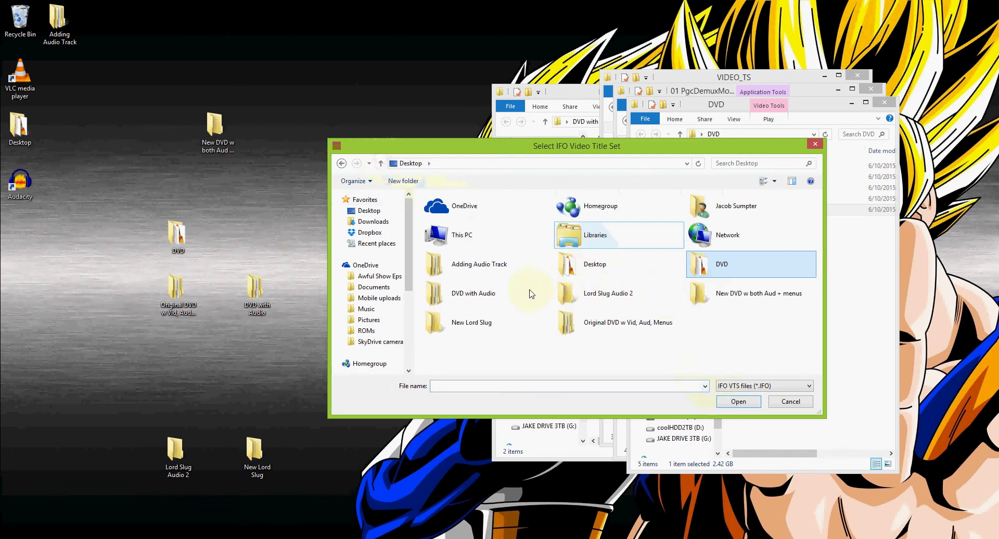
double_click(508, 297)
click(446, 228)
double_click(446, 224)
double_click(458, 223)
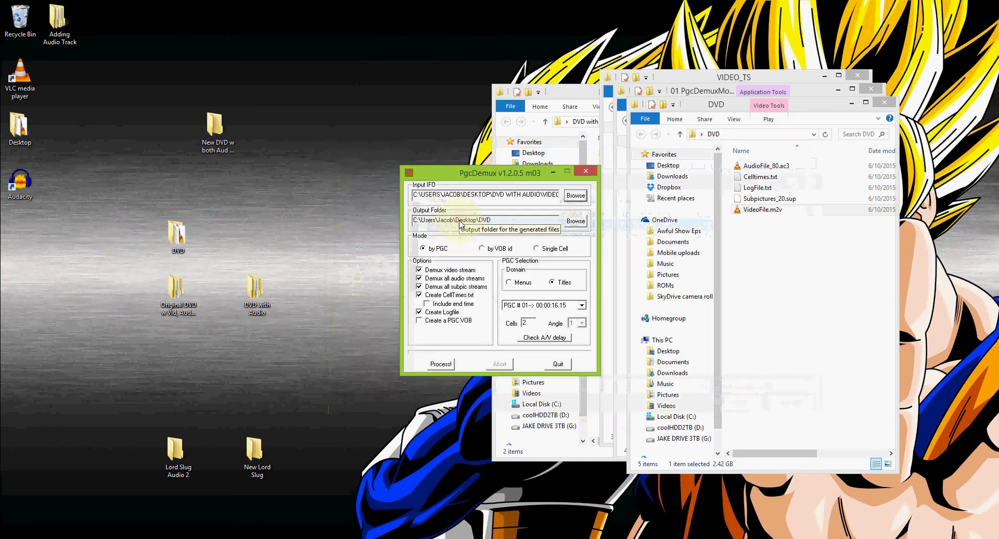
Step: Choose PGC # 04 (00:50:52.18) and untick Demux video stream
click(530, 306)
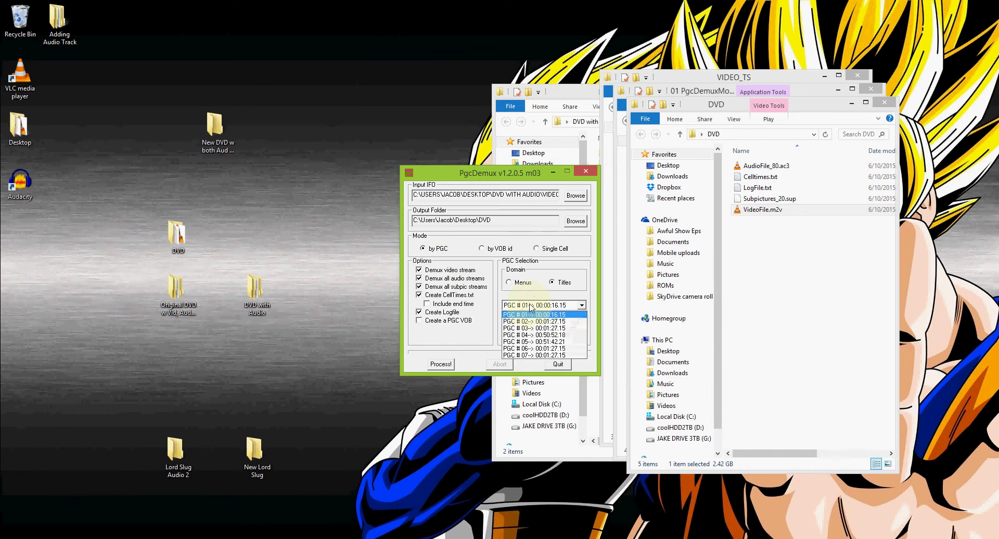
click(536, 336)
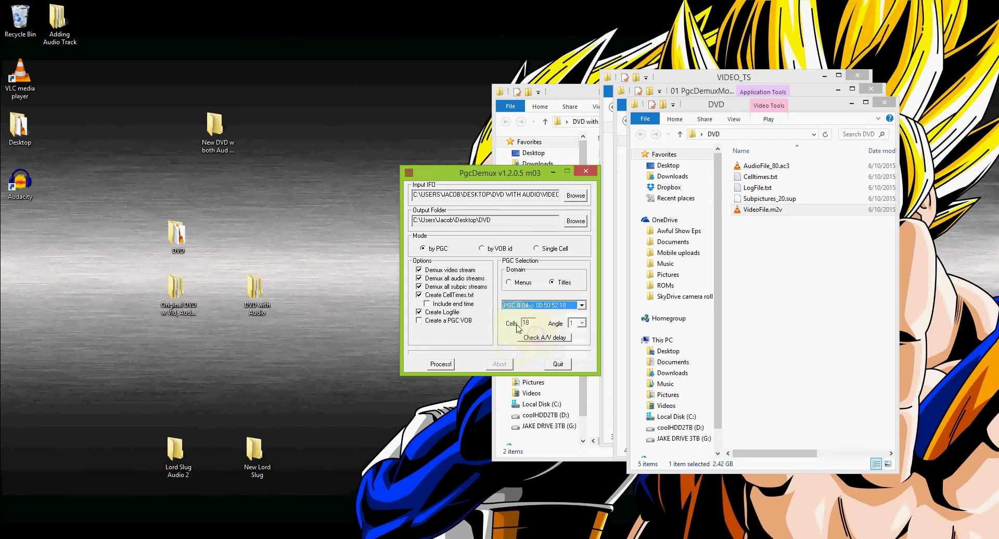
click(419, 270)
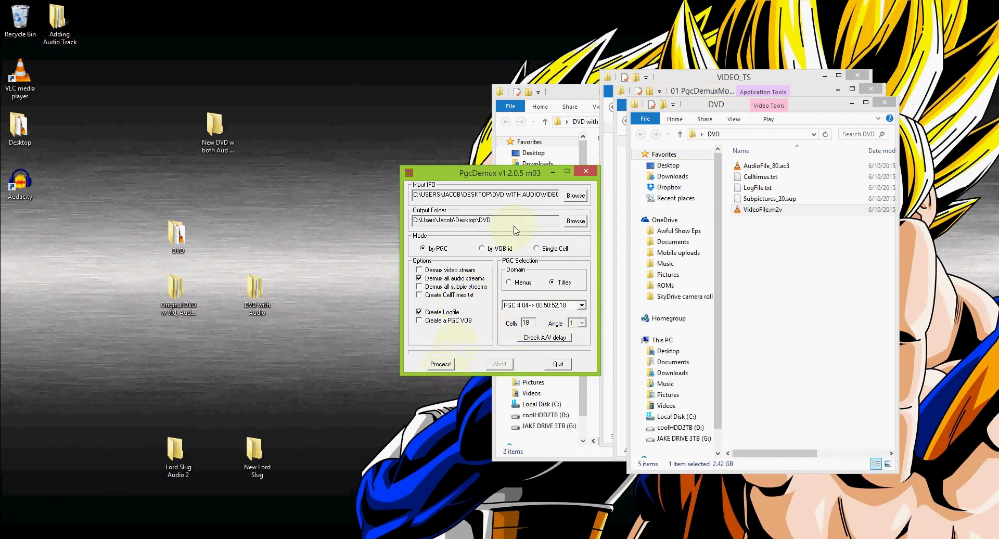
Step: Create a new desktop folder named DVD 2
right_click(208, 224)
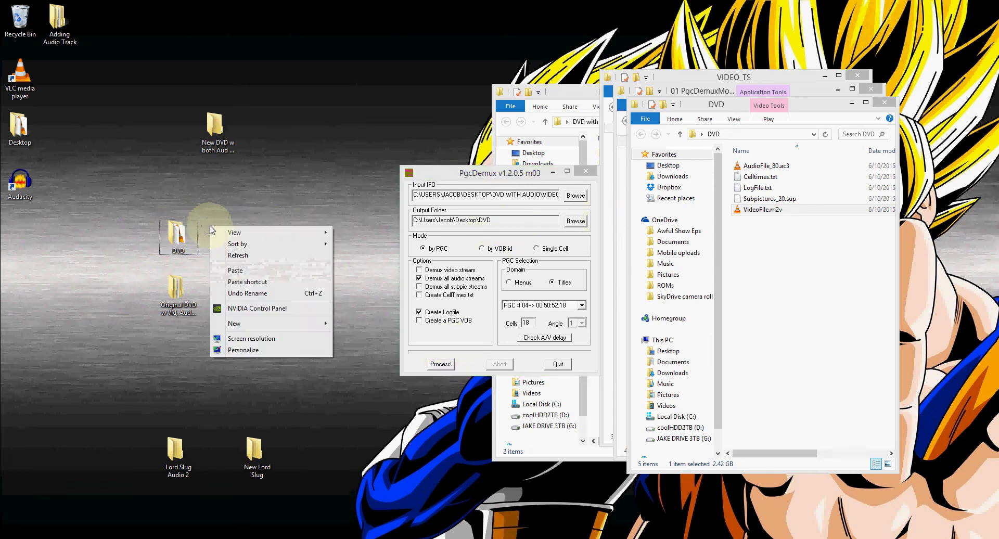
mouse_move(298, 325)
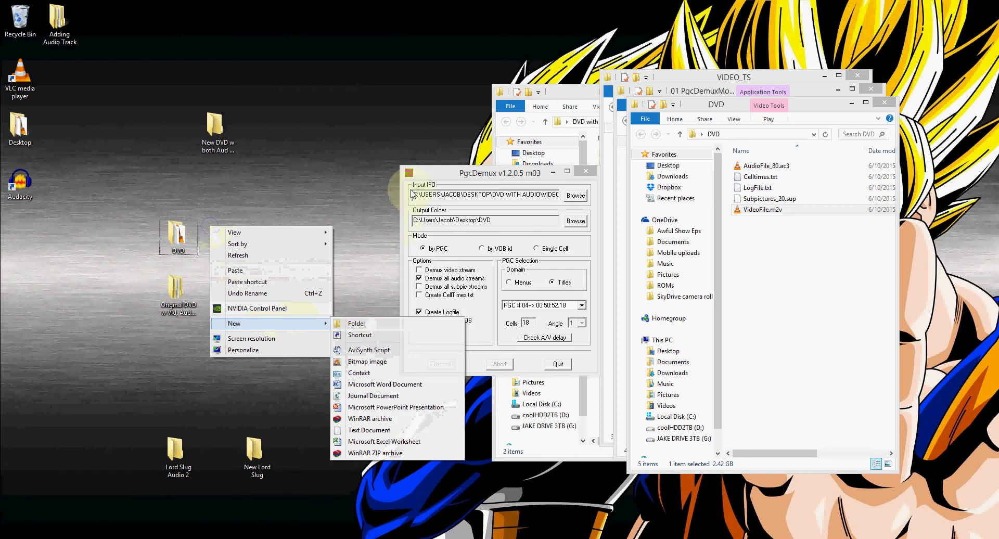
click(368, 325)
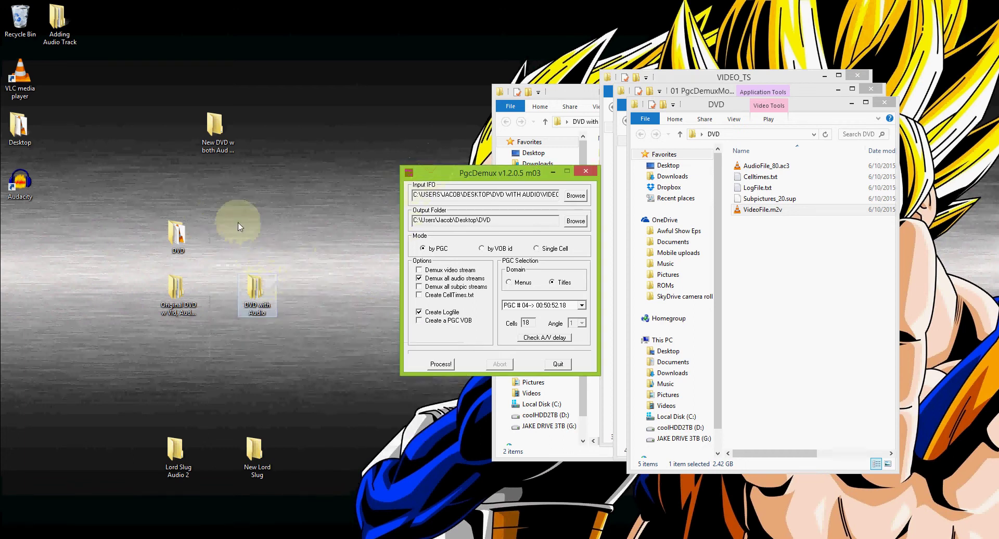
right_click(256, 241)
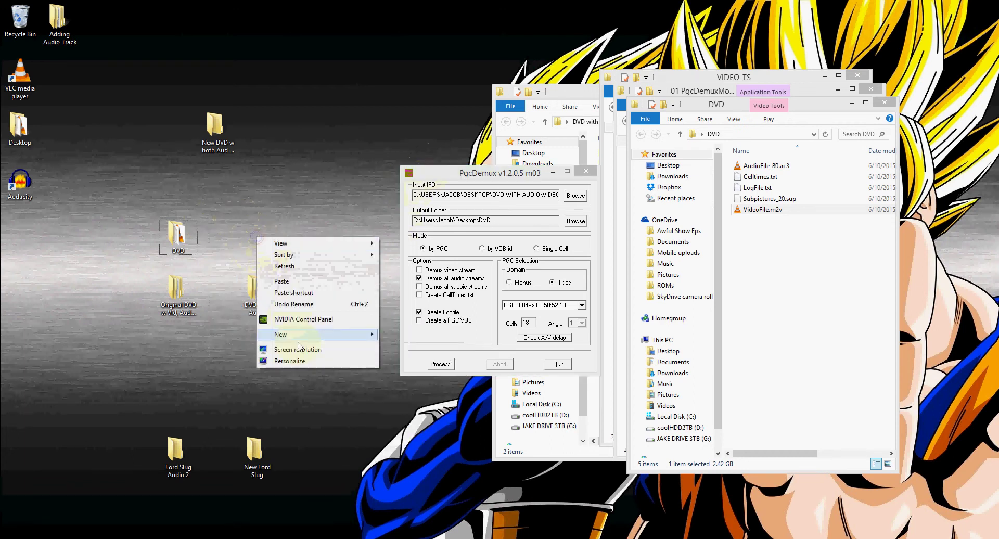
mouse_move(359, 335)
click(399, 340)
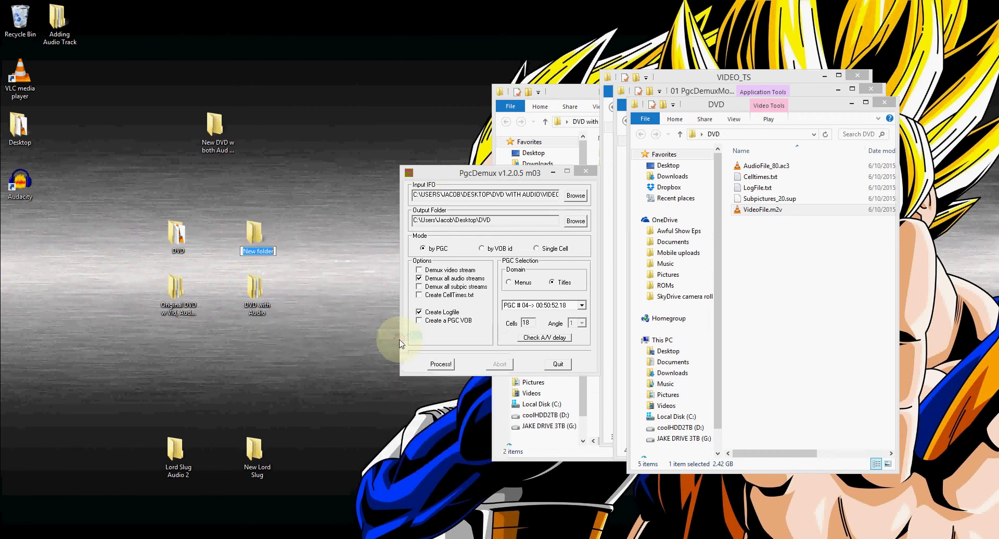
text(DVD 2)
click(400, 344)
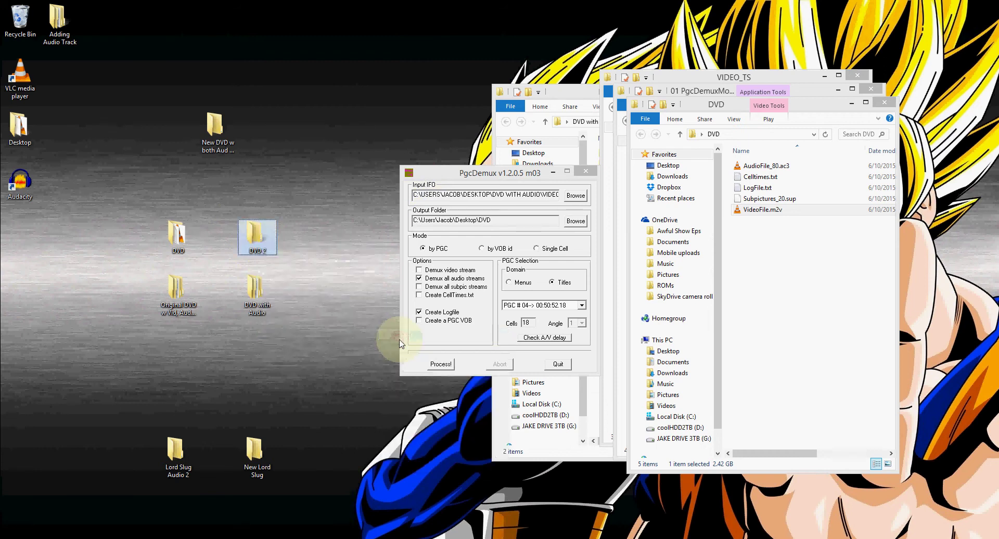
Step: Set DVD 2 as the output folder and start the audio-only demux
click(574, 221)
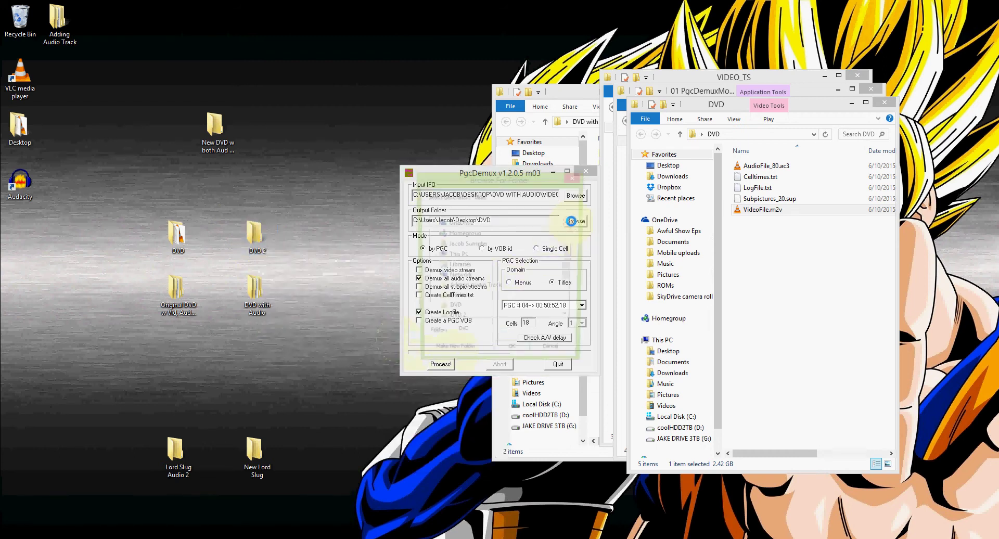
click(455, 309)
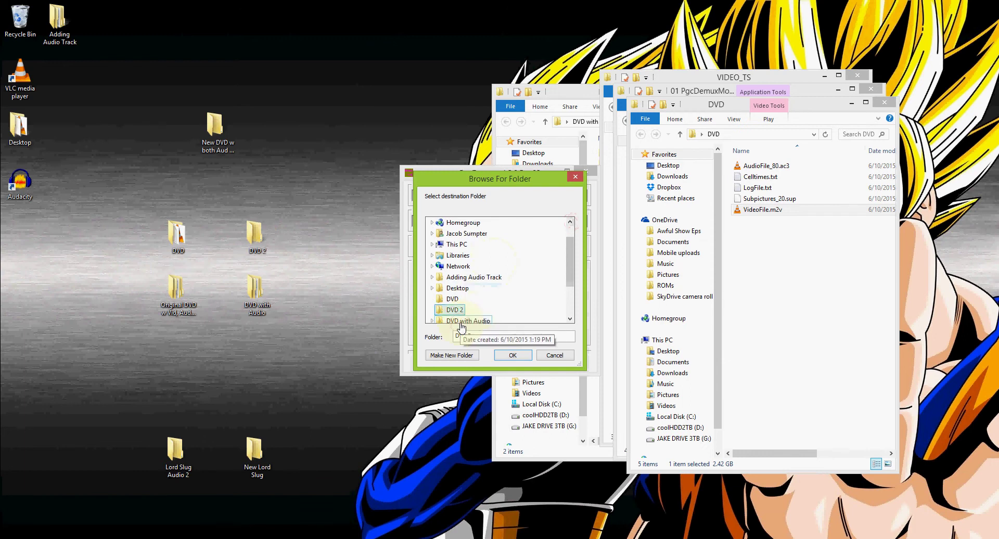
click(513, 355)
click(449, 364)
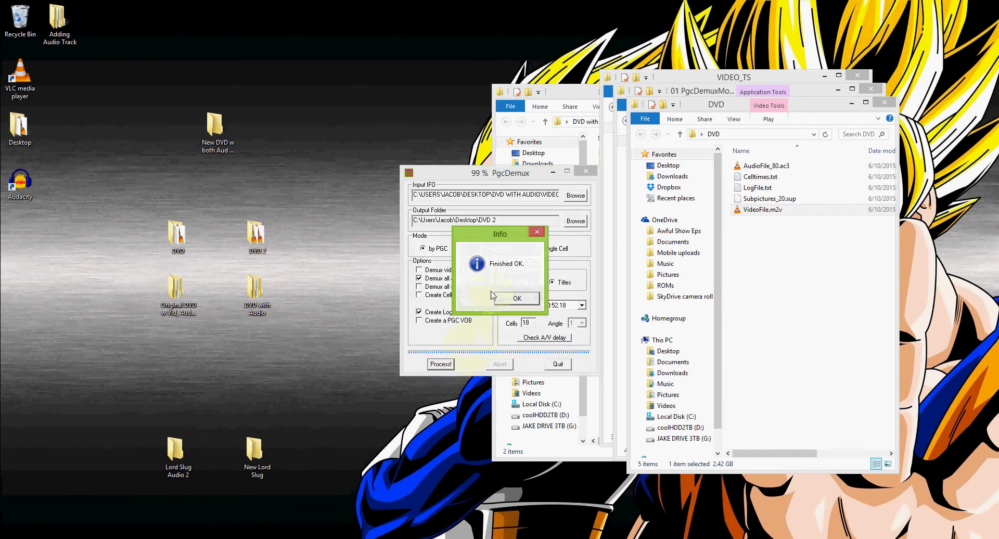
Step: Compare the two .ac3 file sizes in DVD 2 and delete AudioFile_81.ac3
click(506, 299)
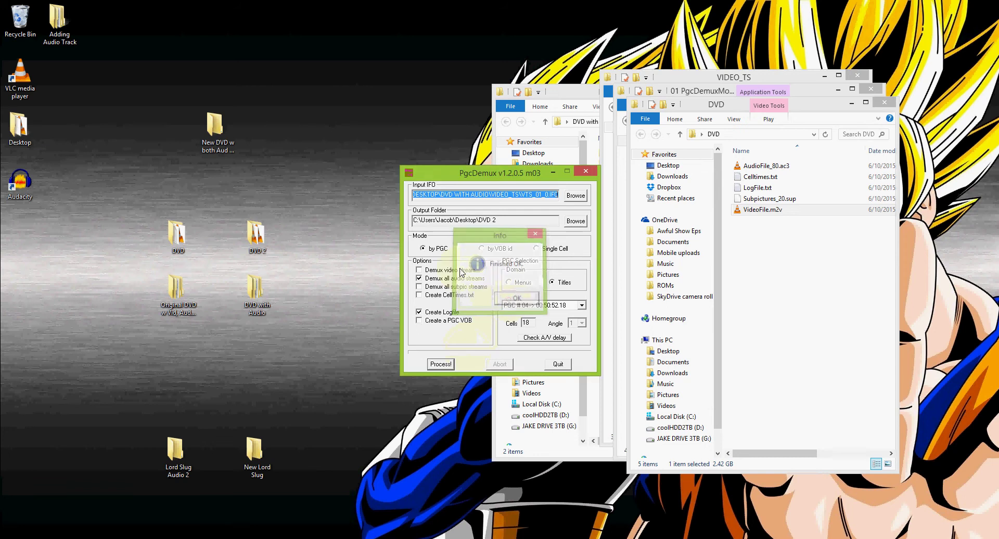
double_click(272, 228)
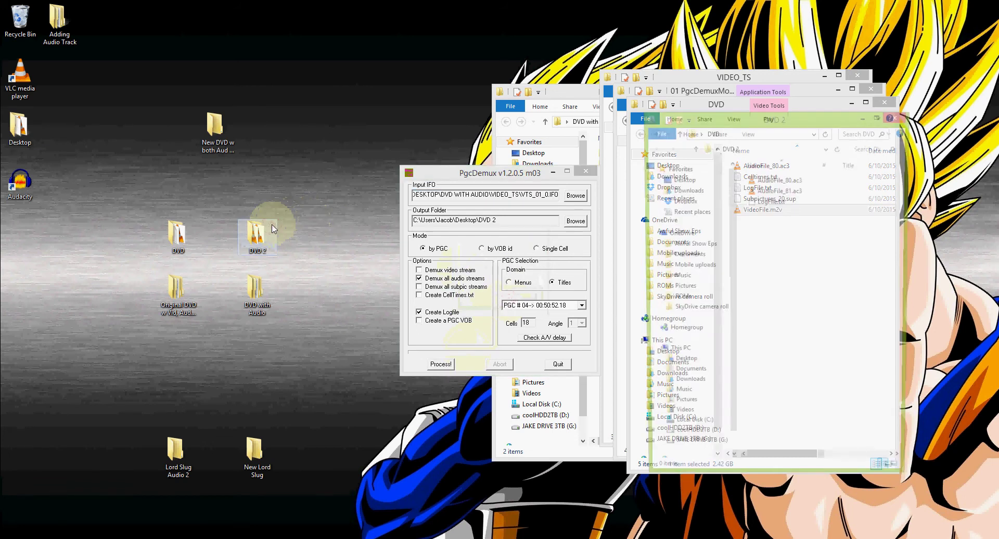
click(780, 179)
click(786, 191)
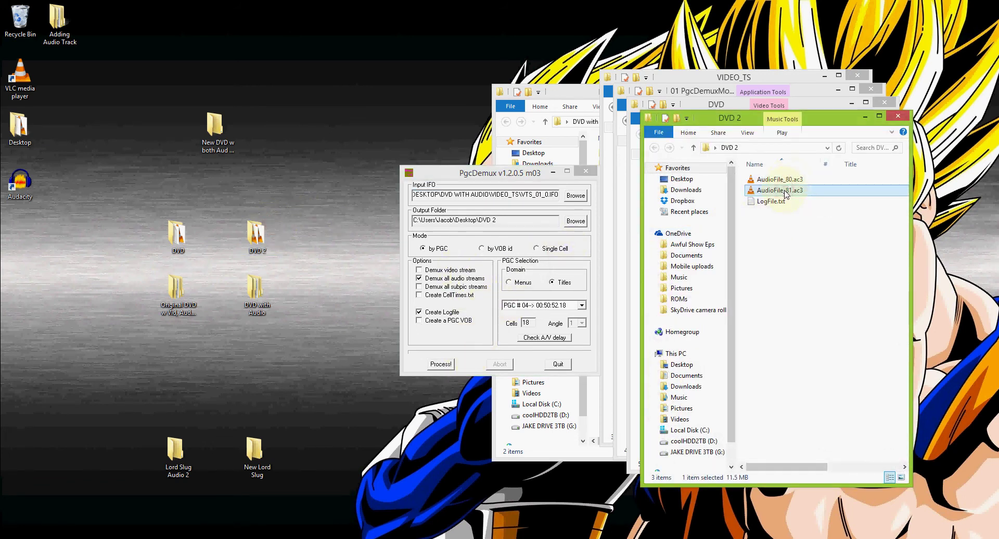
click(788, 180)
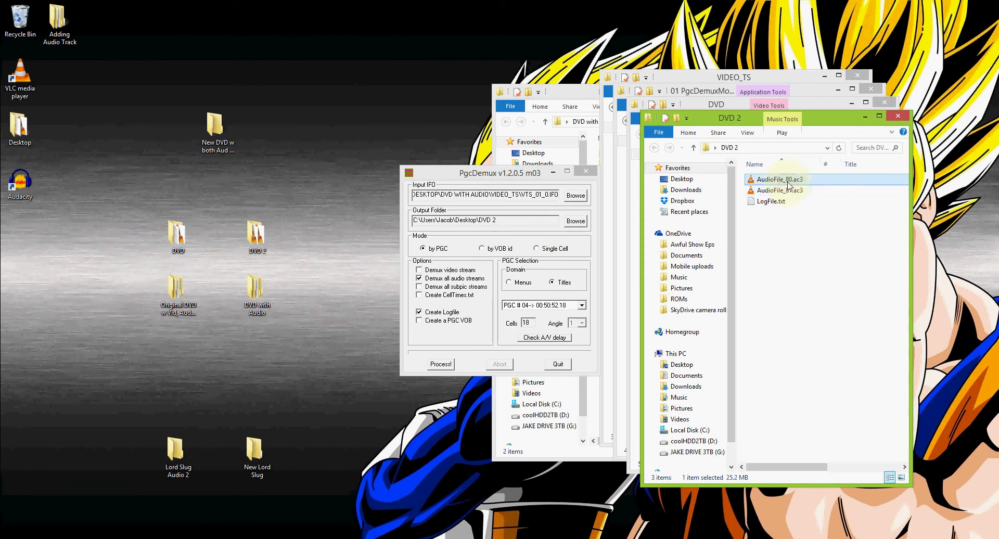
click(787, 192)
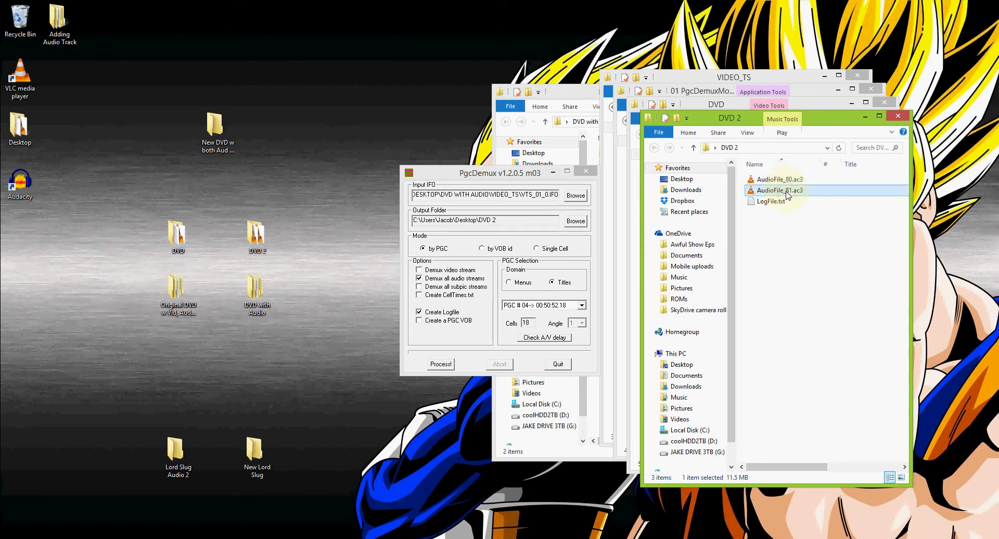
key(Delete)
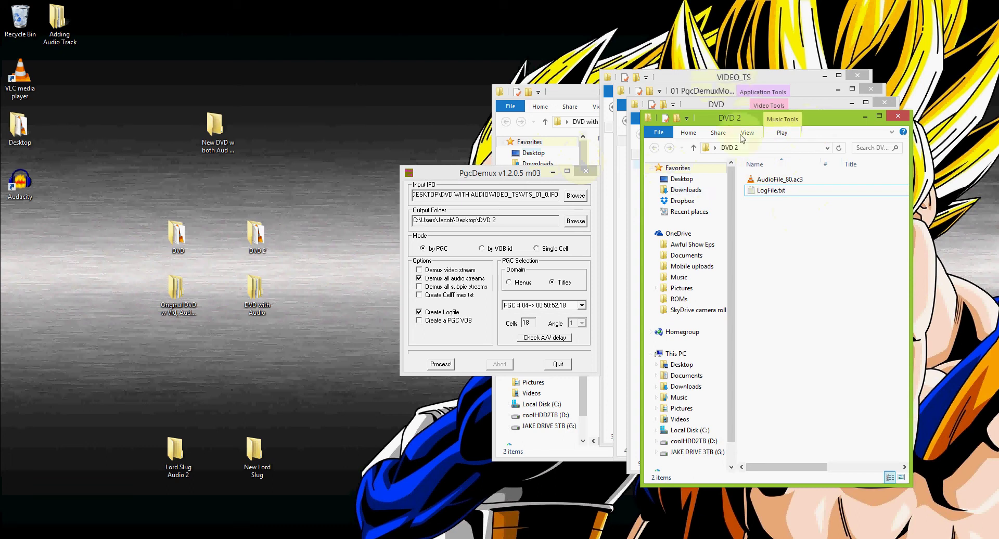
click(759, 191)
Step: Close the Desktop window and minimize the VIDEO_TS and 01 PgcDemuxMod windows
click(718, 92)
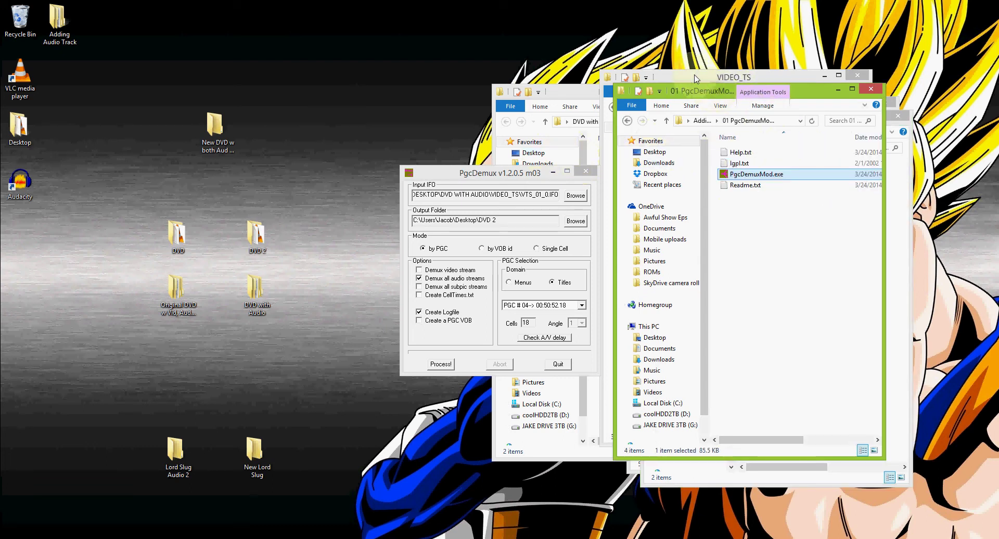
click(696, 78)
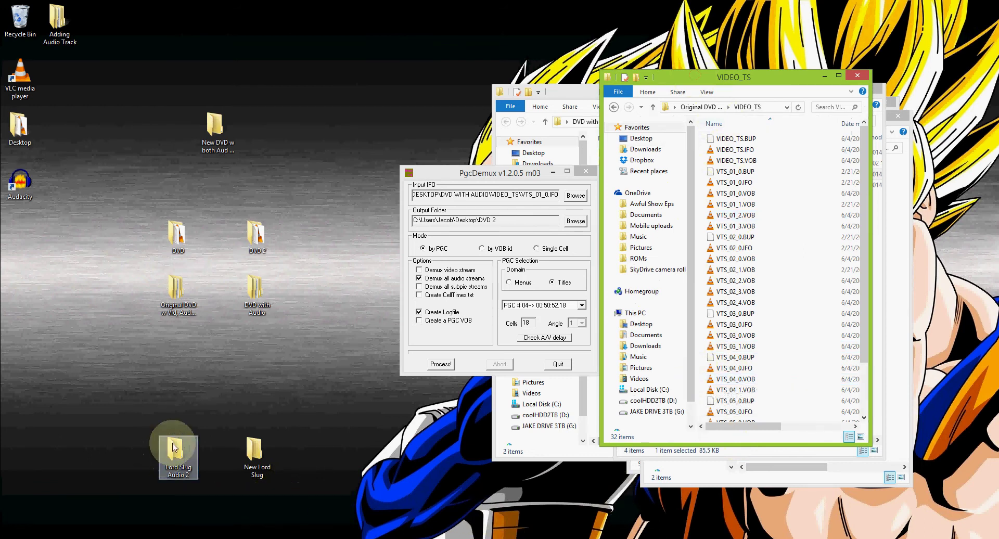
click(78, 533)
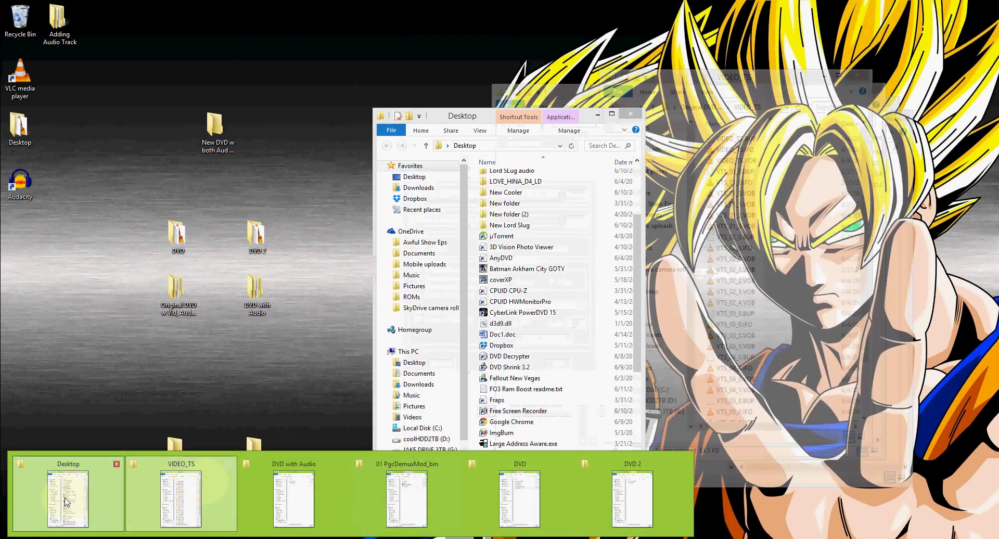
click(81, 501)
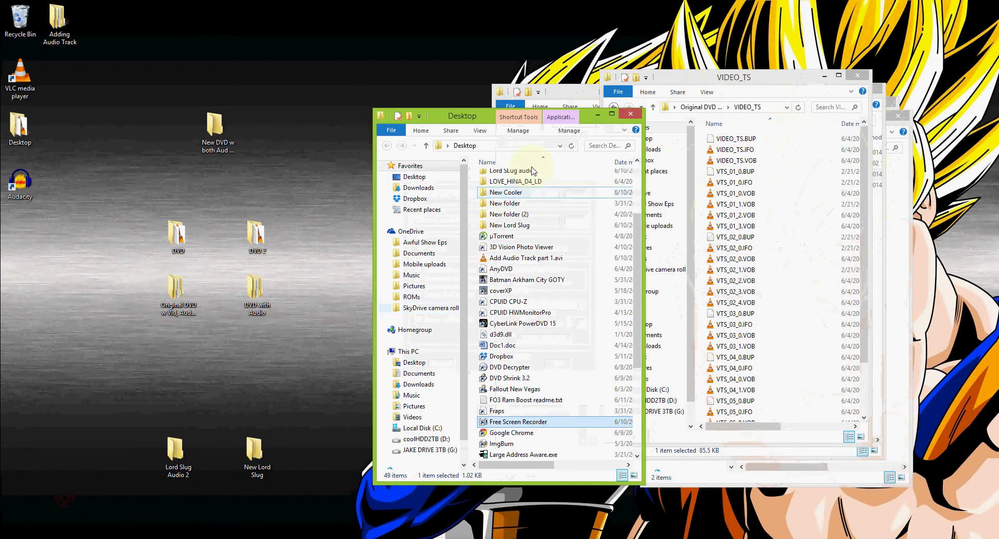
click(628, 115)
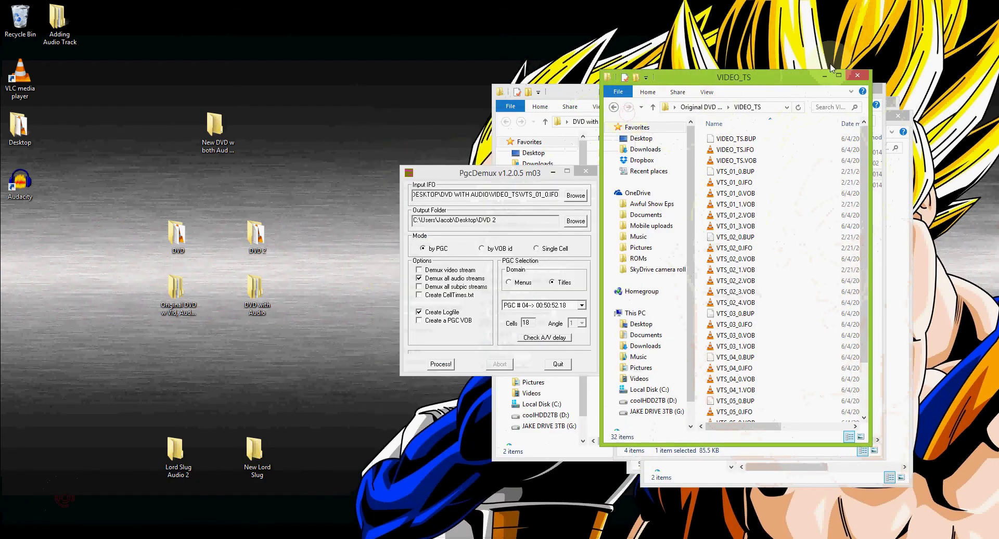
click(824, 77)
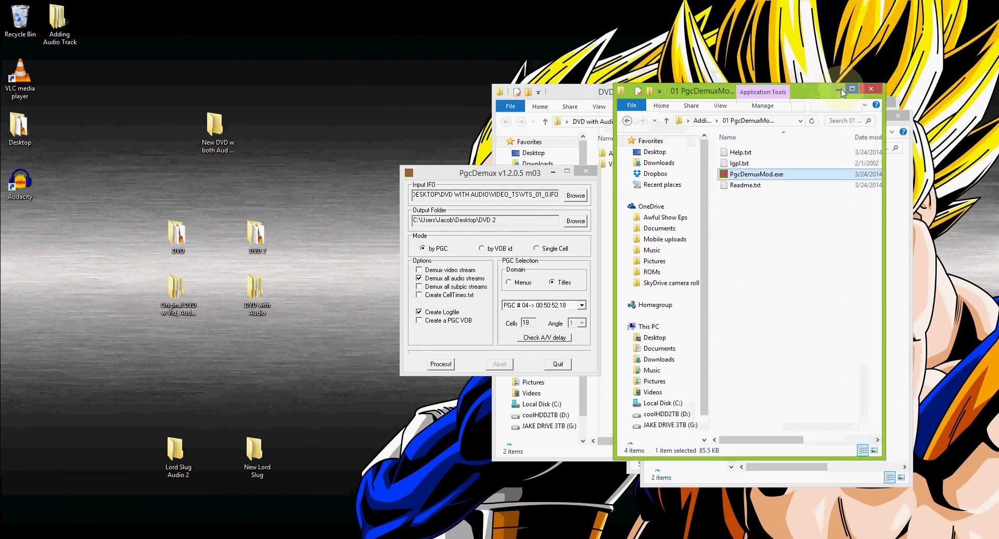
click(837, 90)
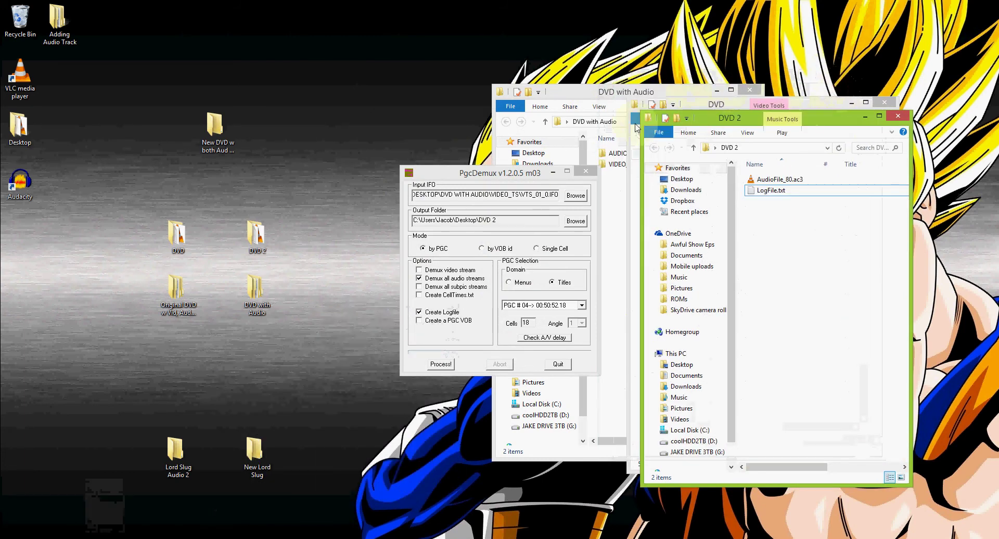
Step: Launch MuxMan.exe from Adding Audio Track > 02 Muxman_0_16_8
double_click(51, 18)
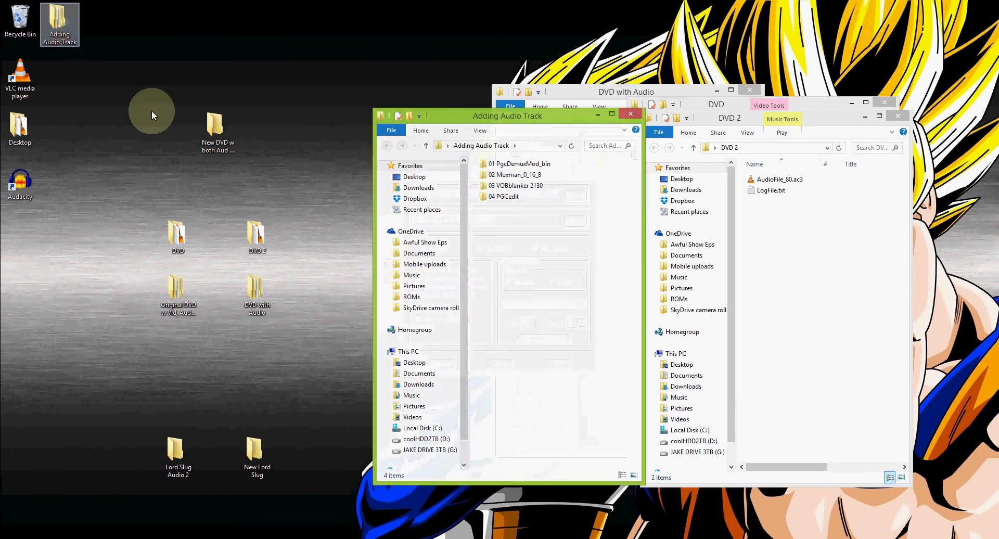
click(528, 178)
double_click(528, 178)
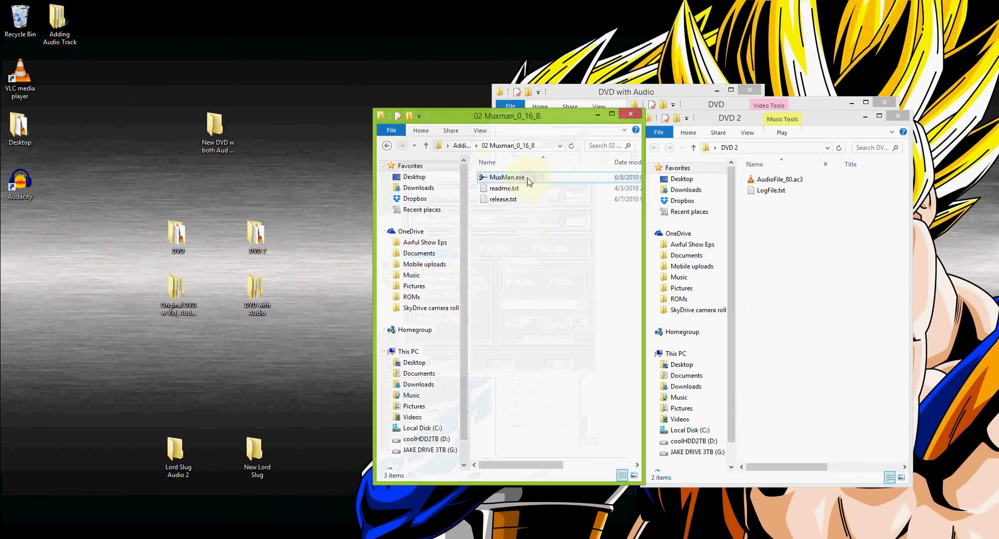
double_click(528, 179)
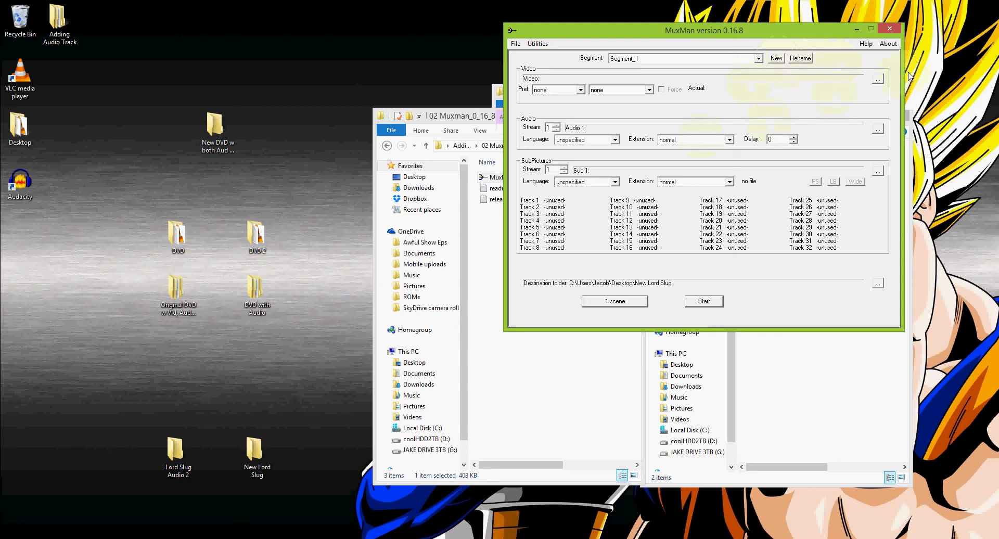
Step: Import VideoFile.m2v from the desktop DVD folder as Segment_1's video stream
click(879, 82)
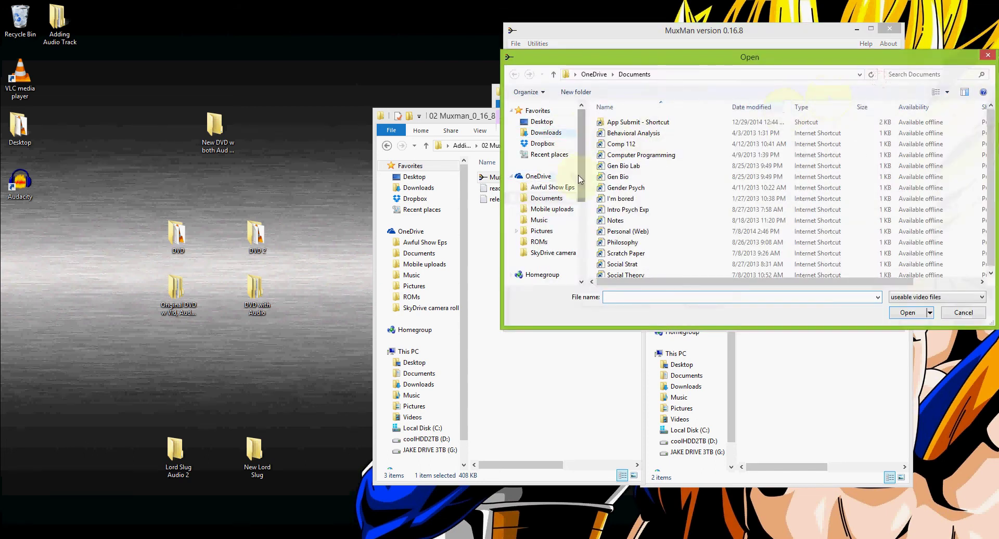
scroll(579, 177, down, 4)
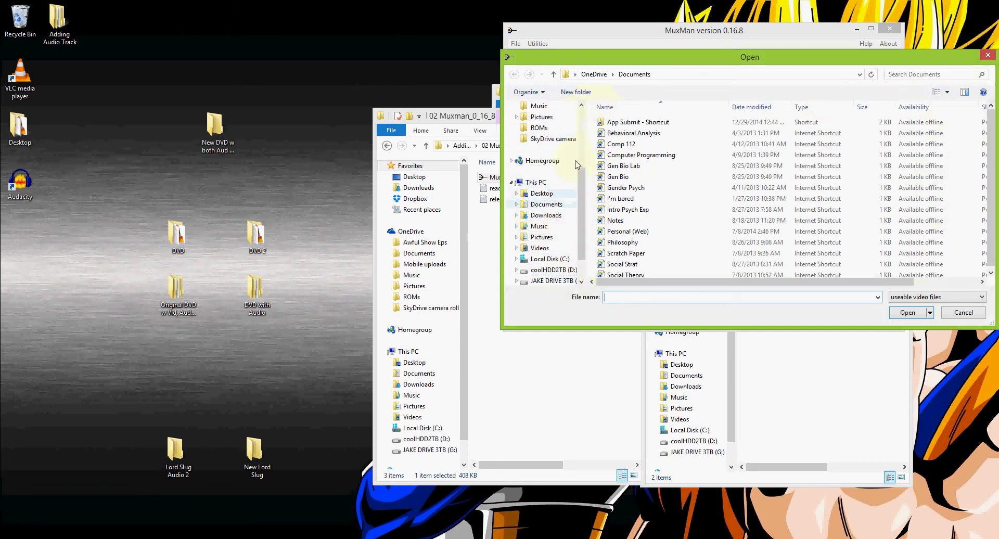
scroll(575, 181, up, 4)
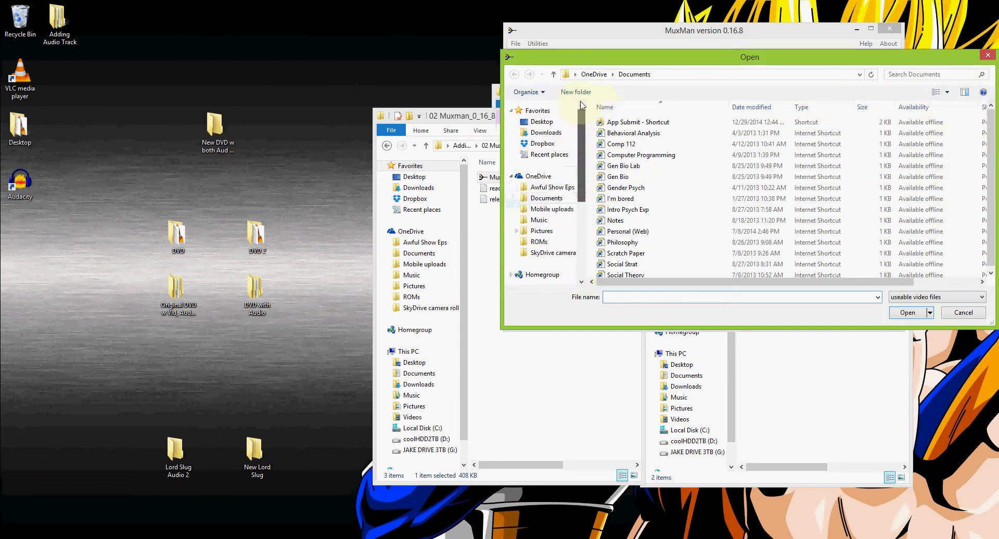
click(542, 122)
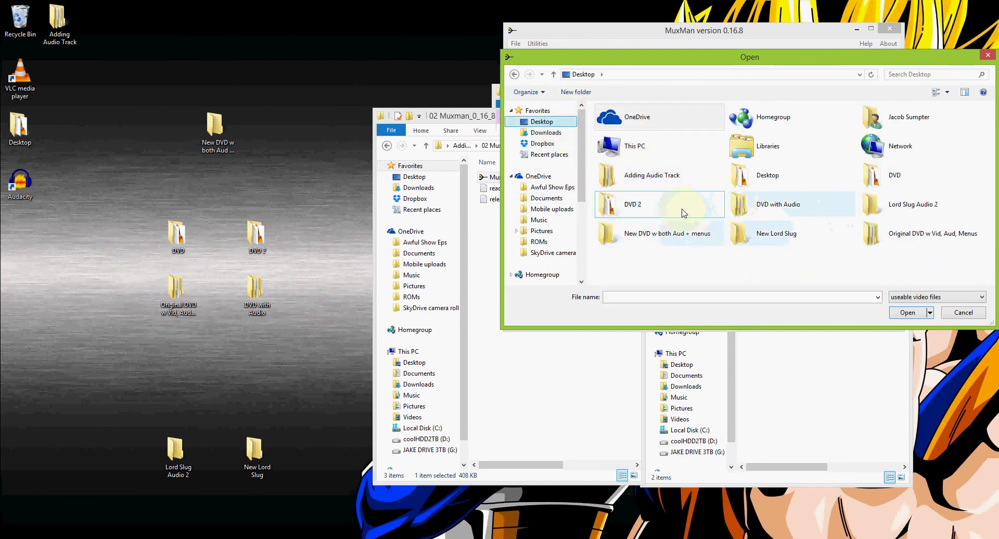
double_click(865, 183)
double_click(639, 150)
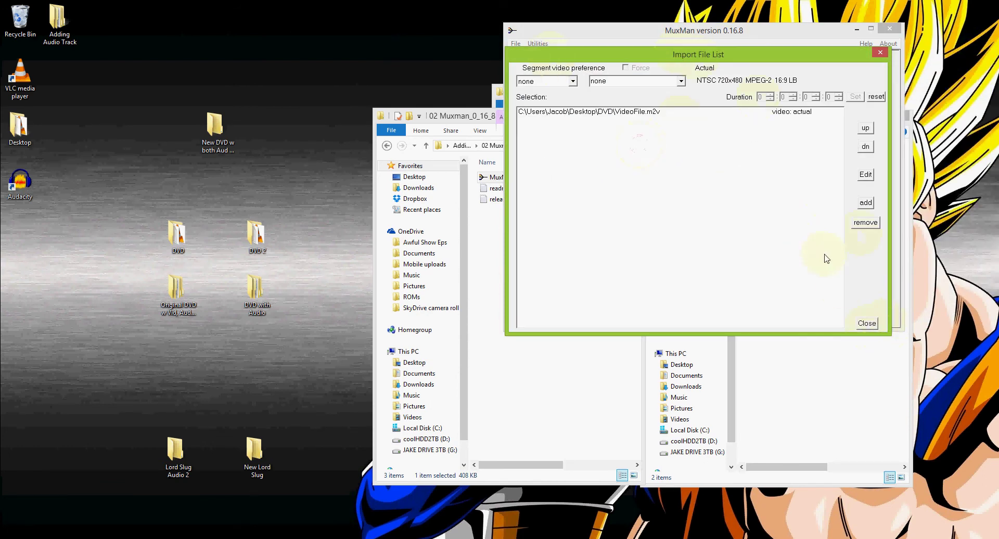
click(867, 323)
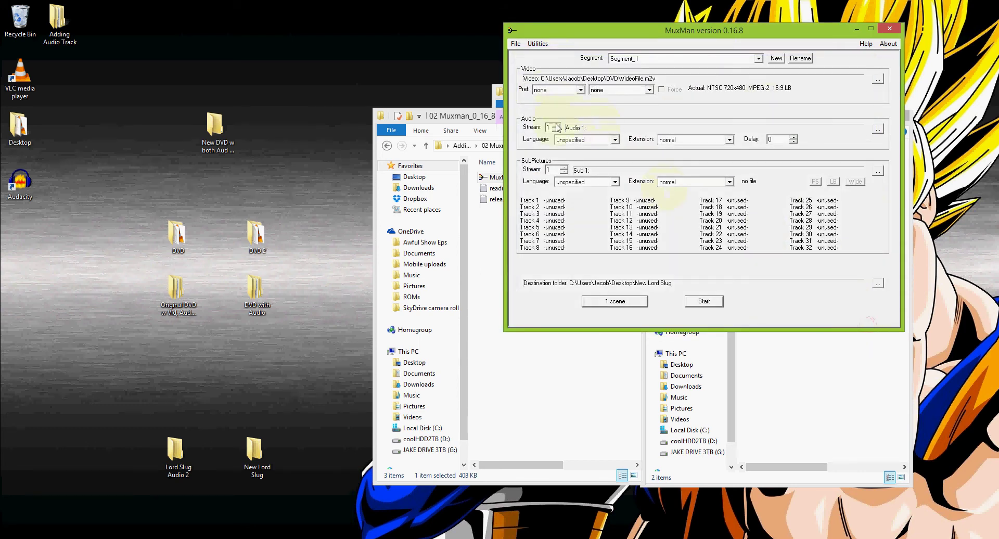
Step: Import AudioFile_80.ac3 as the first audio stream and set its language to Japanese
click(878, 130)
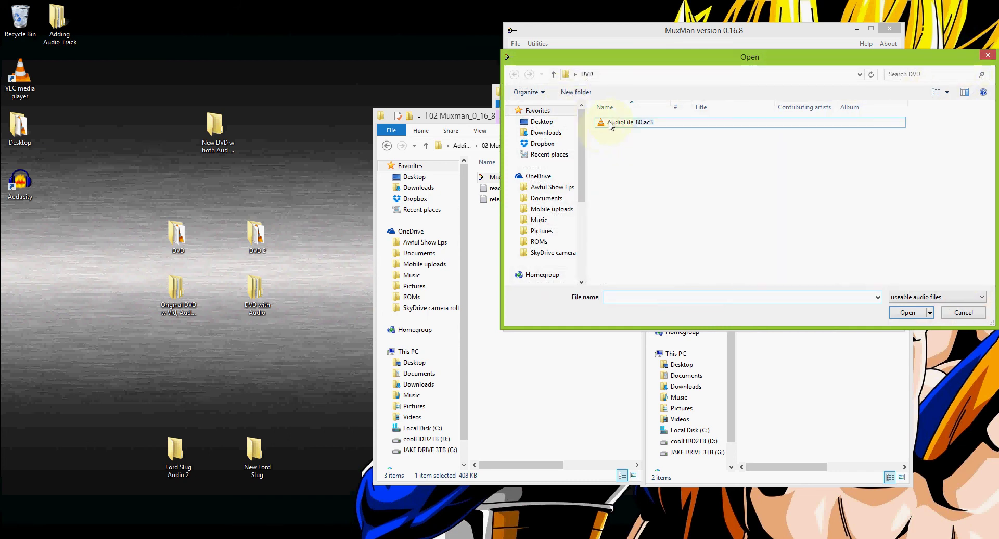
click(625, 125)
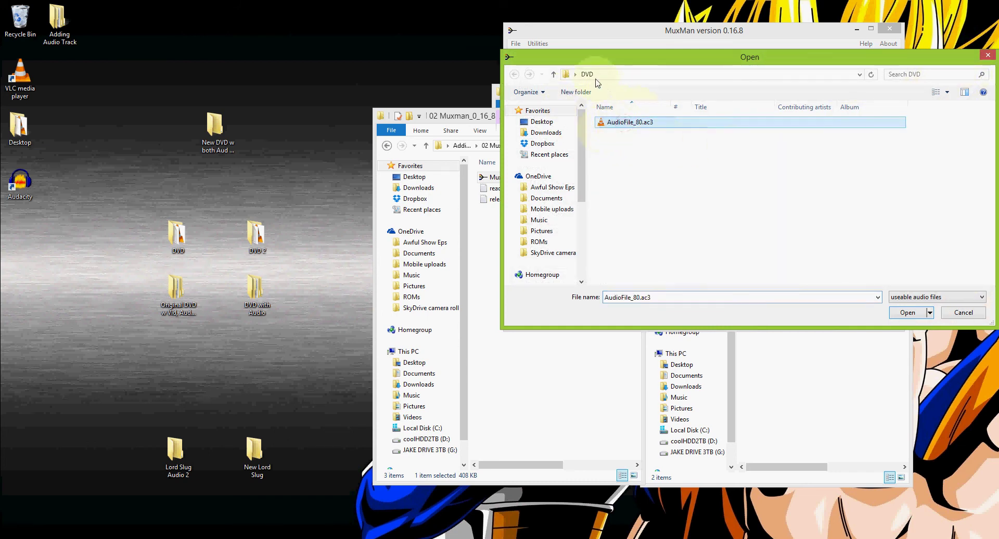
click(907, 312)
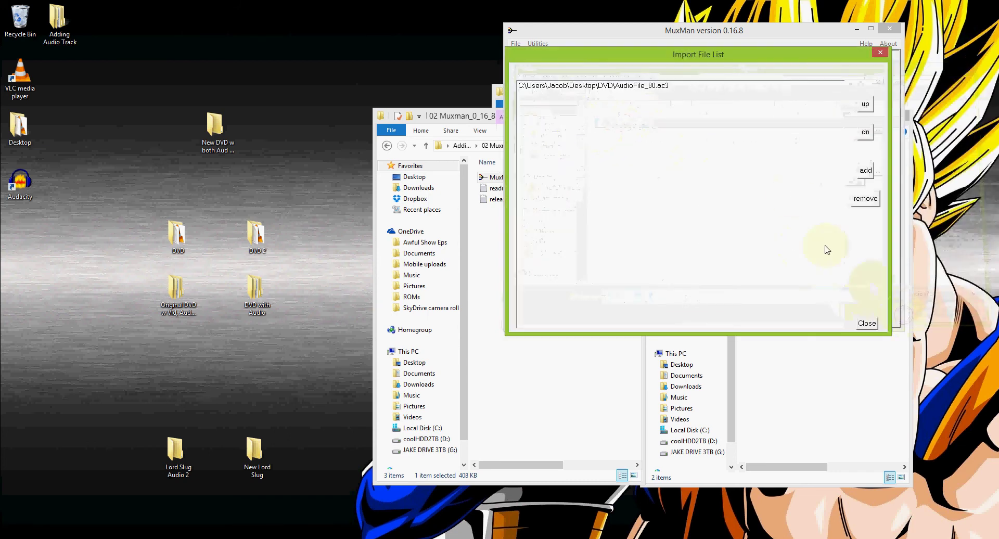
click(863, 324)
click(610, 141)
scroll(592, 234, down, 12)
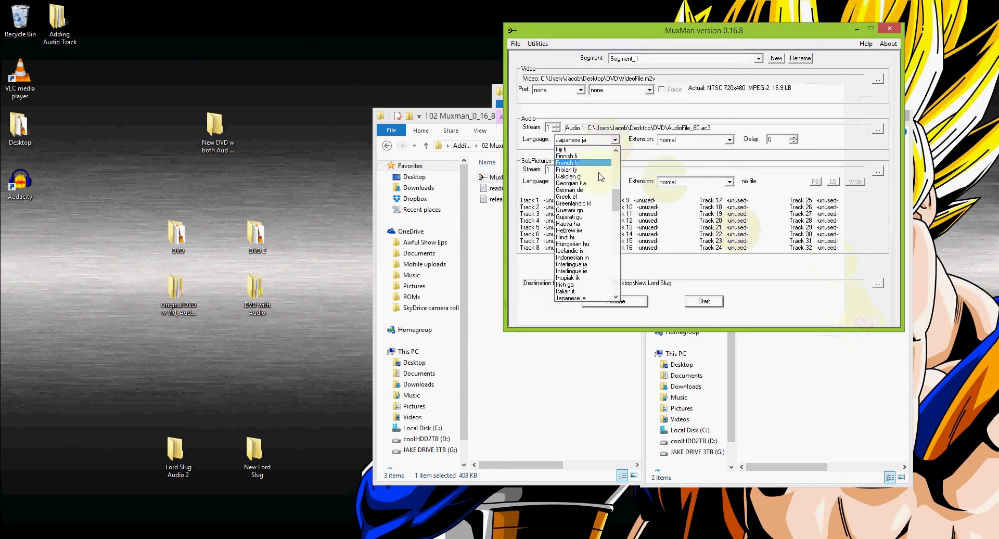
click(586, 296)
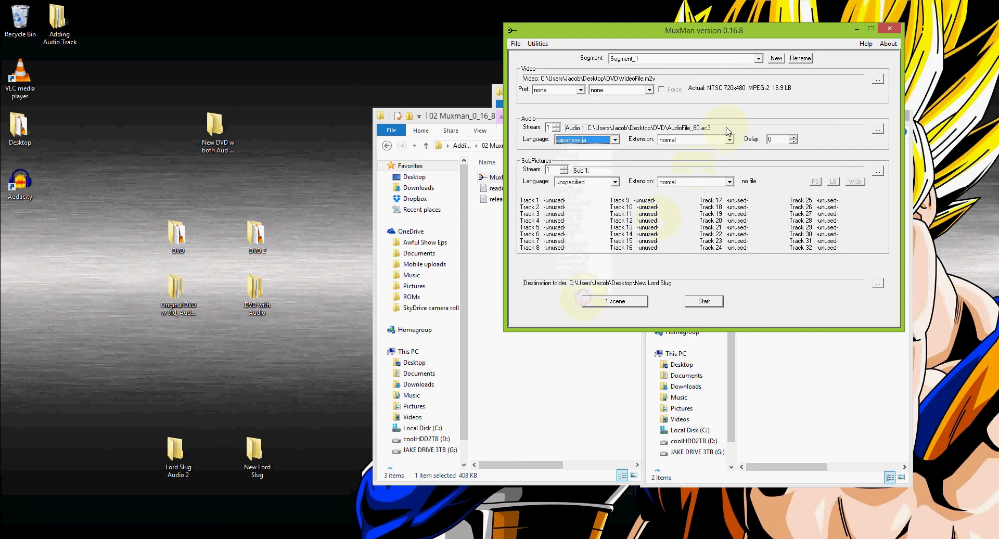
Step: Load DVD 2's AudioFile_80.ac3 into audio stream 2 with English as its language
click(557, 125)
click(877, 130)
click(553, 75)
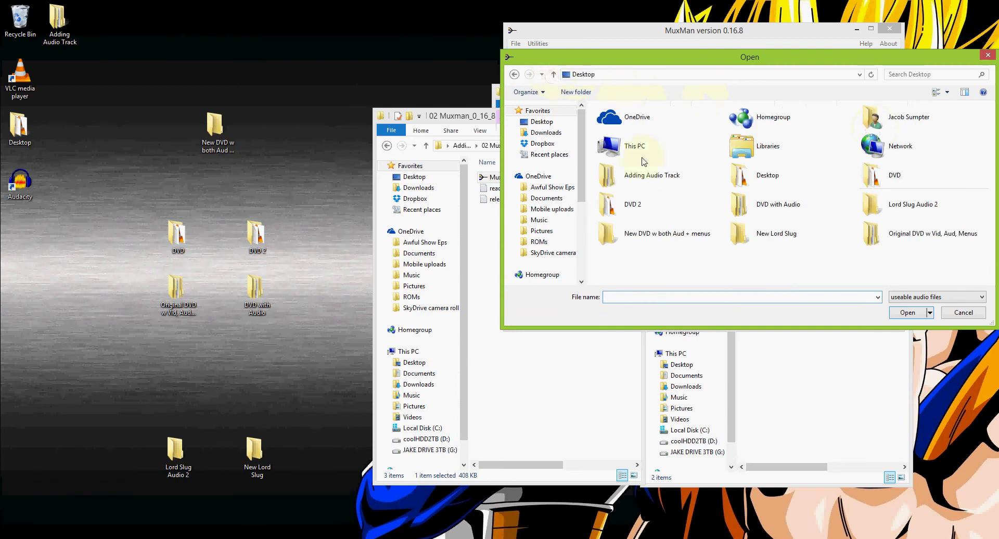
double_click(643, 213)
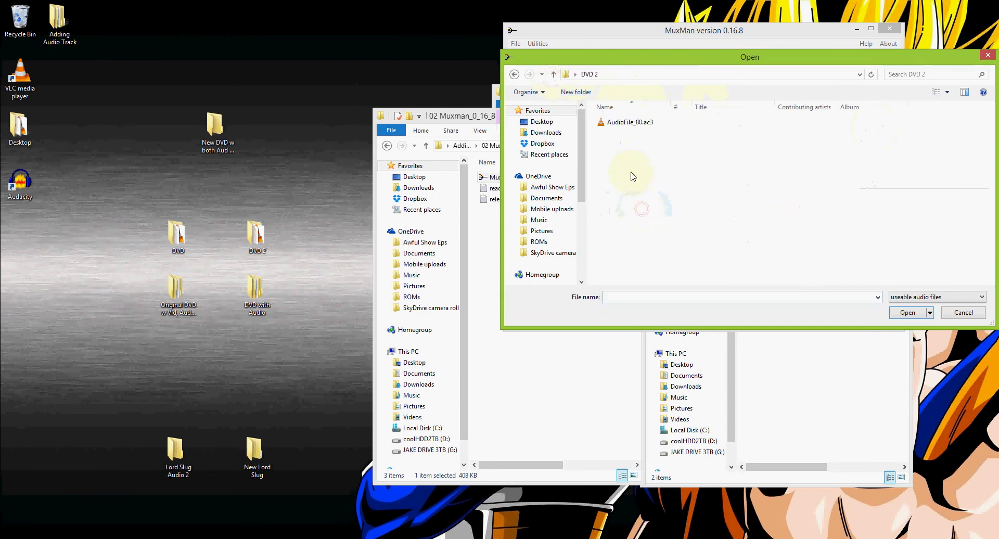
click(626, 123)
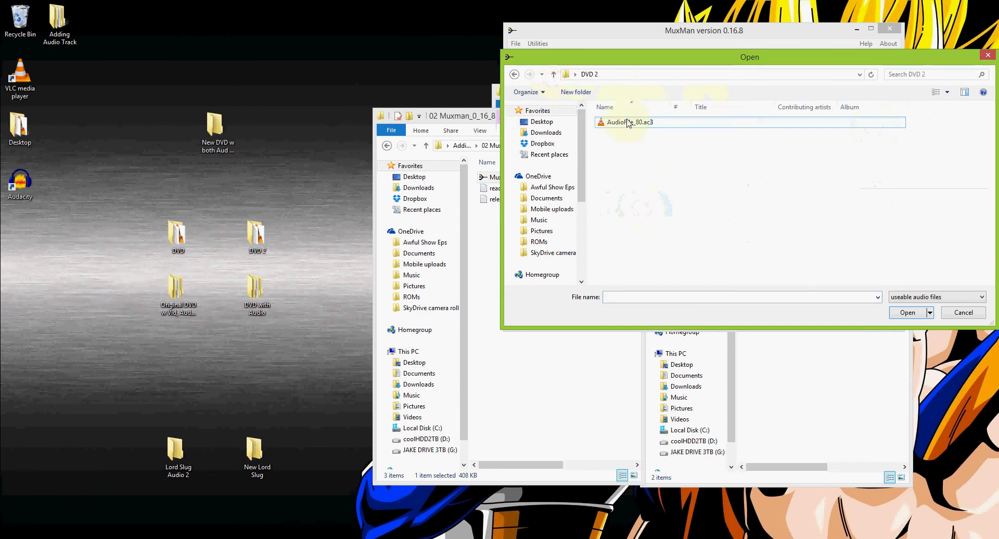
click(906, 313)
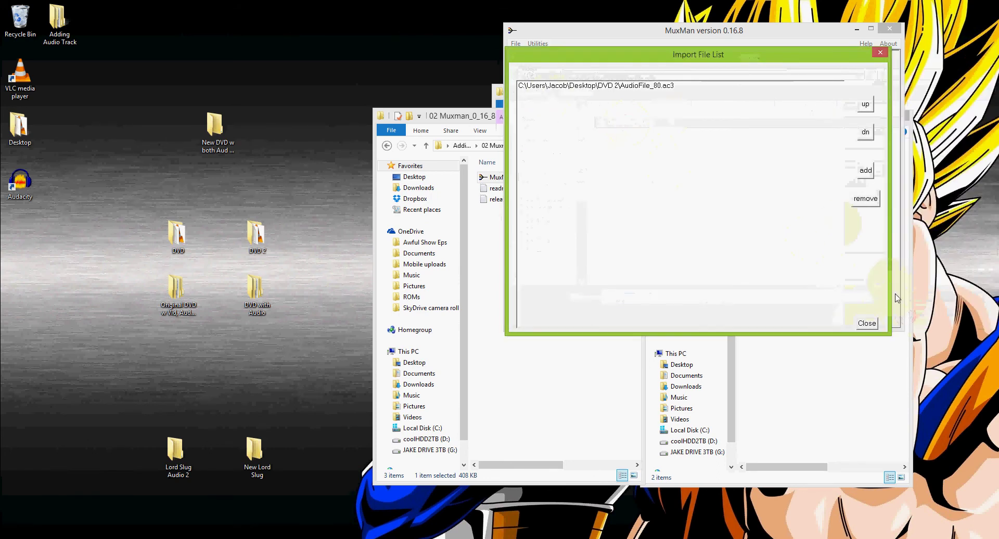
click(877, 323)
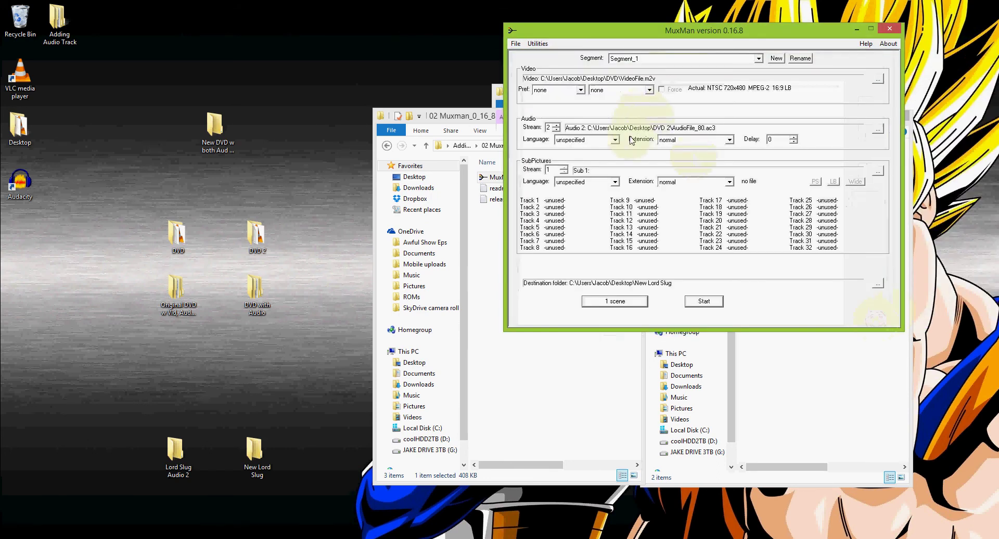
click(614, 139)
drag(615, 154, 611, 255)
key(e)
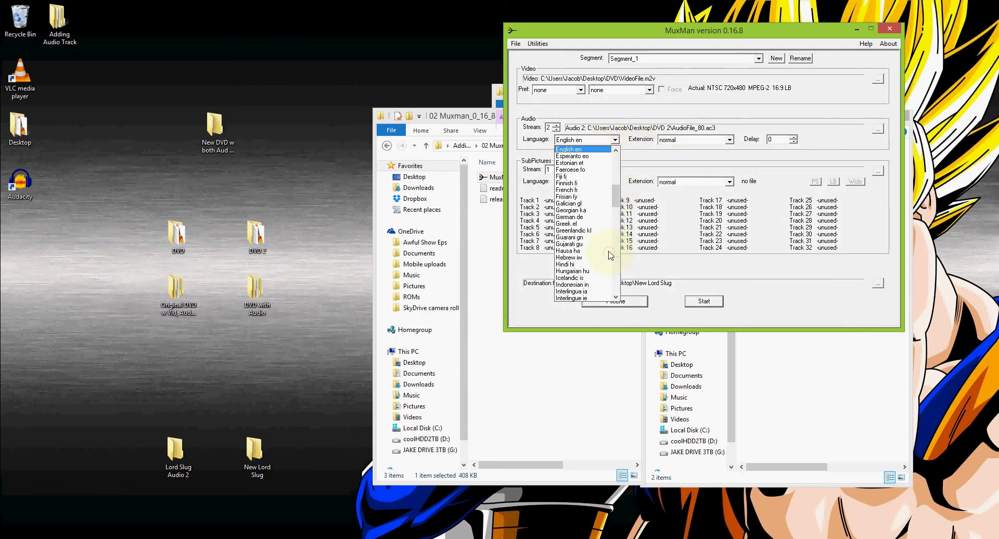
key(Escape)
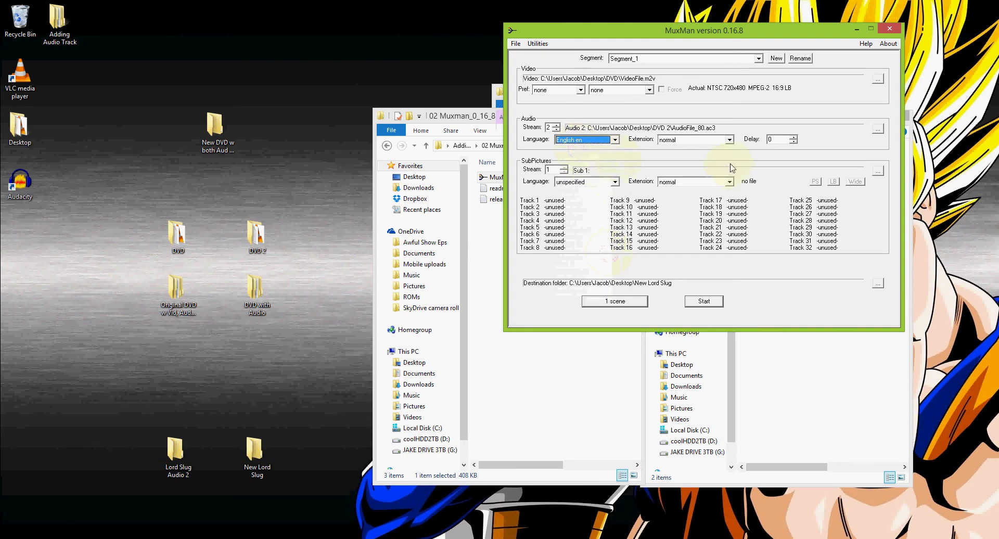
Step: Add Subpictures_20.sup as the subpicture stream with English language
click(877, 174)
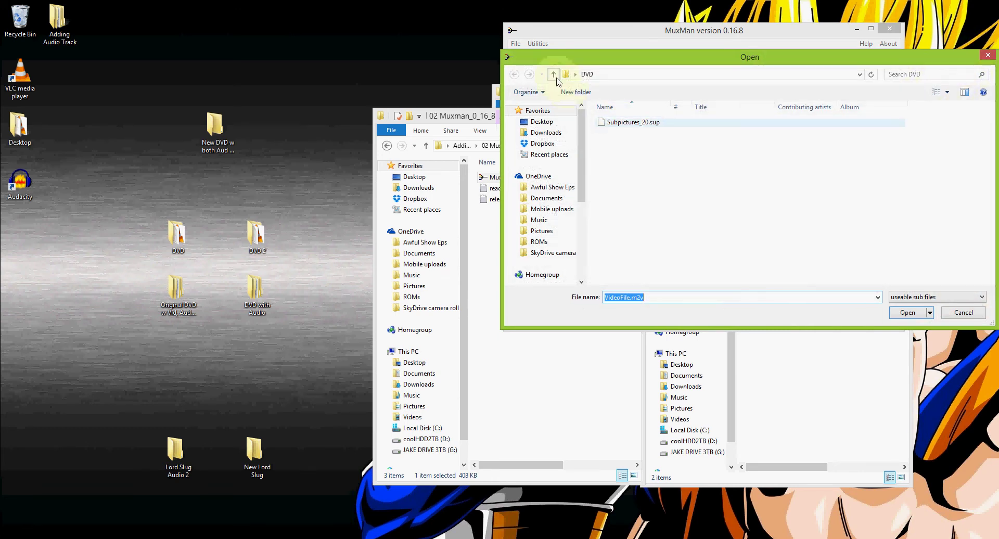
double_click(618, 123)
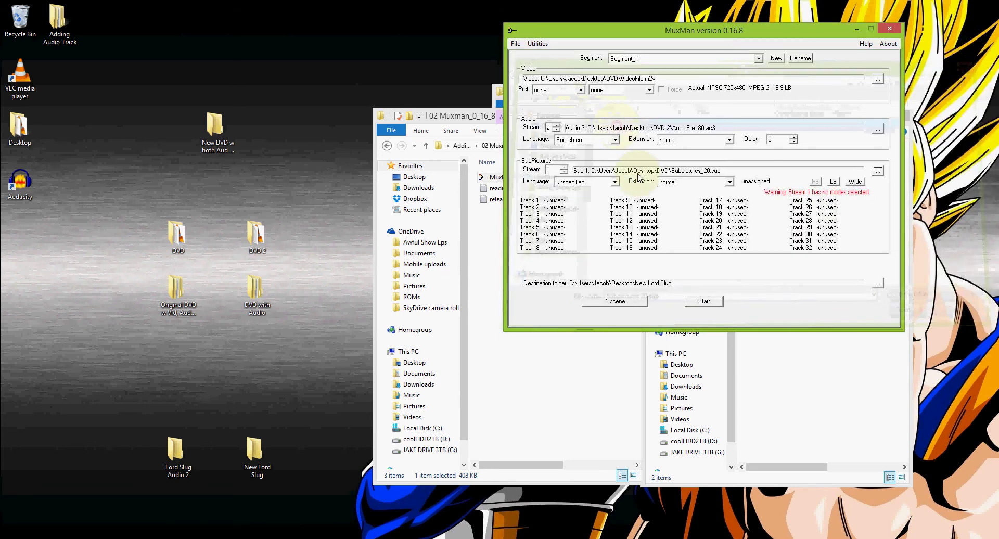
click(614, 181)
scroll(583, 286, down, 3)
click(575, 340)
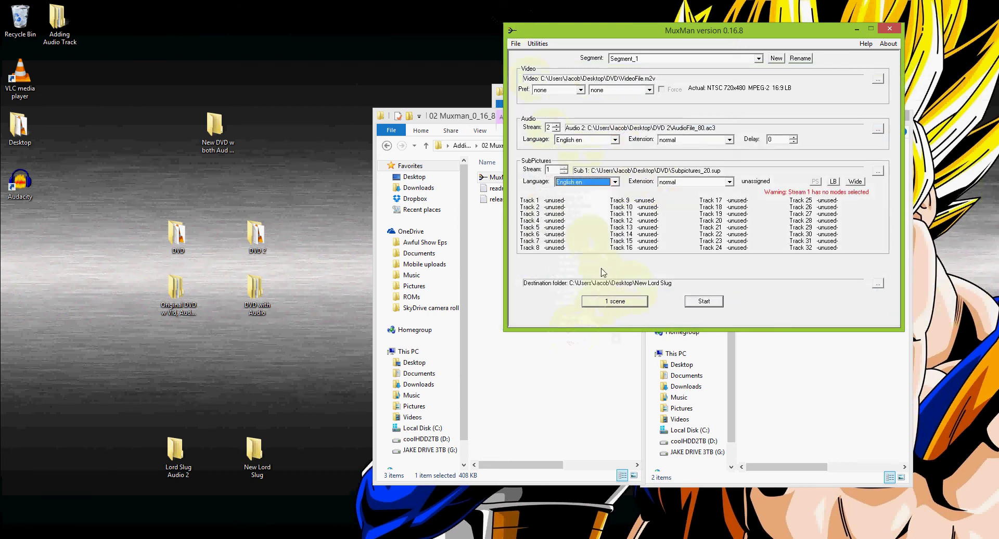
Step: Import Celltimes.txt as the chapter list via File > Import Chapter
click(515, 44)
click(515, 45)
click(518, 47)
click(541, 55)
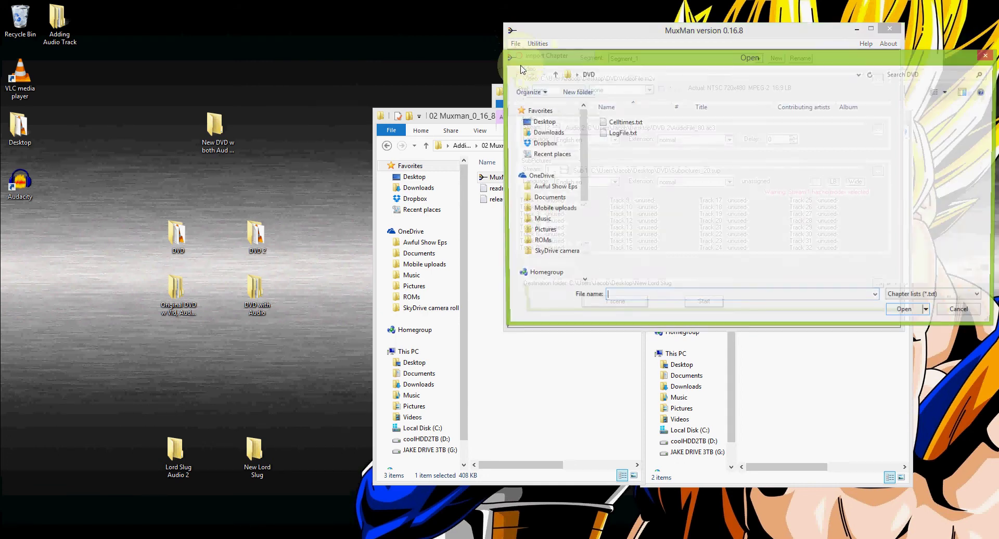
click(624, 123)
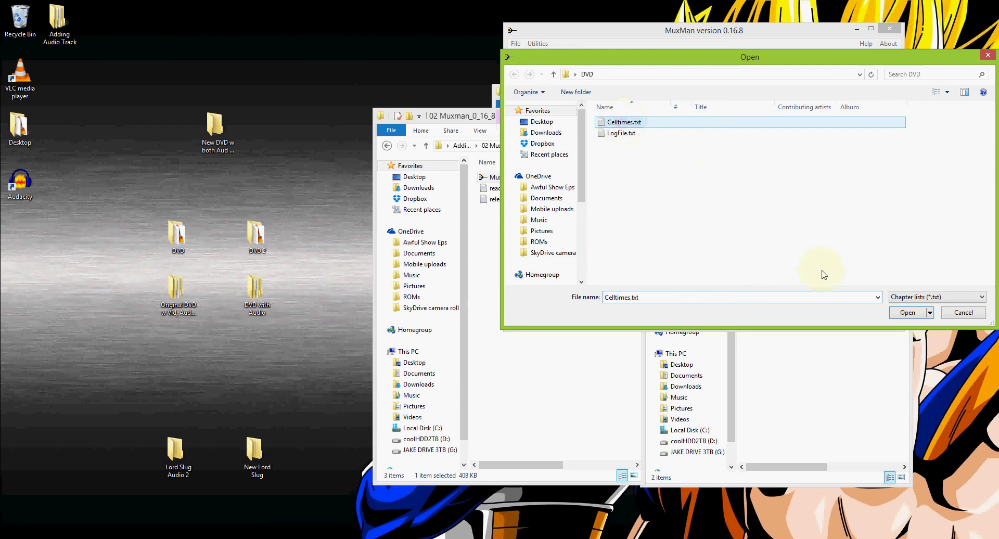
click(917, 312)
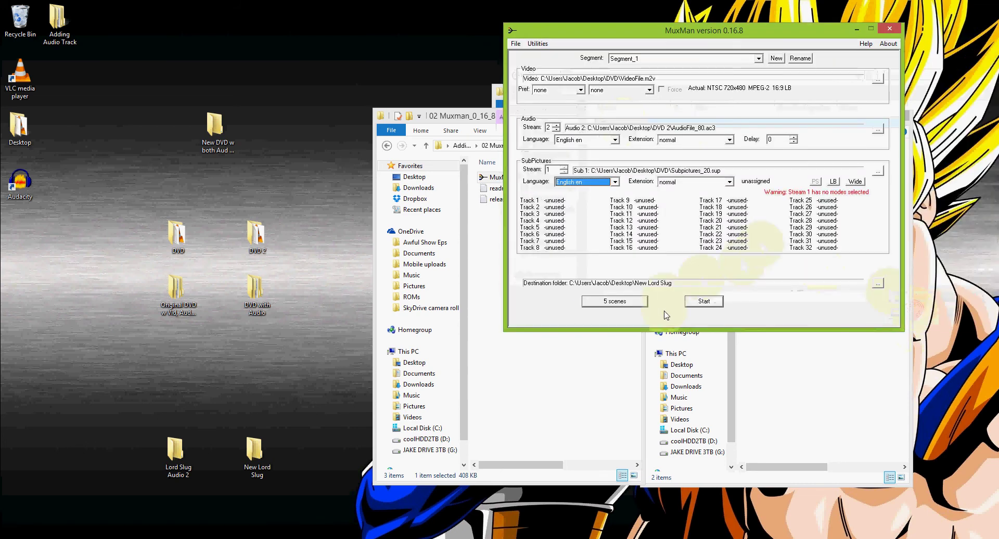
Step: Set New Lord Slug as the destination folder and multiplex, allowing VIDEO_TS folder creation
click(702, 302)
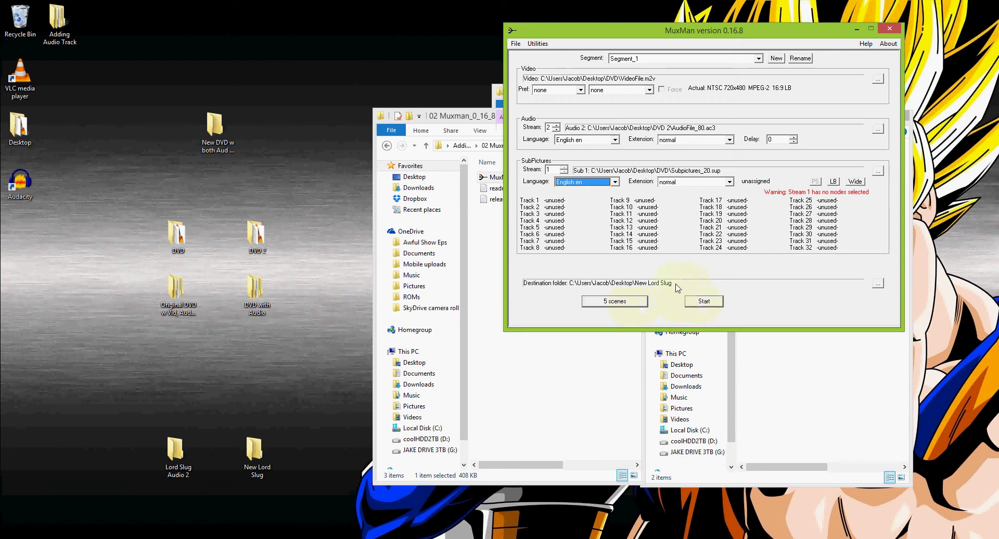
click(877, 284)
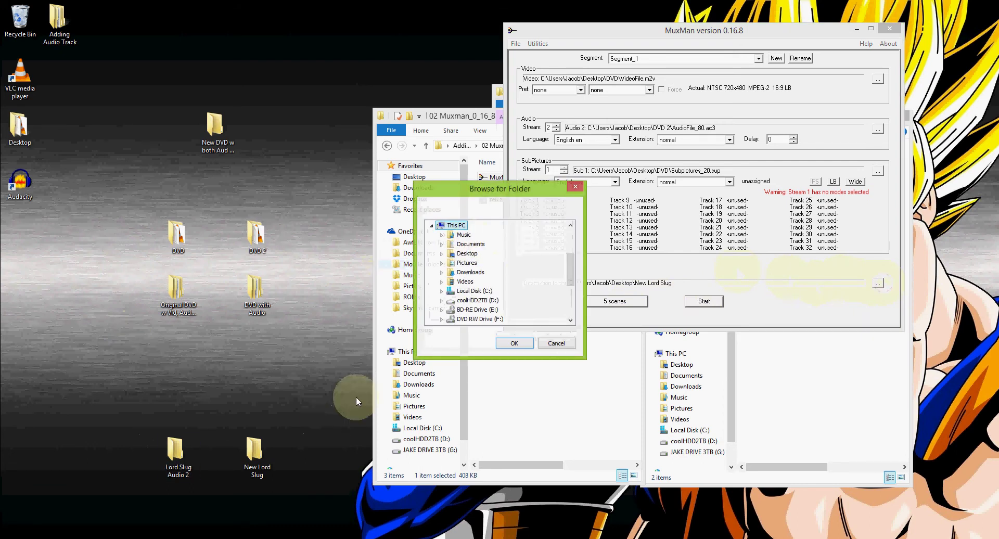
click(525, 345)
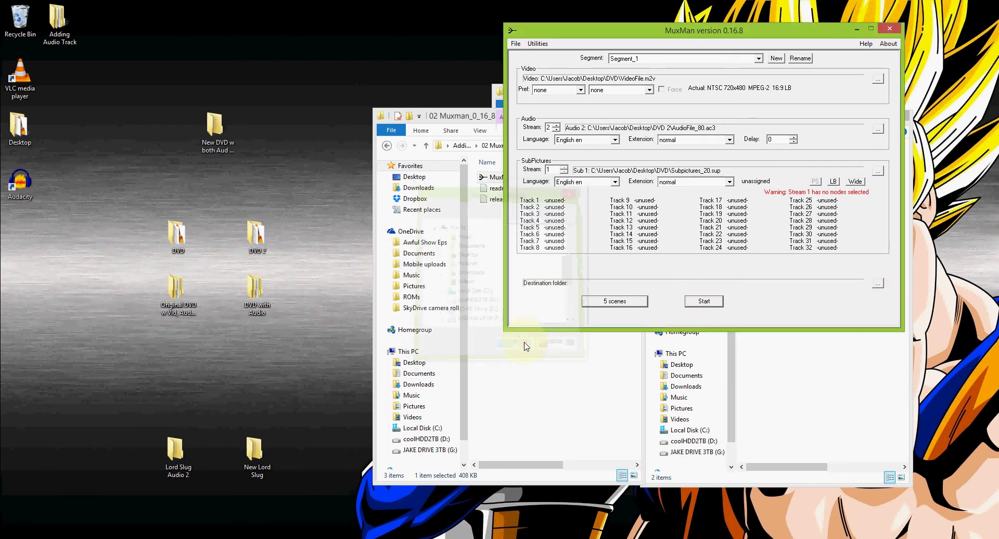
click(877, 283)
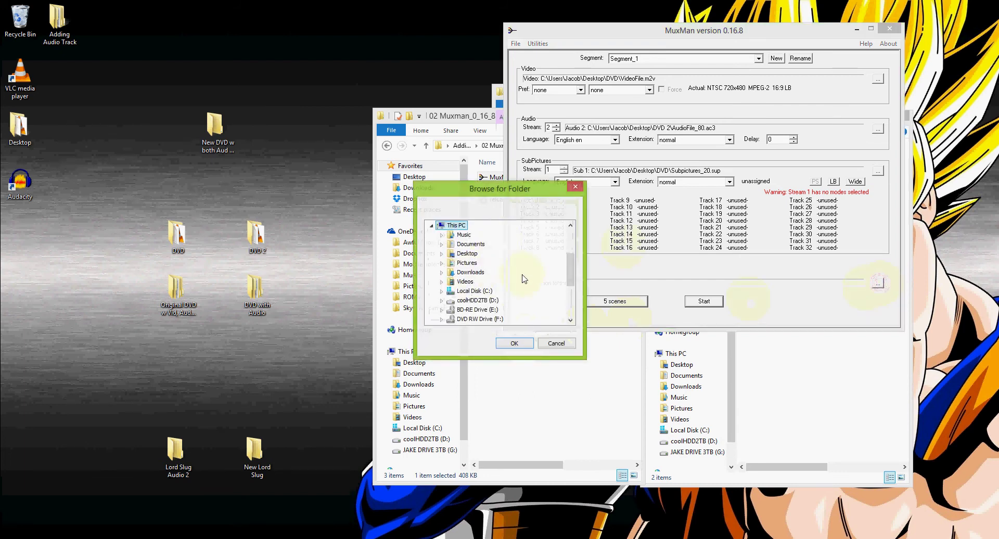
drag(569, 273, 569, 301)
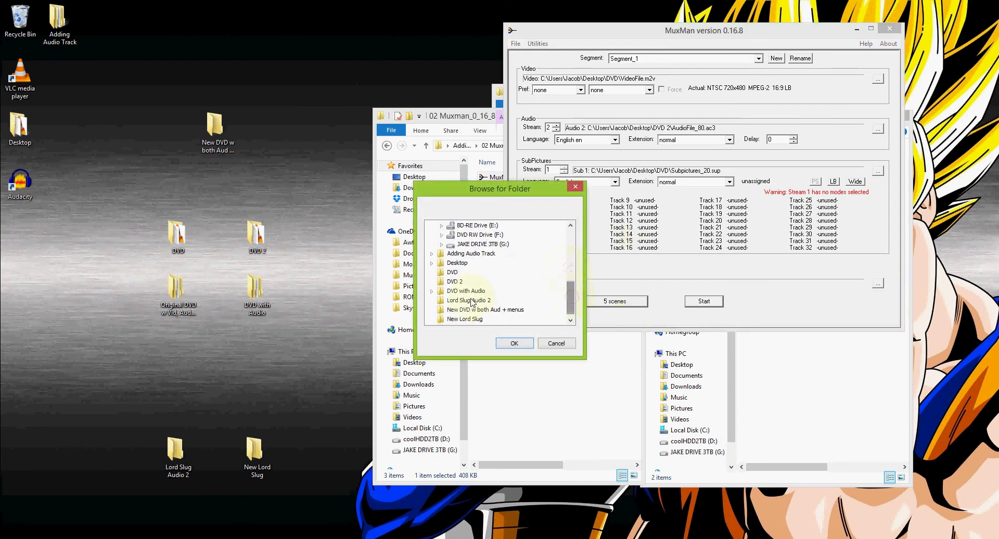
click(464, 319)
click(518, 346)
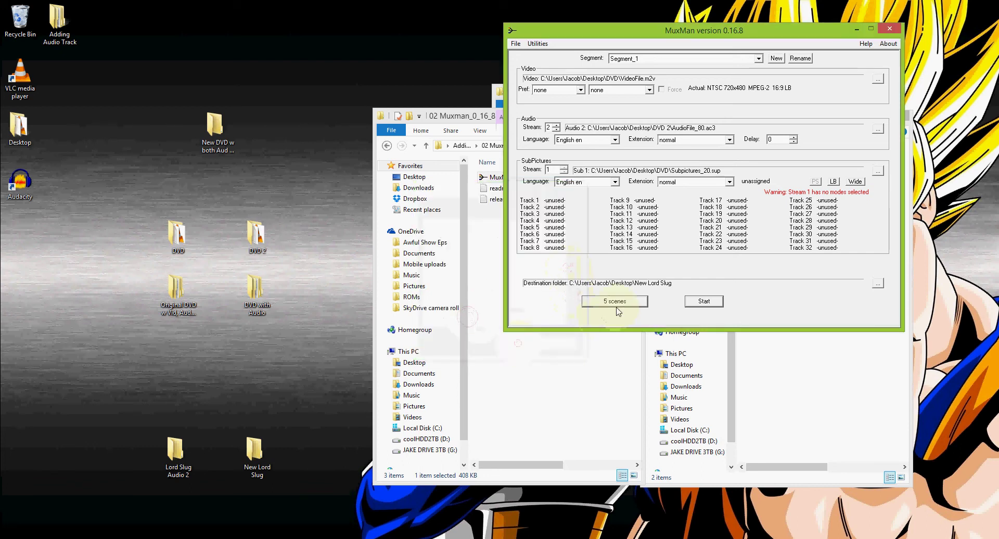
click(703, 301)
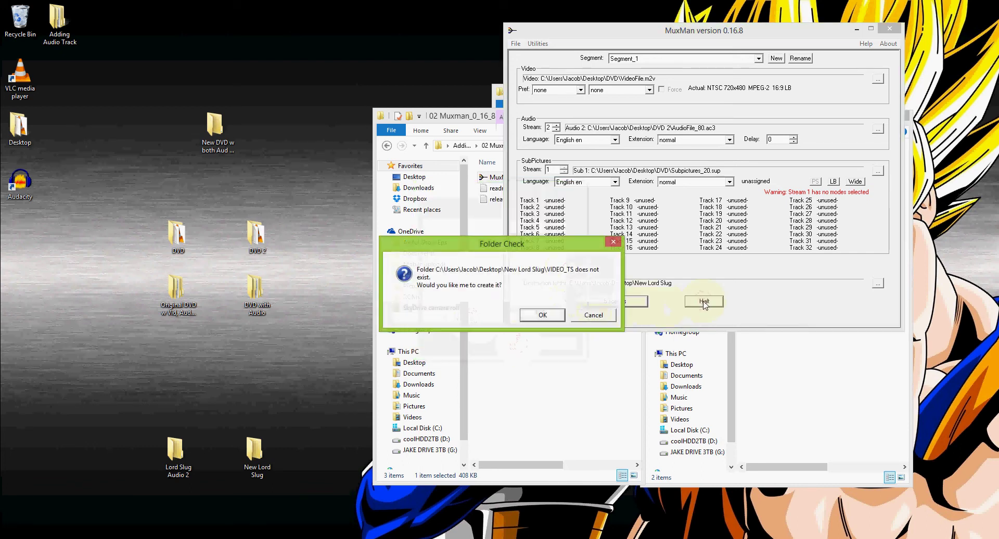
click(552, 316)
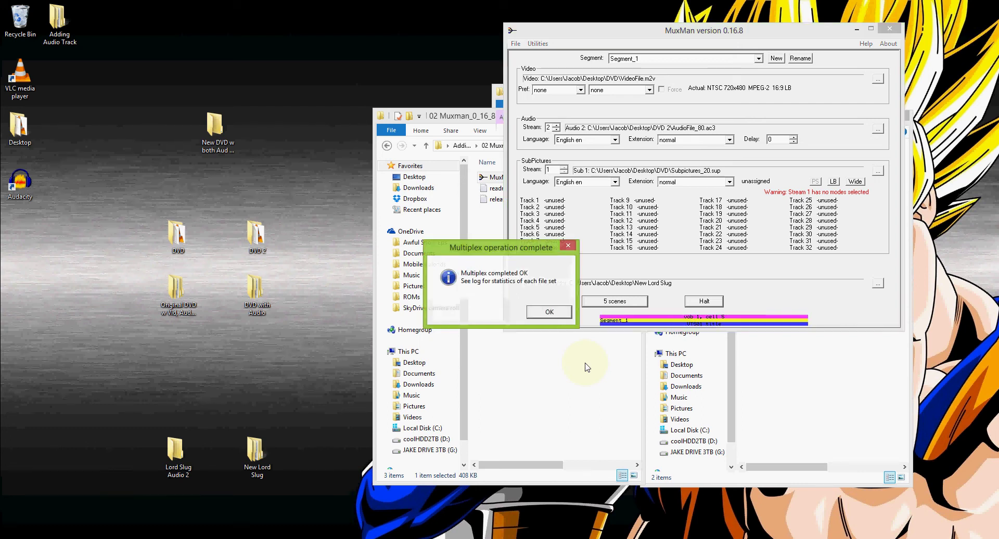
Step: Dismiss the completion message and open New Lord Slug's new VIDEO_TS folder
click(551, 311)
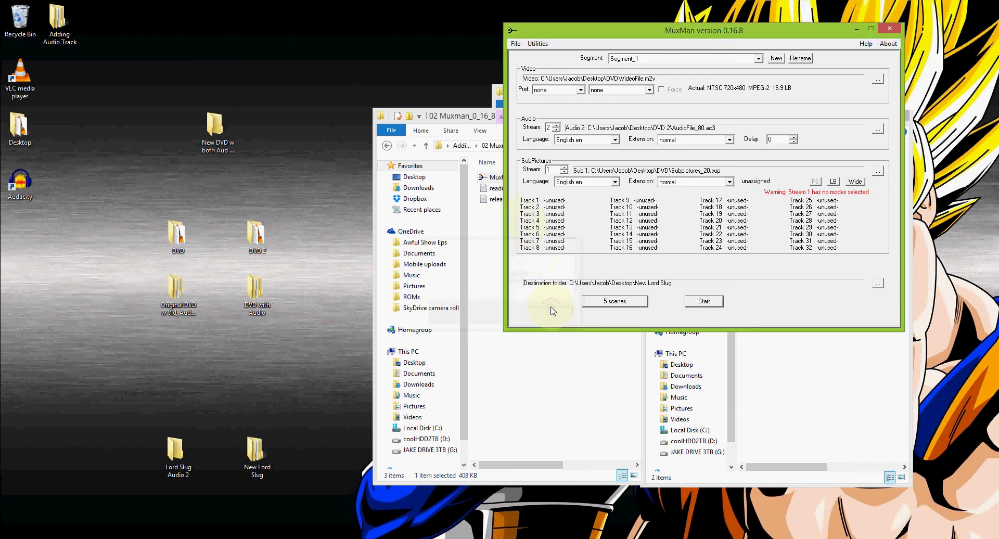
double_click(244, 458)
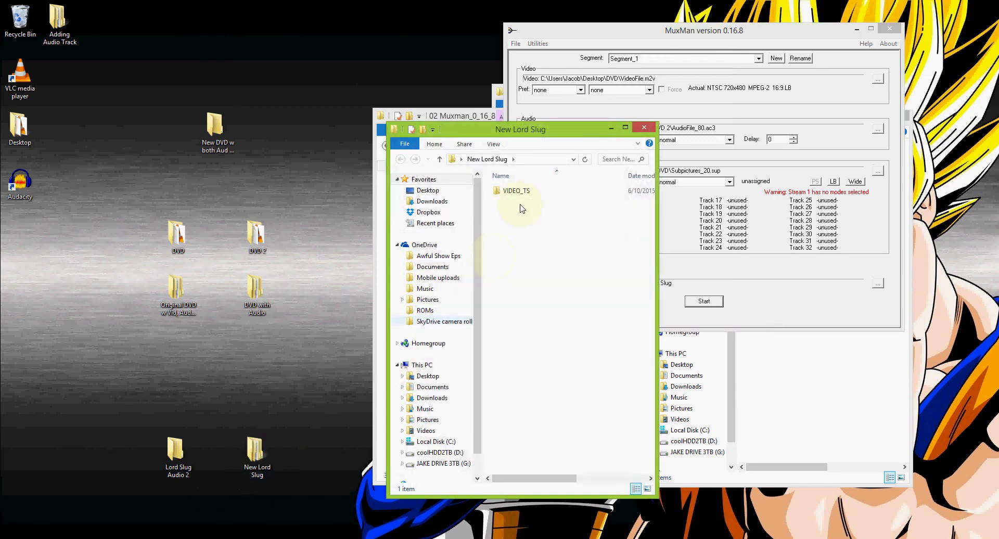
double_click(516, 191)
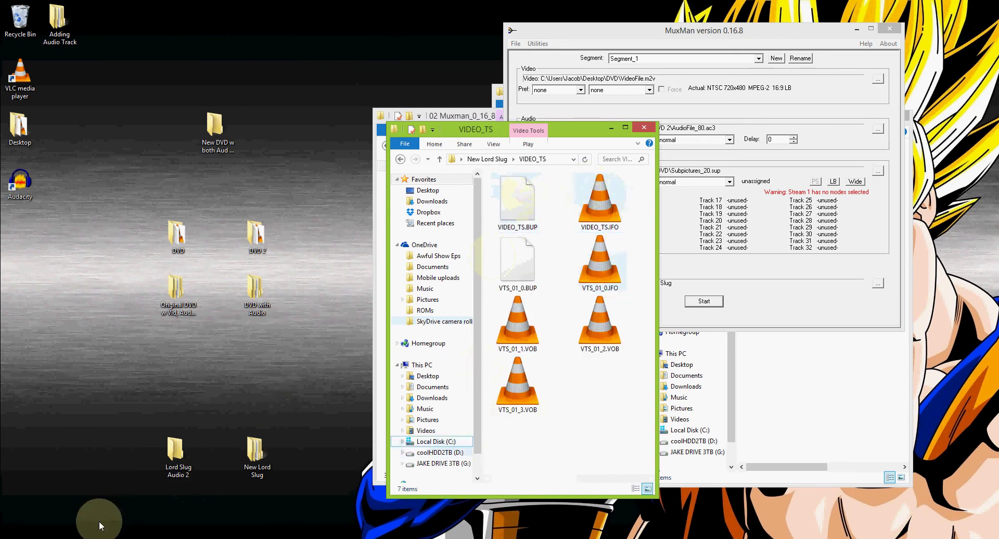
Step: In the Muxman folder window, go up and open 03 VOBblanker 2130, selecting VobBlanker.exe
mouse_move(62, 536)
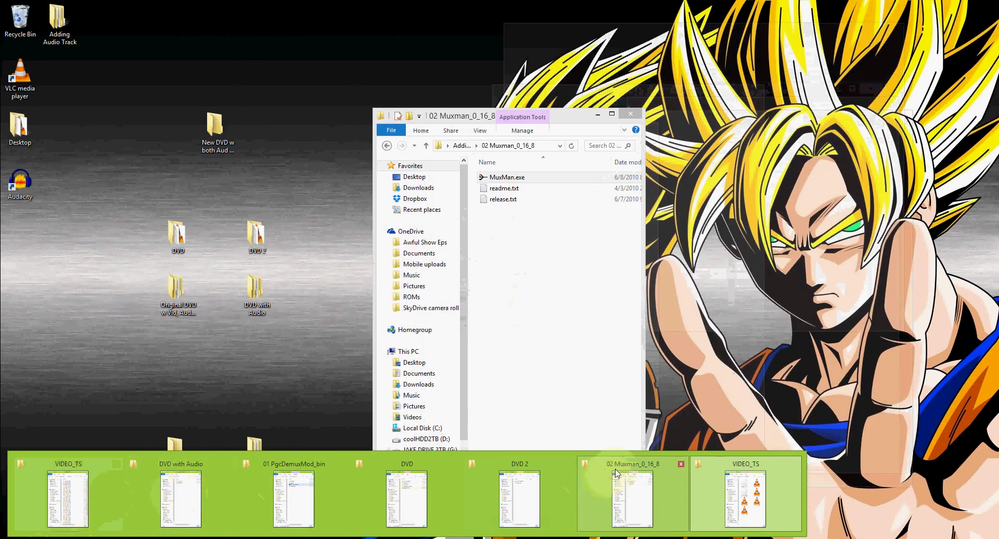
click(617, 473)
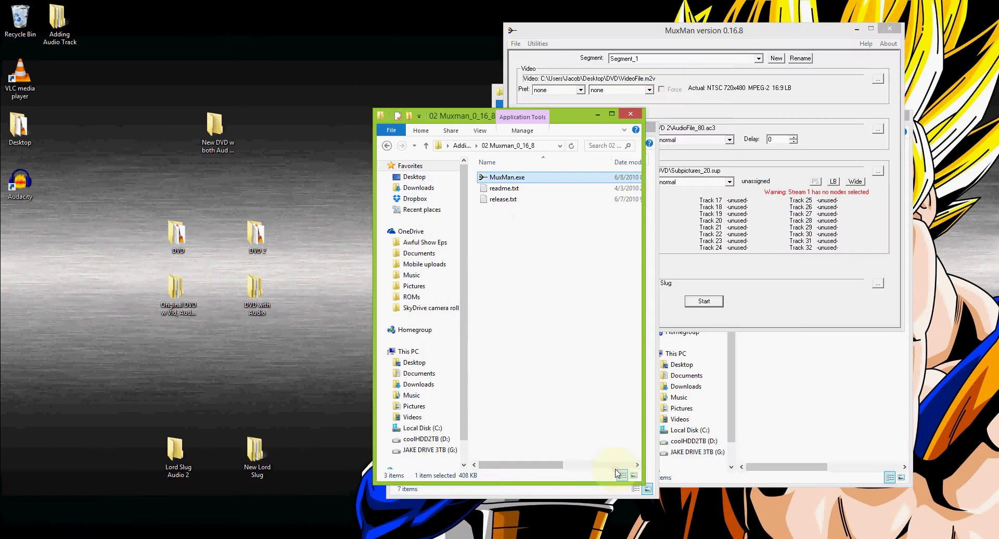
click(426, 146)
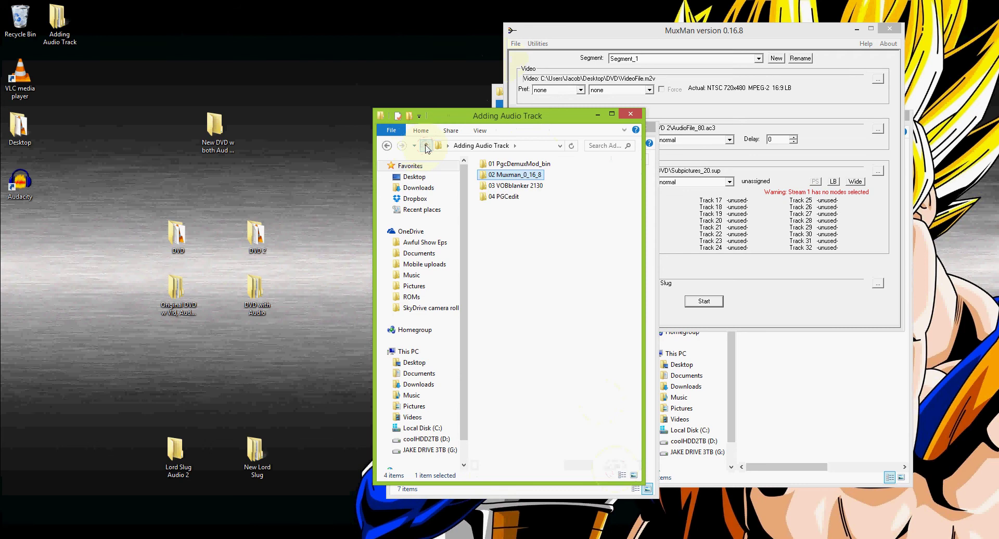
double_click(523, 186)
click(519, 277)
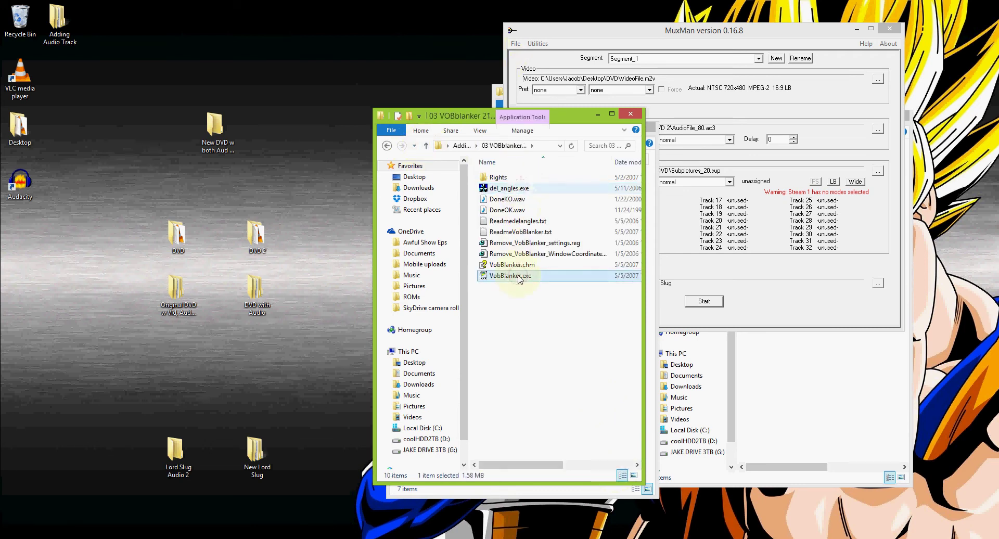
Step: Launch VobBlanker and load VIDEO_TS.IFO from Original DVD w Vid, Aud, Menus as input
double_click(519, 276)
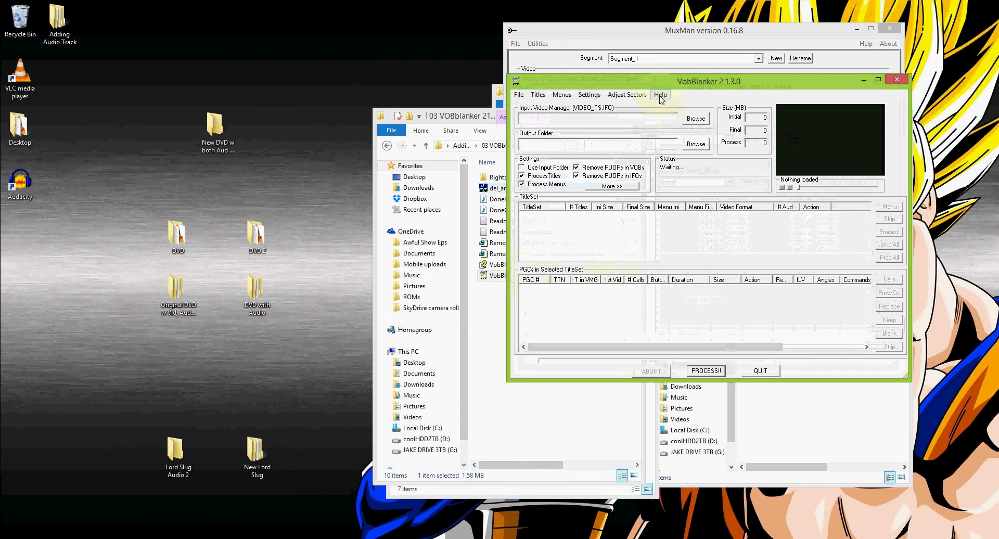
click(695, 117)
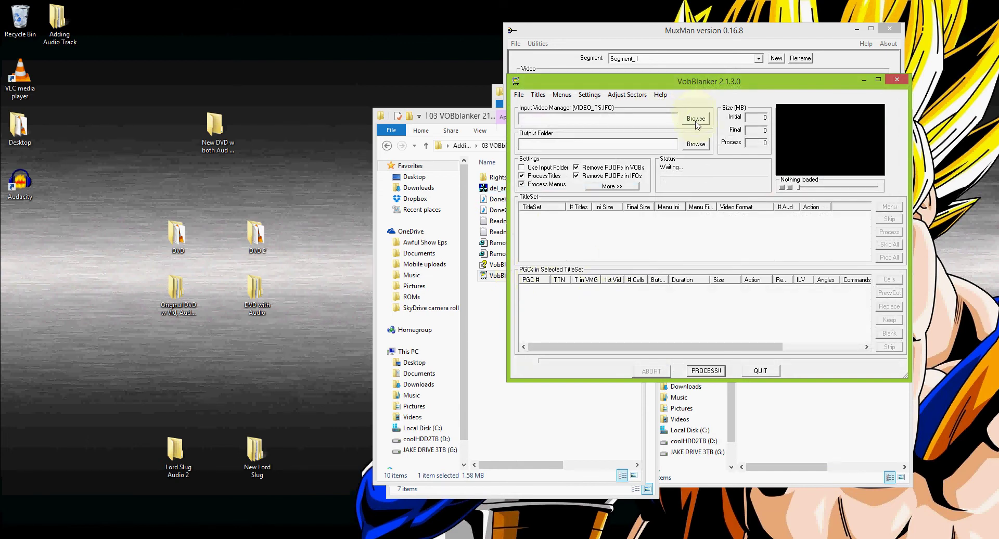
click(696, 119)
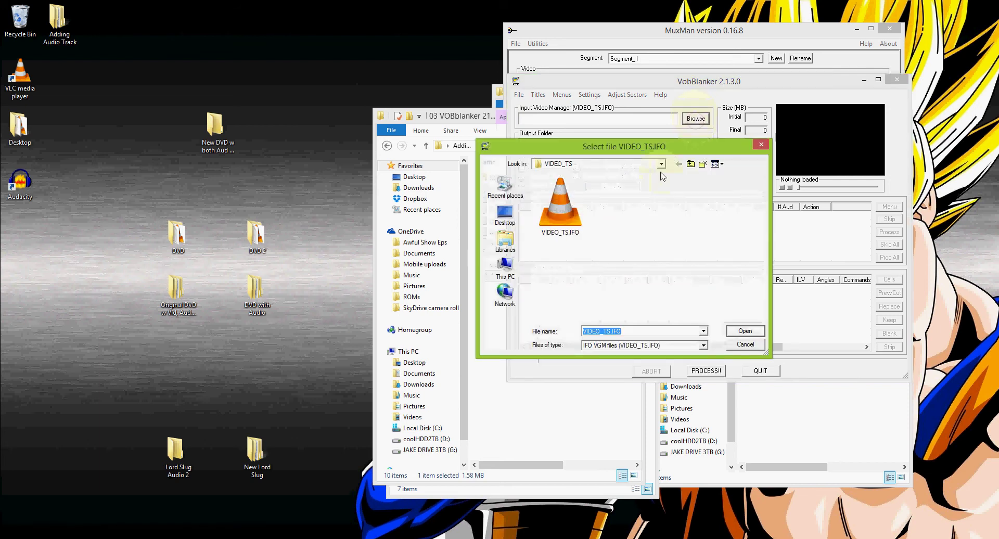
click(690, 165)
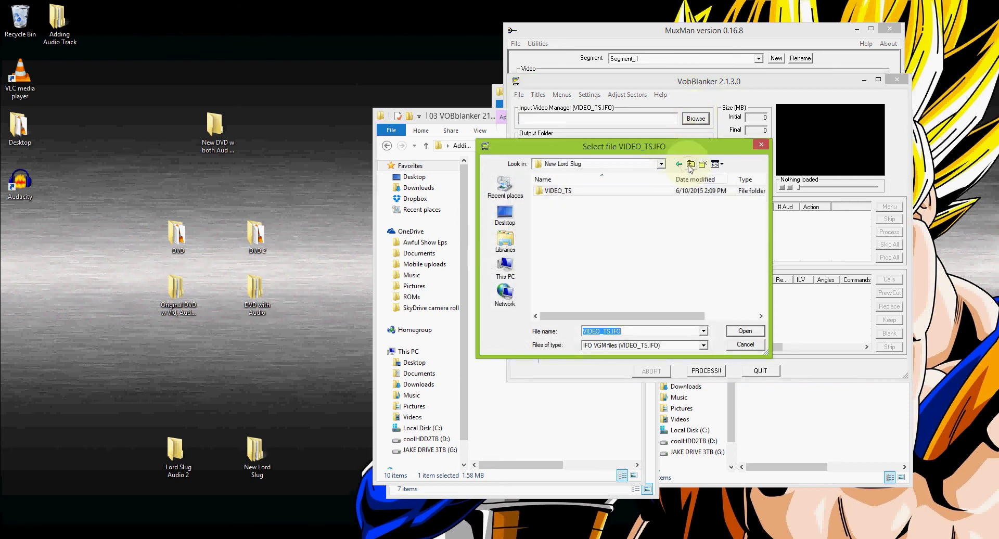
click(690, 165)
click(593, 227)
scroll(591, 229, up, 2)
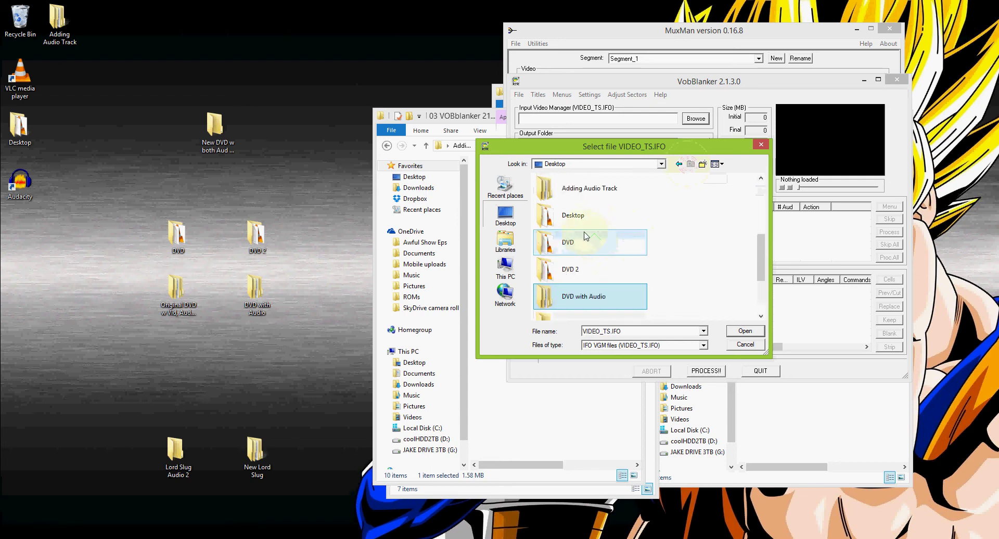
scroll(581, 249, down, 3)
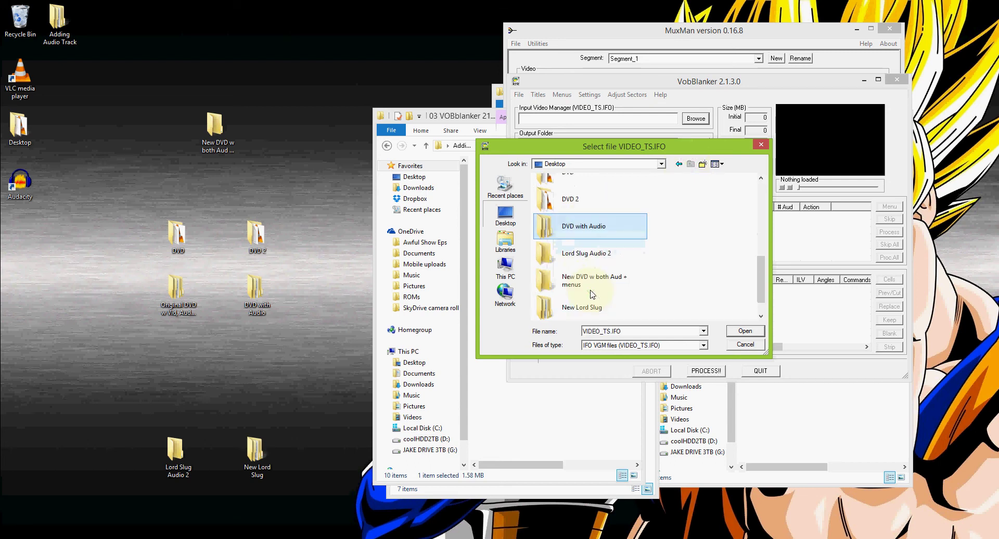
double_click(587, 306)
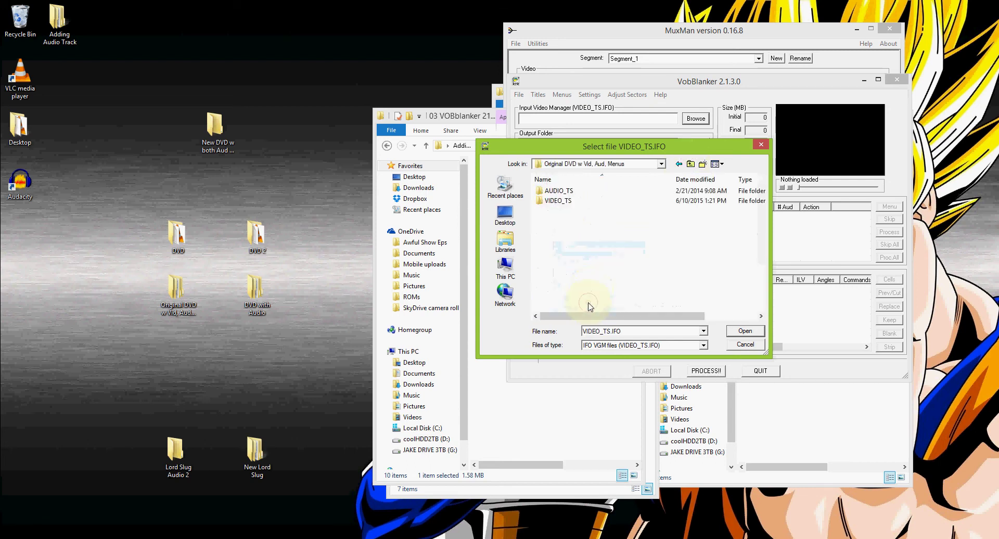
click(560, 204)
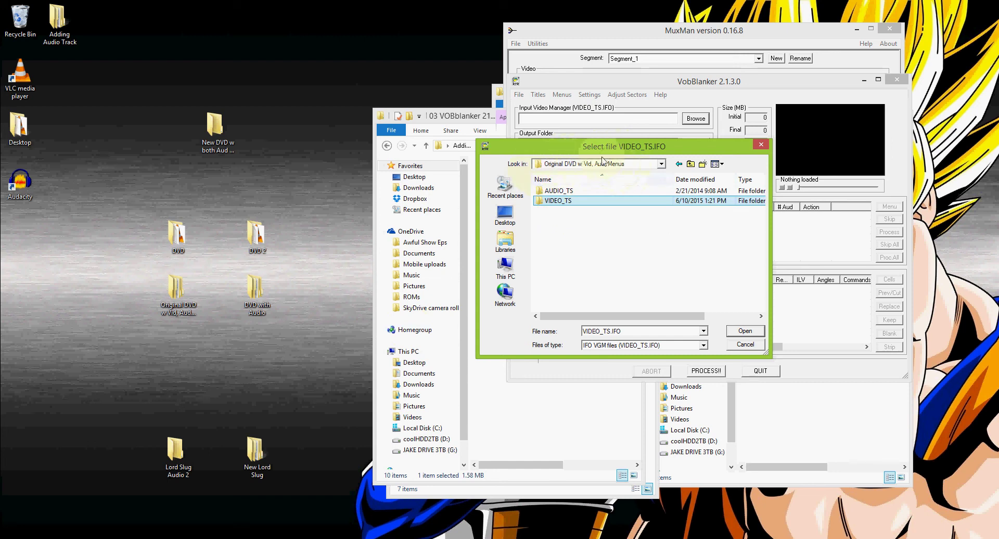
double_click(570, 202)
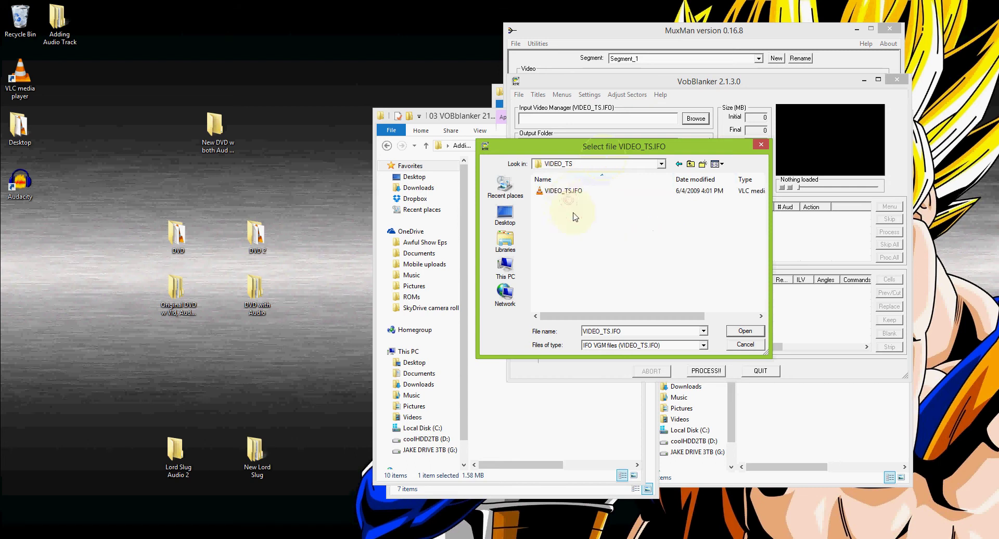
double_click(561, 190)
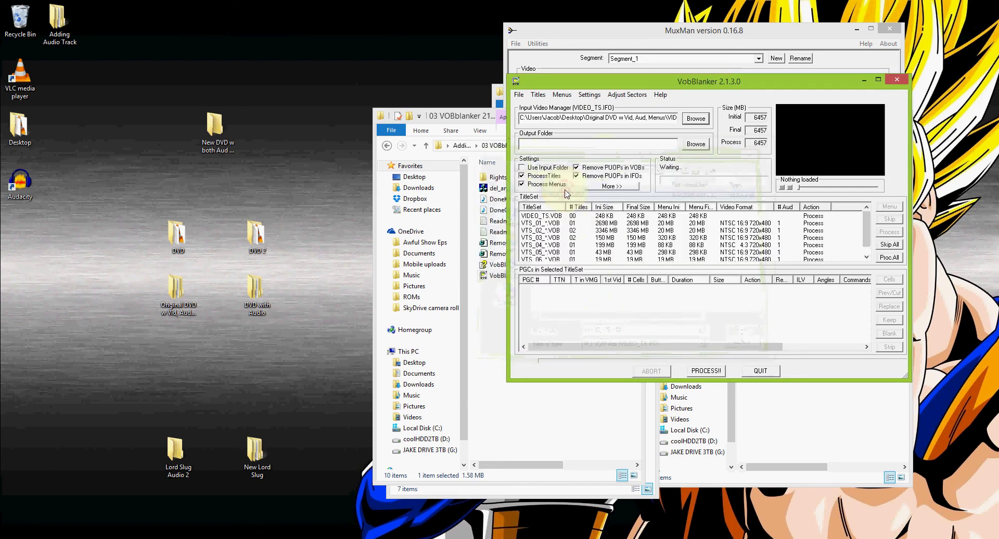
Step: Select titleset VTS_01 and its PGC 01 OneSeq main title
click(588, 223)
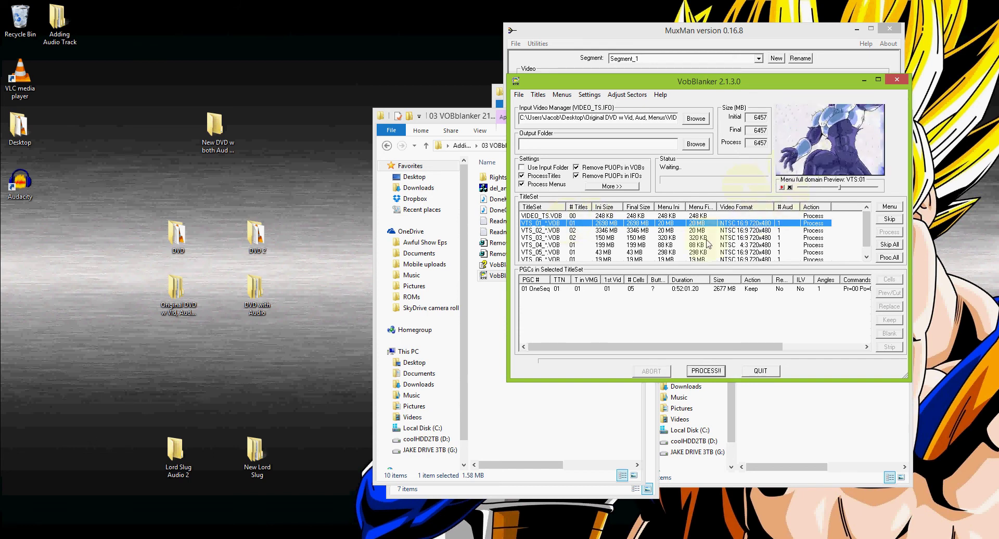
click(571, 290)
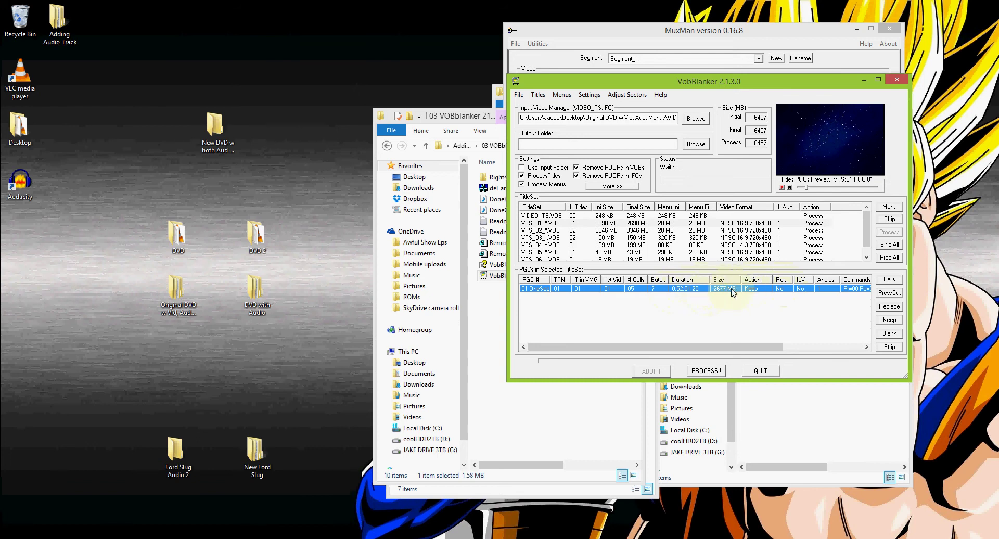
Step: Replace PGC 01 with VTS_01_0.IFO from New Lord Slug's VIDEO_TS folder
click(882, 309)
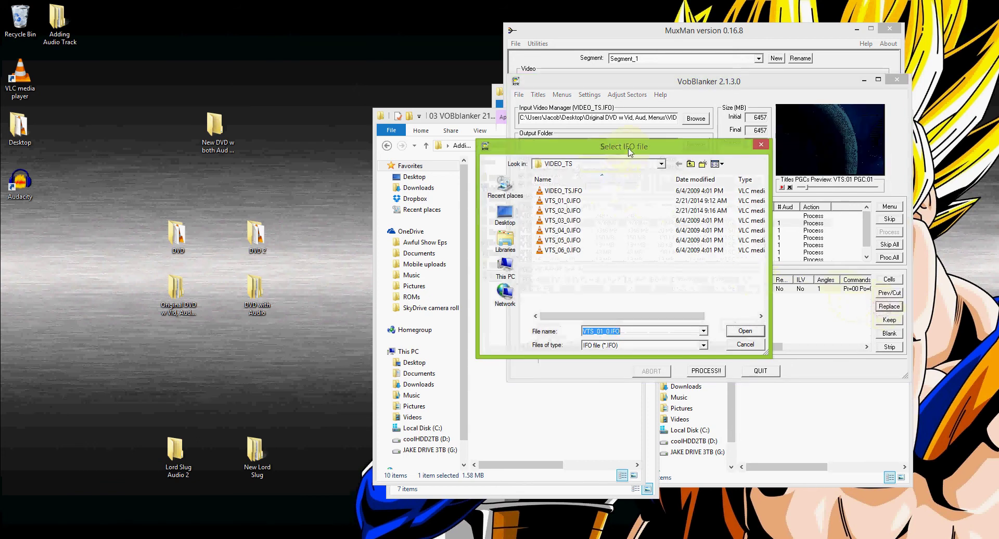
click(690, 165)
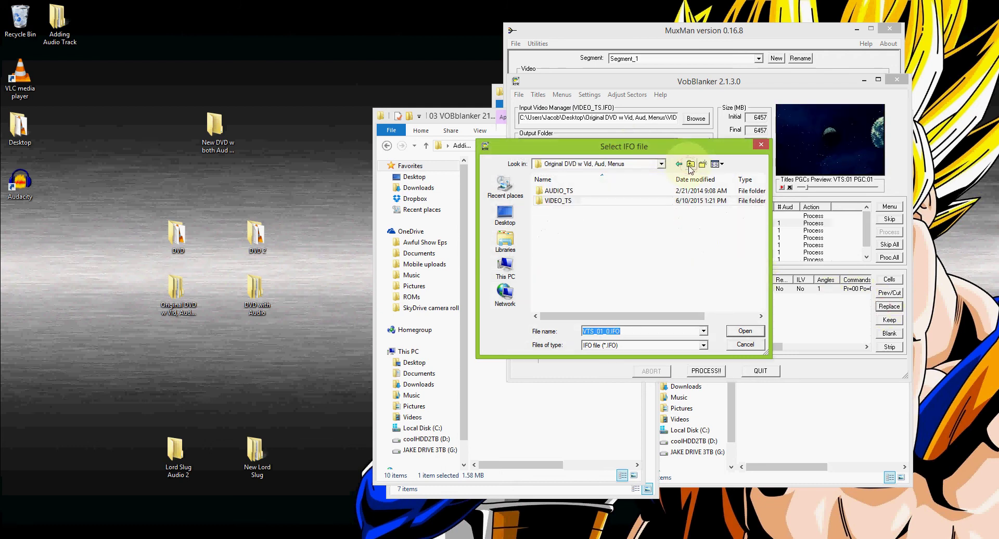
click(691, 166)
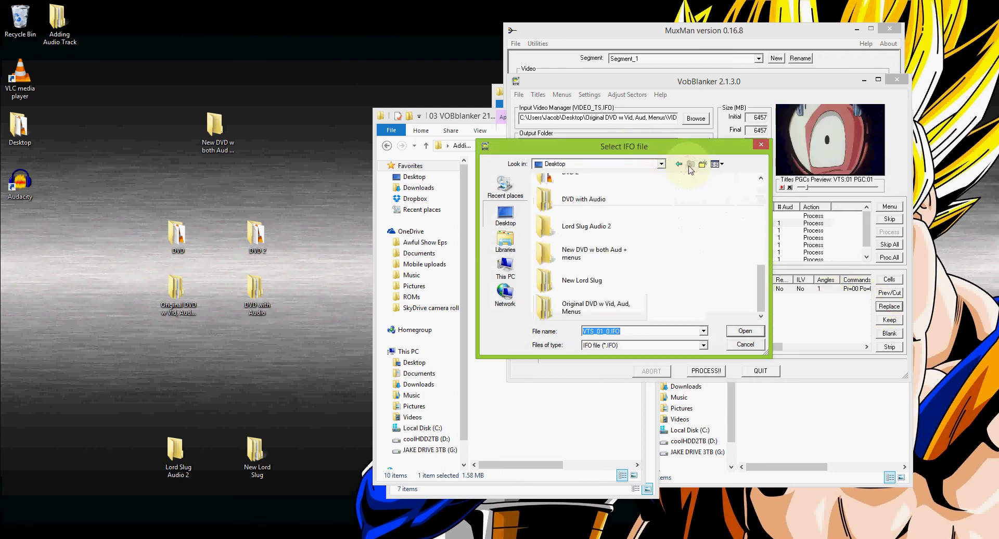
double_click(598, 282)
double_click(560, 190)
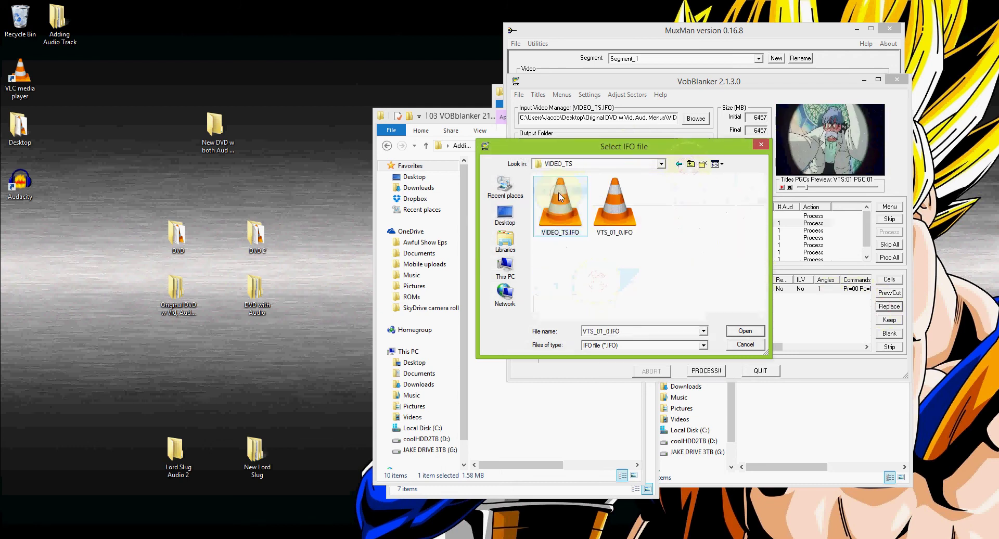
double_click(614, 215)
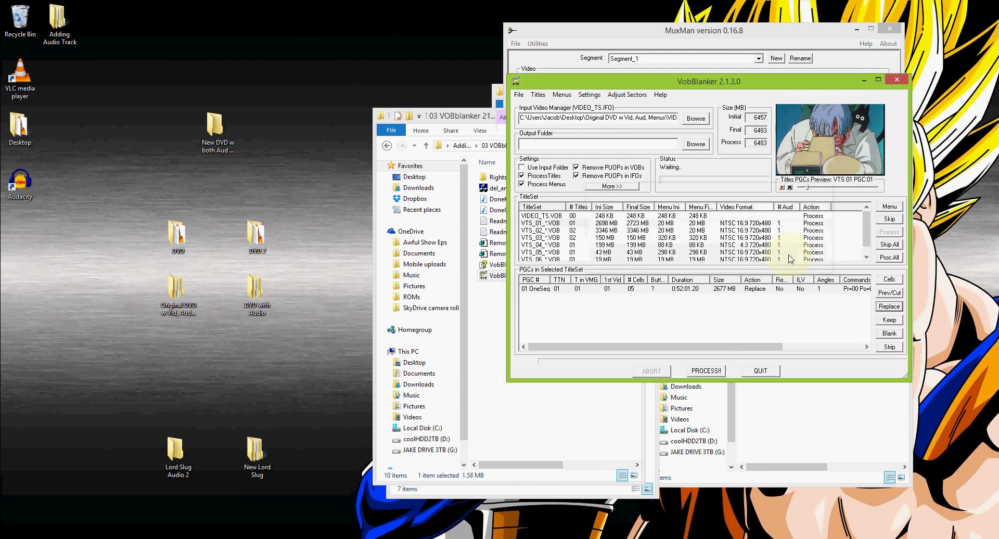
Step: Set the output folder to New DVD w both Aud + menus
click(696, 145)
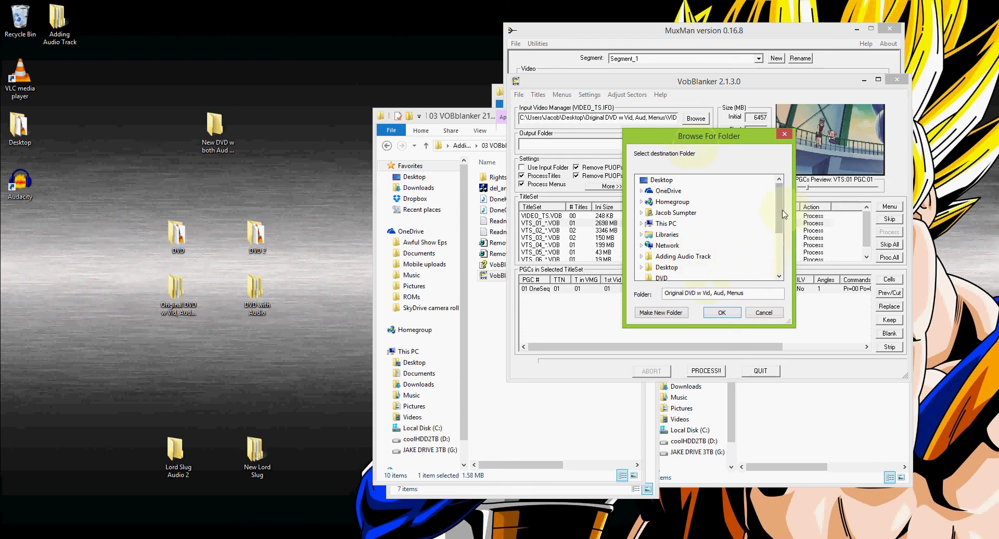
drag(783, 215, 782, 253)
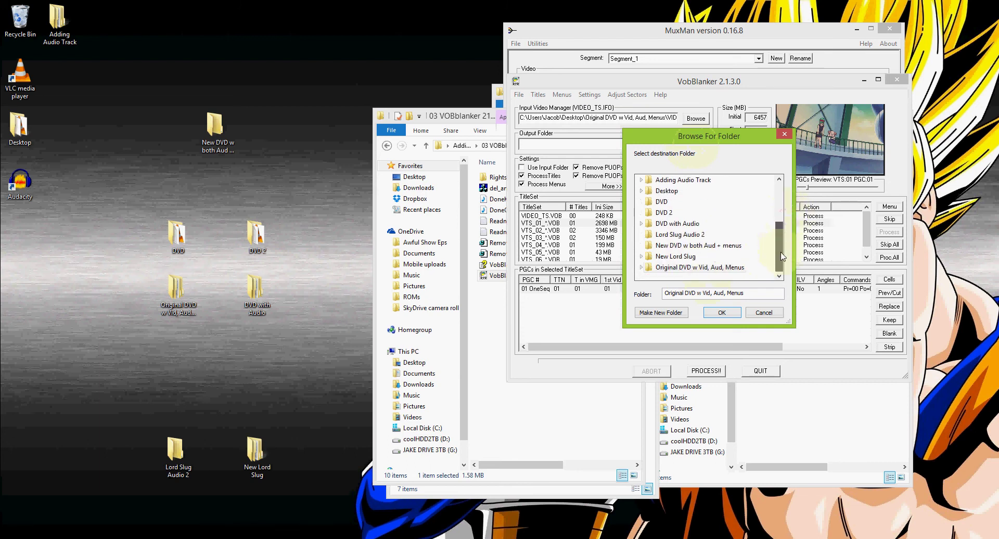
click(732, 247)
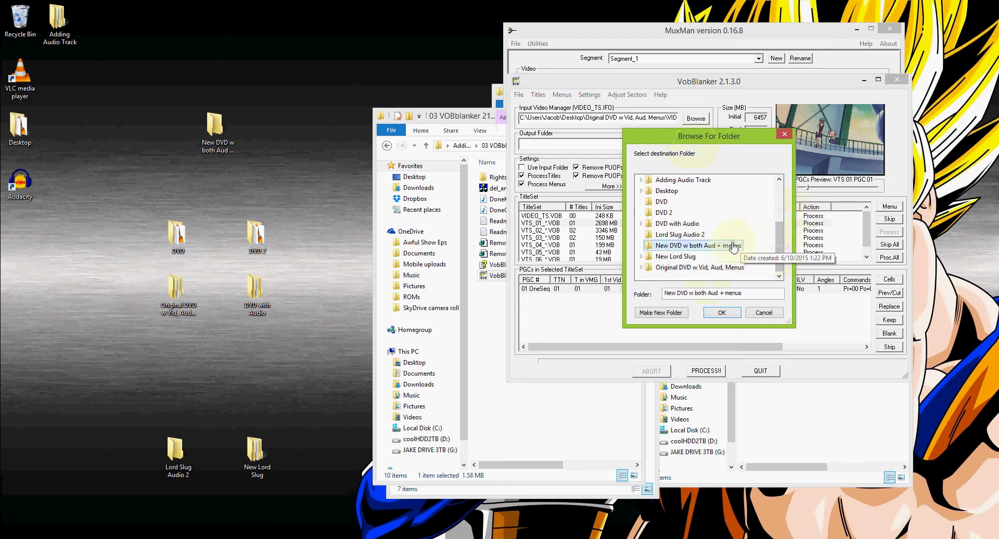
click(723, 312)
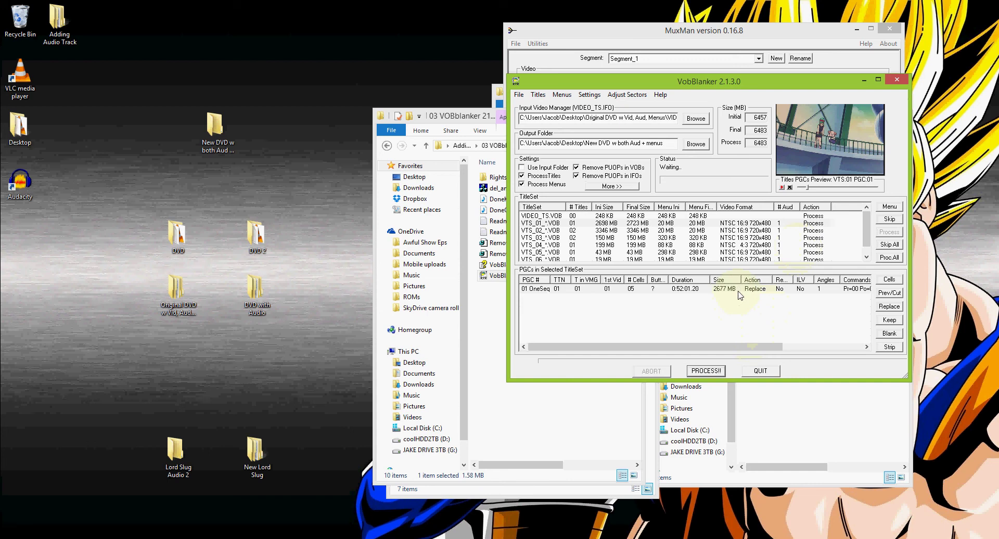
Step: Run PROCESS!! to write the new DVD, then return Explorer to Adding Audio Track
click(706, 370)
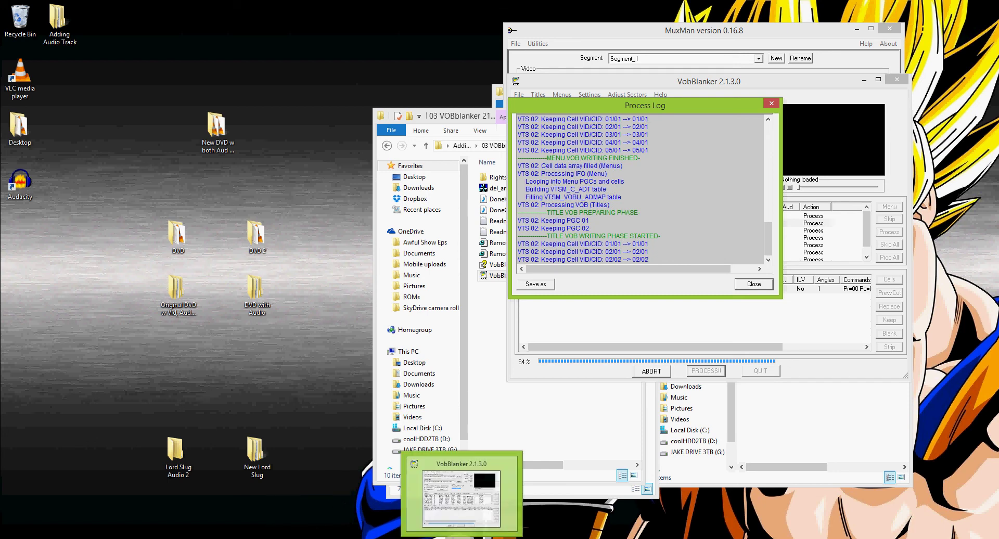
mouse_move(40, 536)
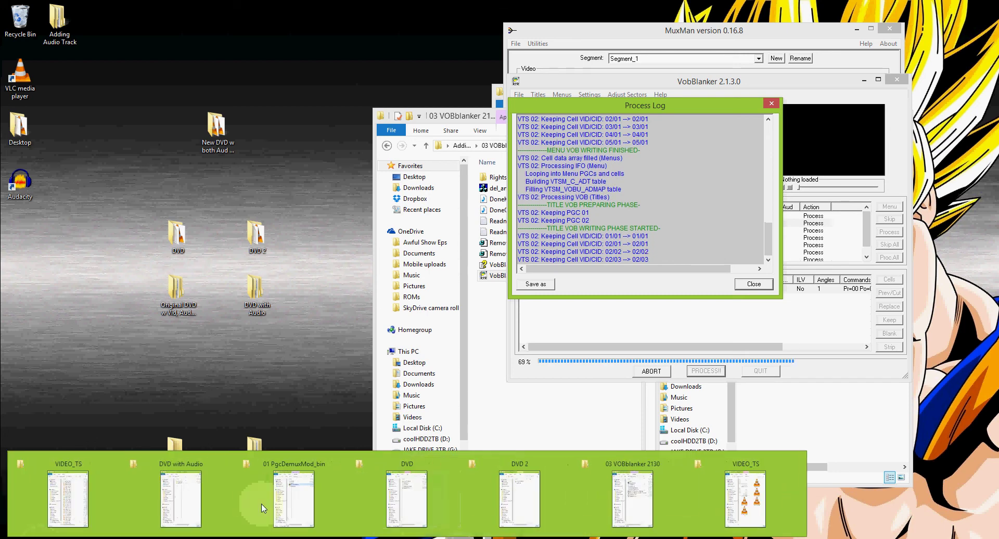
click(594, 492)
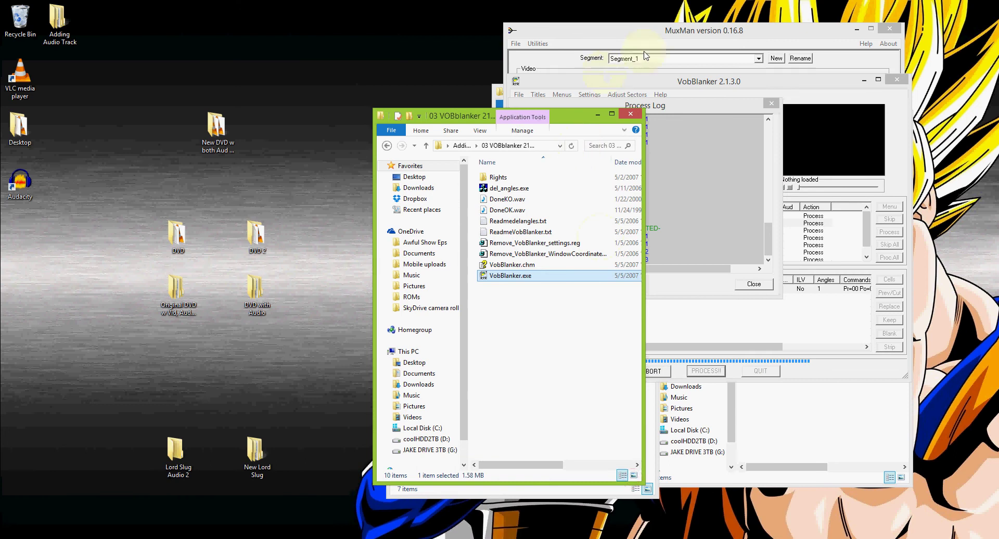
click(681, 106)
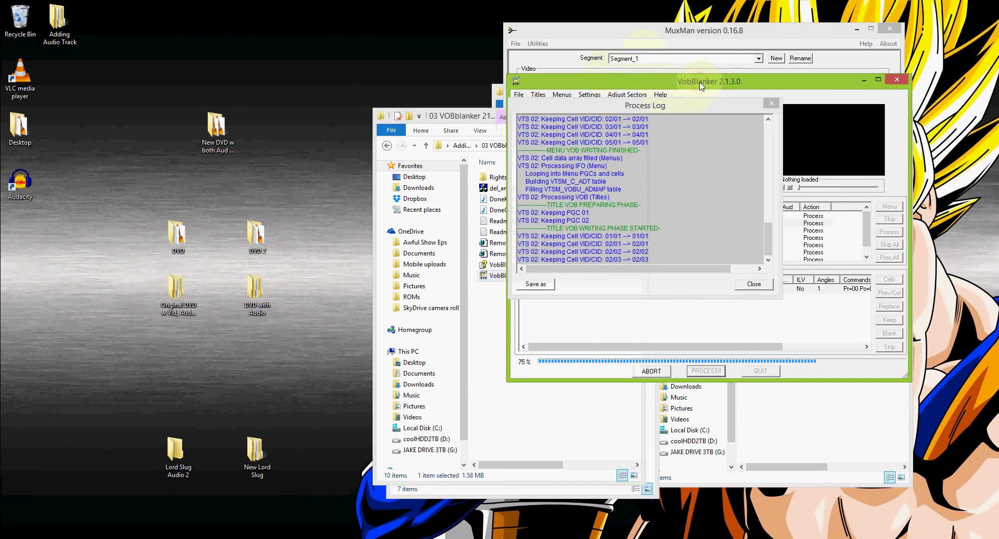
click(469, 121)
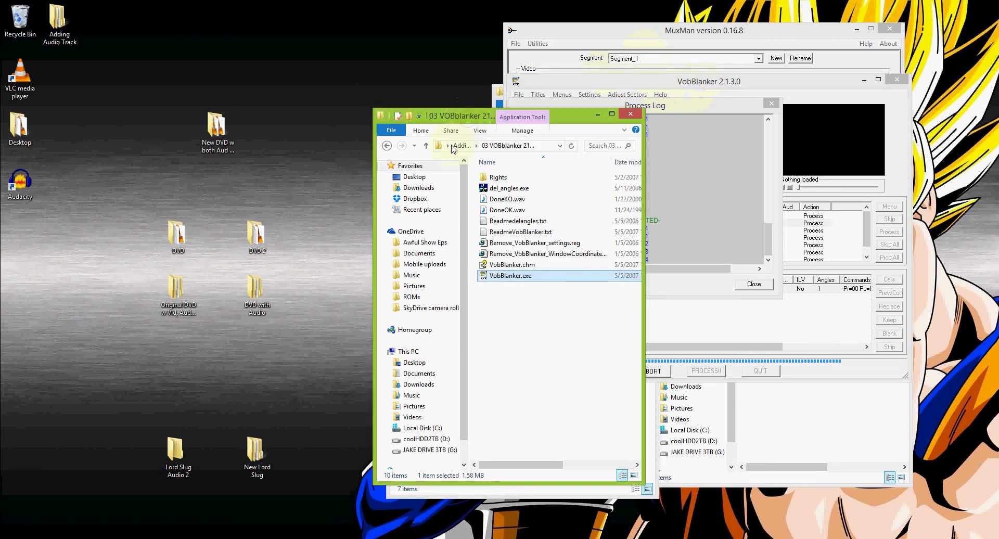
click(426, 145)
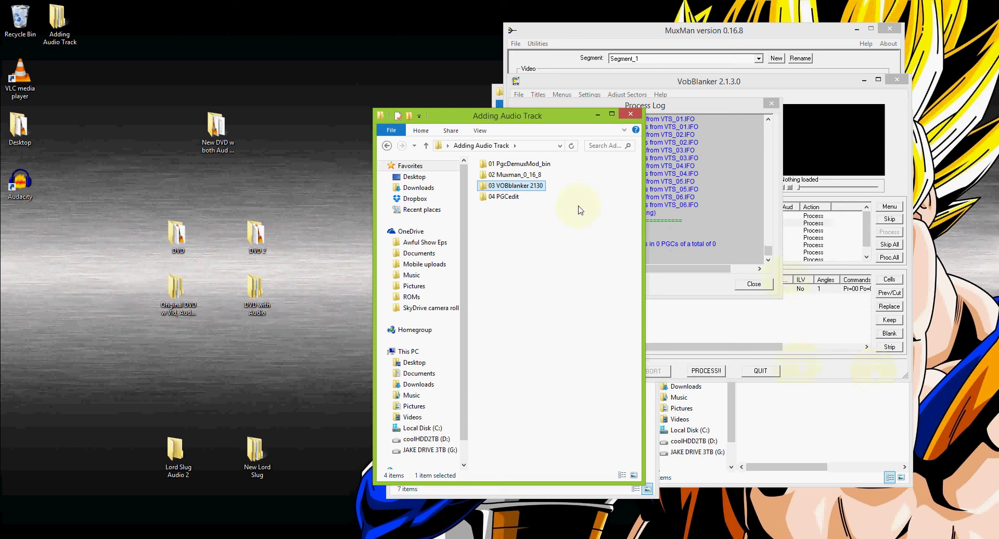
Step: Open the 04 PGCedit folder and launch PgcEdit.exe
double_click(489, 197)
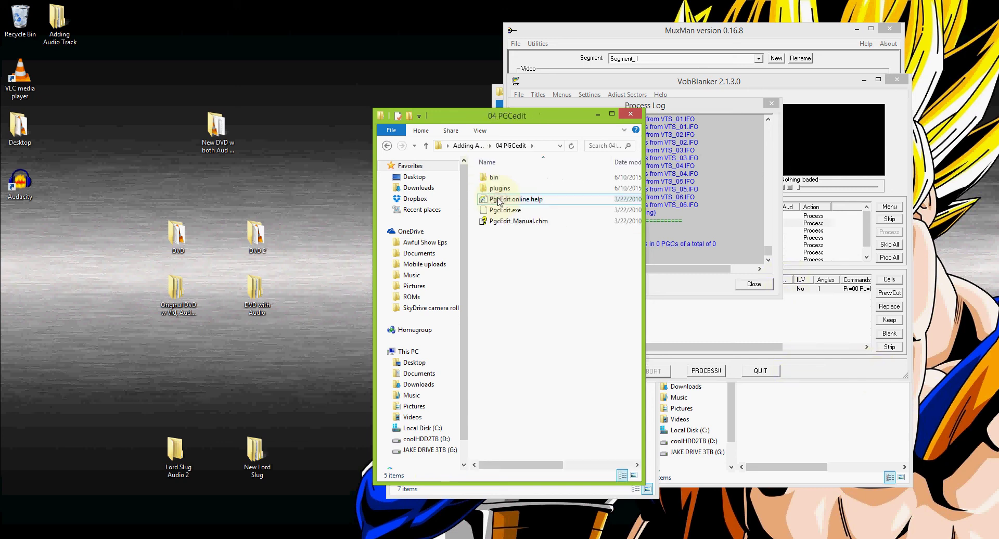
double_click(499, 210)
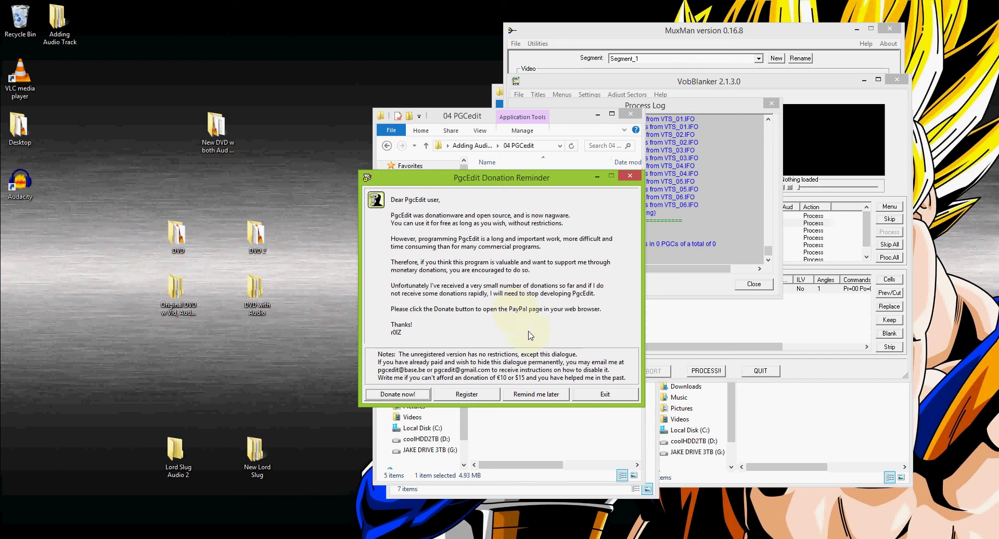
Step: Dismiss the donation reminder and bring up PgcEdit's Open DVD folder browser
click(543, 395)
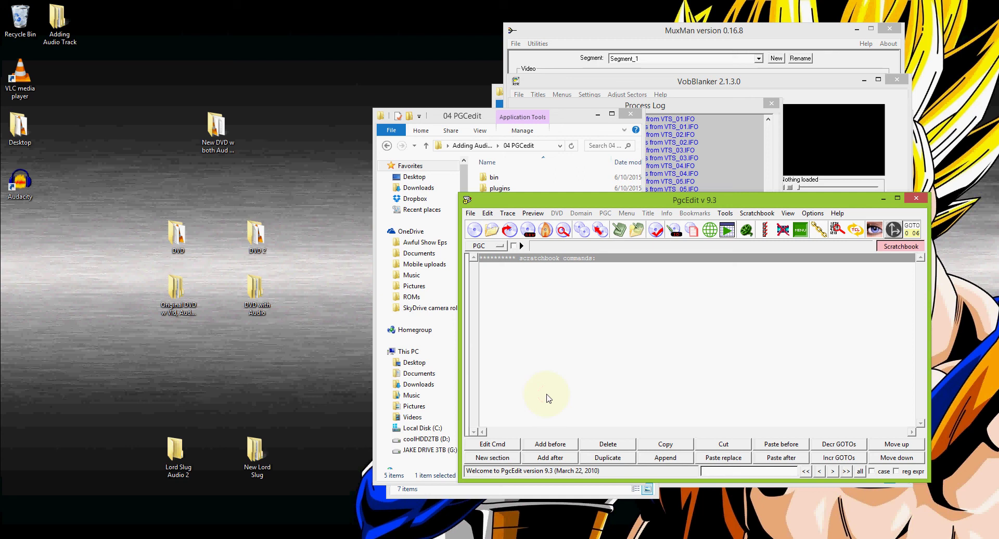
click(475, 230)
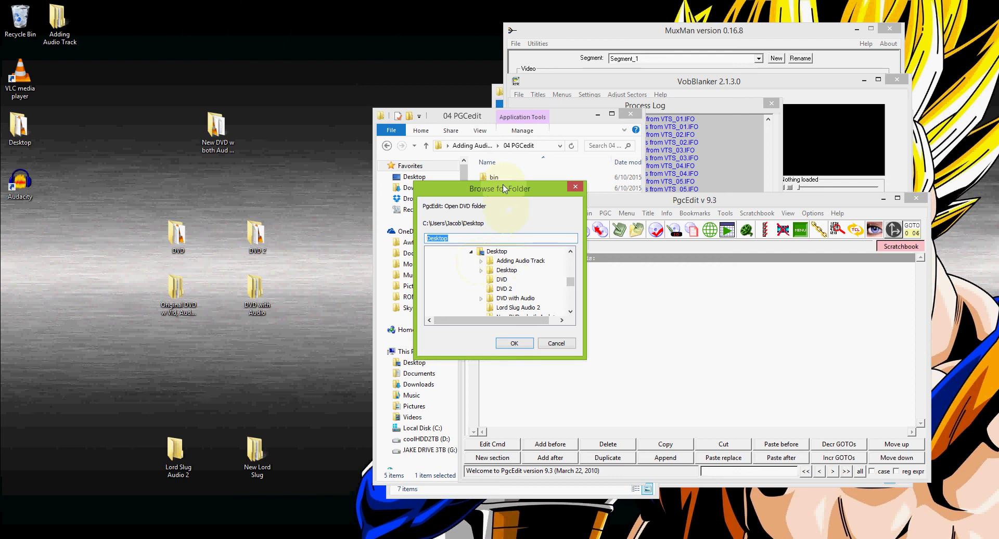
Step: Load the 'New DVD w both Aud + menus' folder in PgcEdit and move the window higher
drag(514, 194, 653, 173)
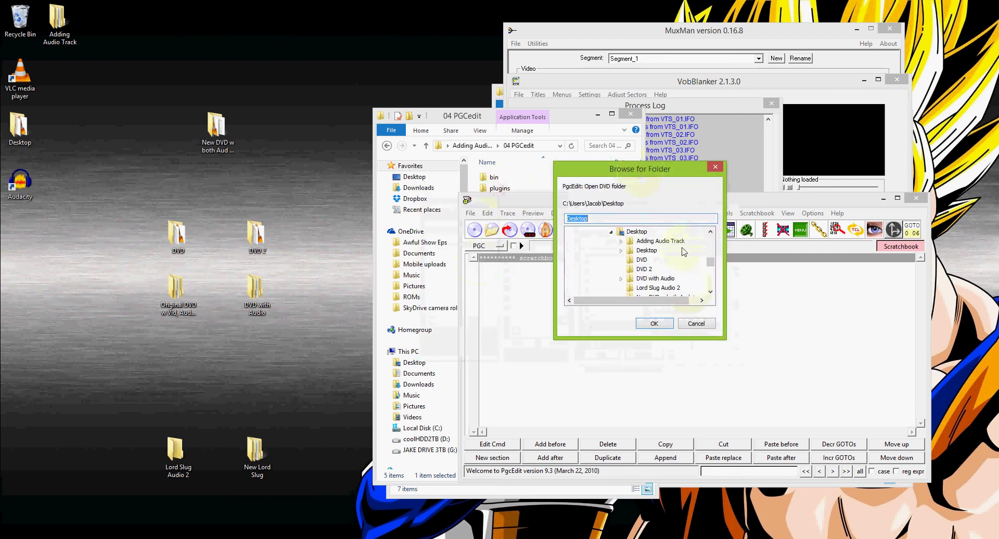
click(709, 264)
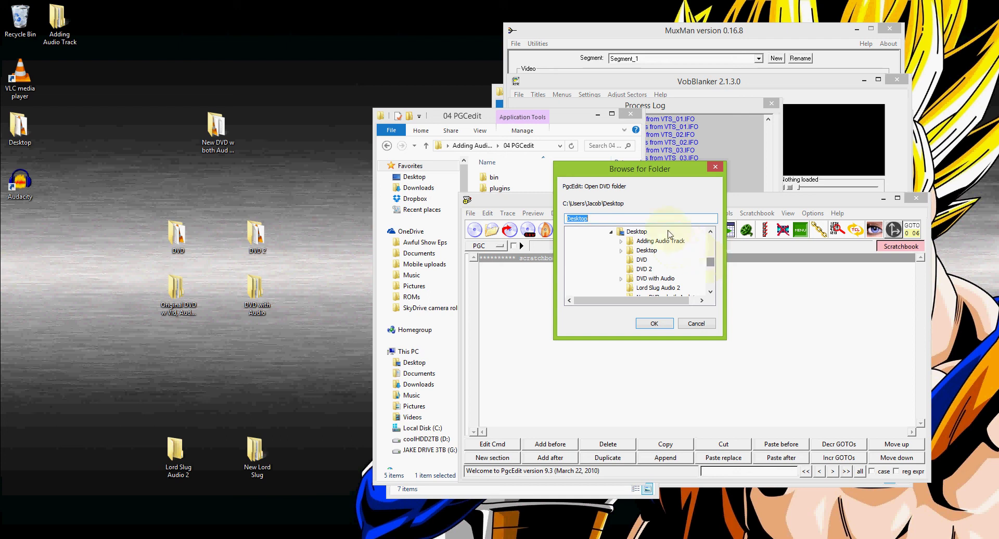
click(709, 292)
click(710, 292)
click(671, 278)
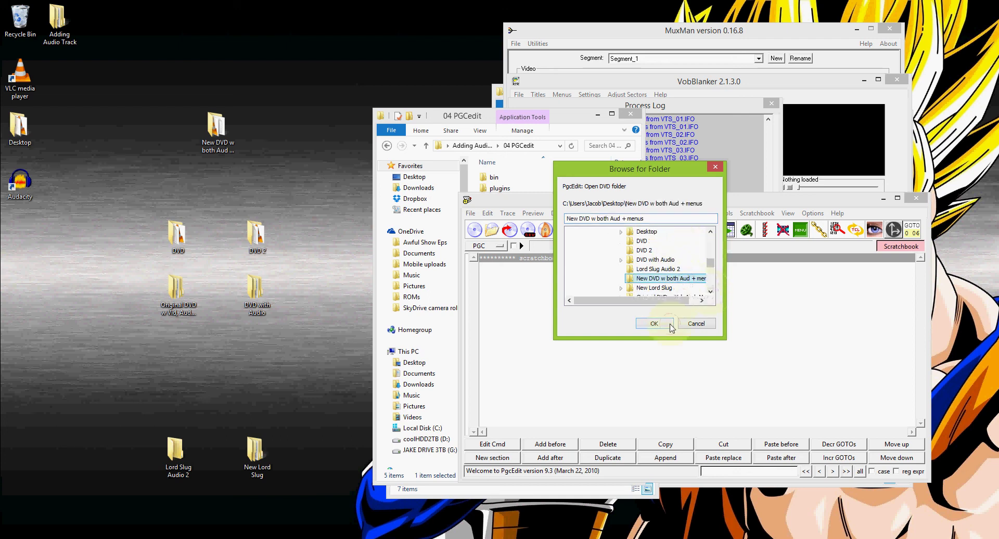
click(654, 324)
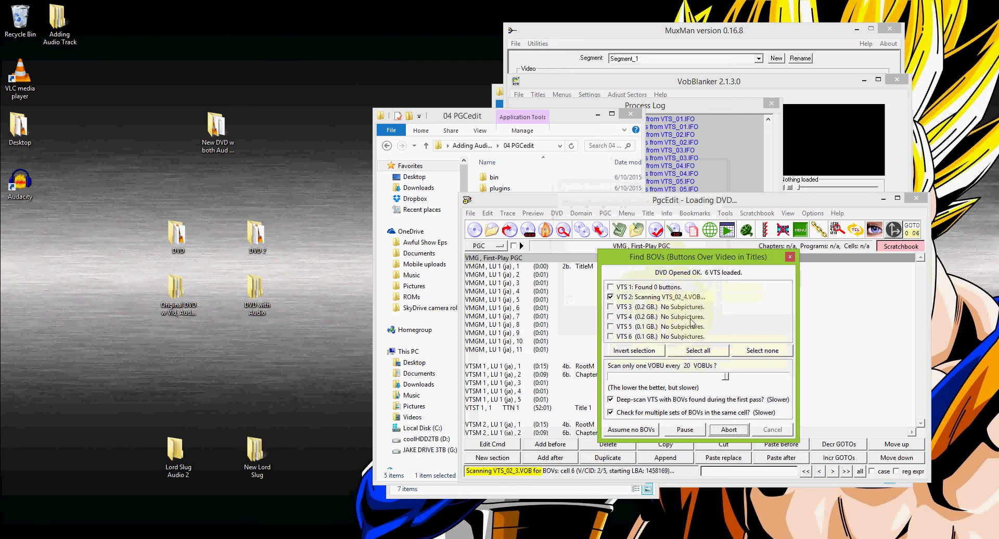
drag(543, 204, 532, 96)
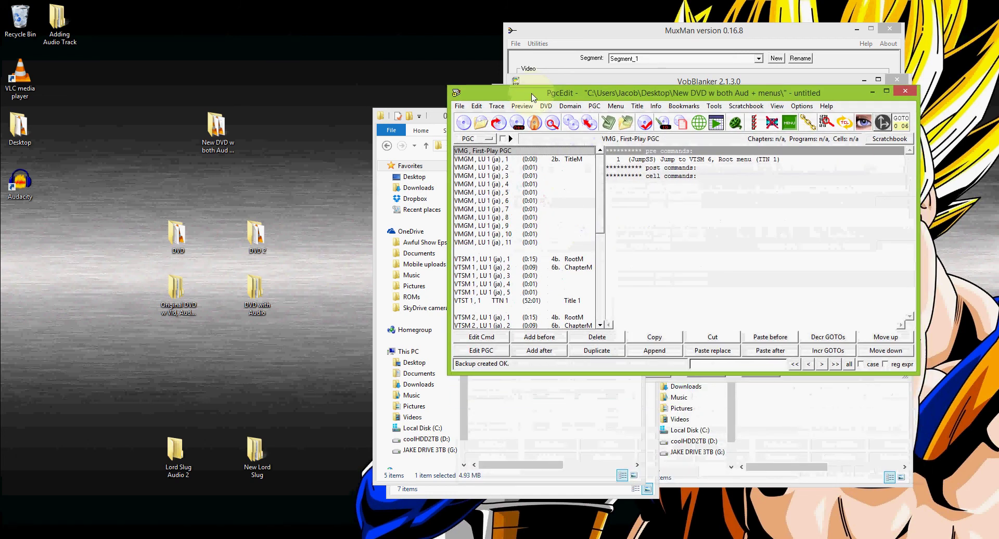
Step: In the VTST 1,1 TTN 1 title PGC, set audio stream 1 to VOB audio stream 1
click(529, 300)
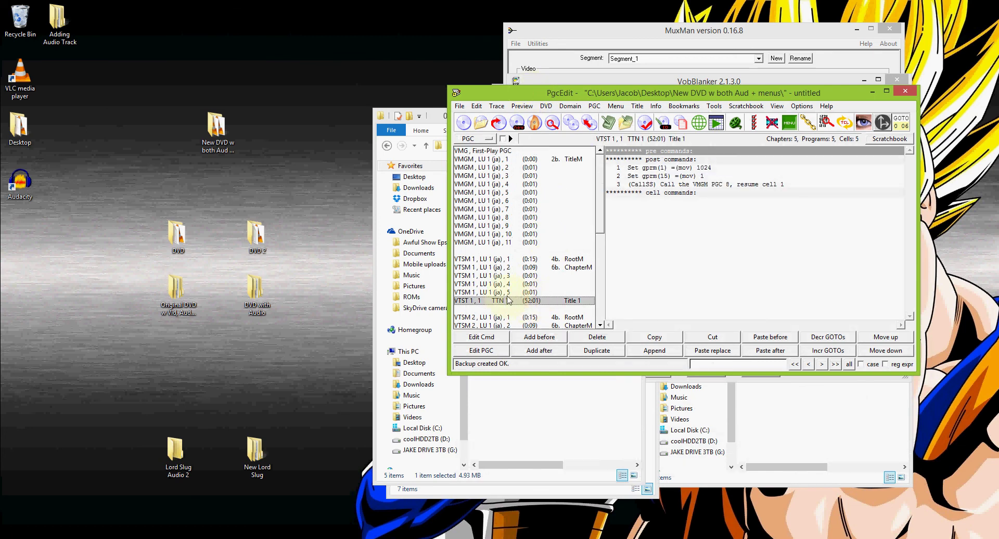
double_click(501, 303)
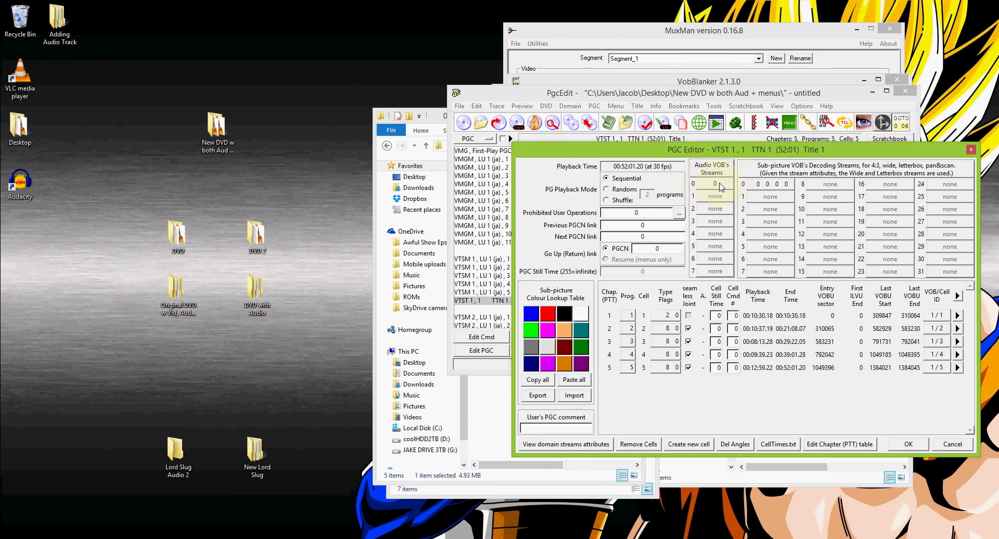
mouse_move(721, 187)
click(708, 201)
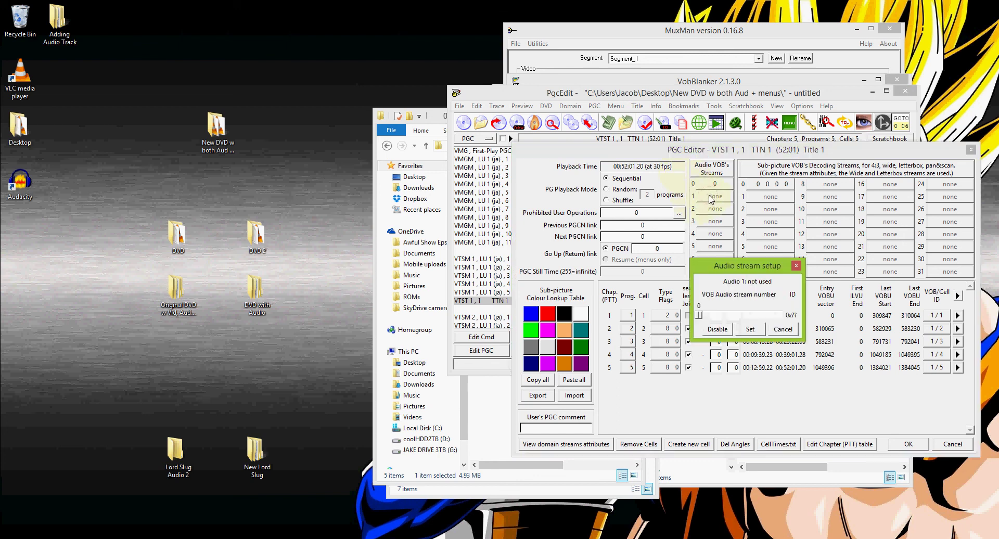
click(712, 316)
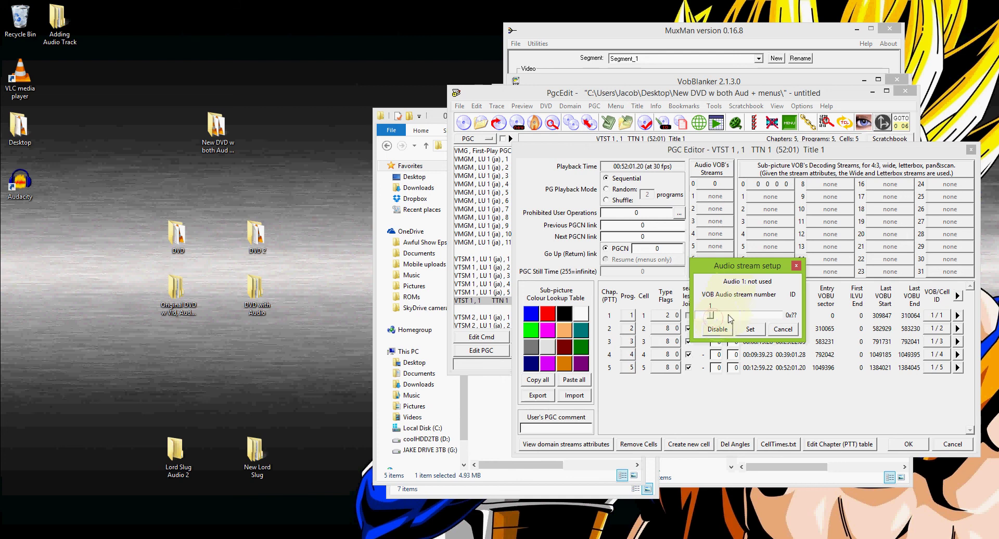
click(749, 330)
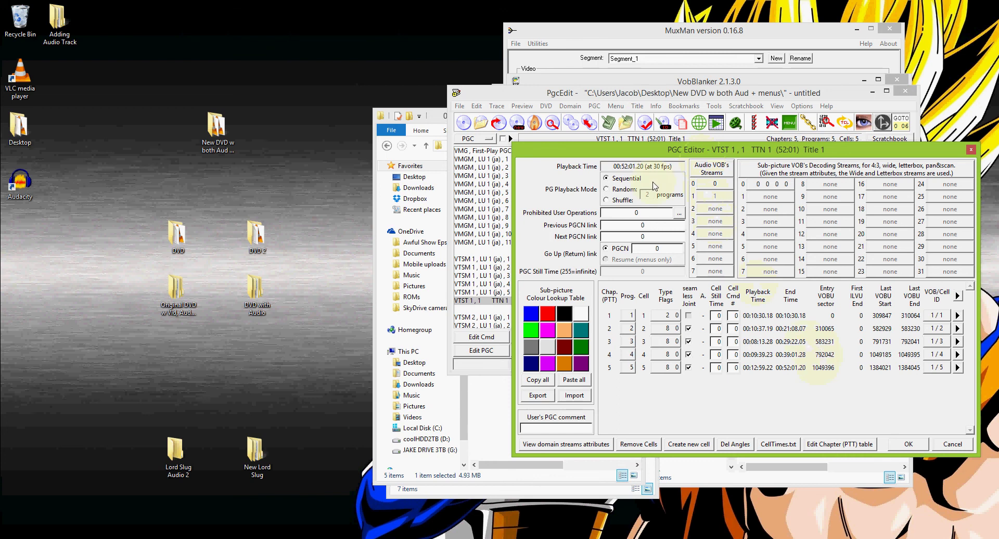
click(902, 444)
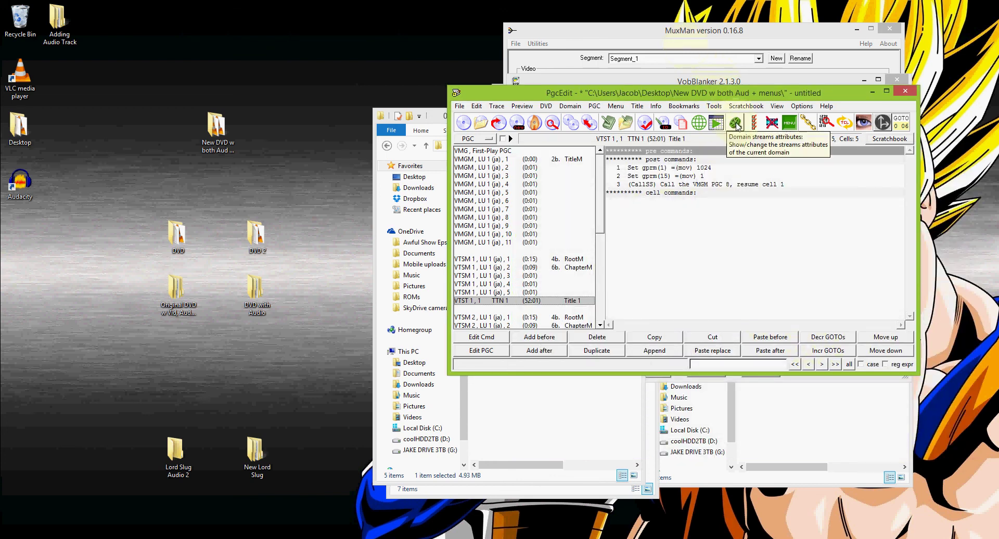
Step: Fix the audio count to 2 and give audio 1 language 'en', normal mode, AC3 2 channels
click(735, 124)
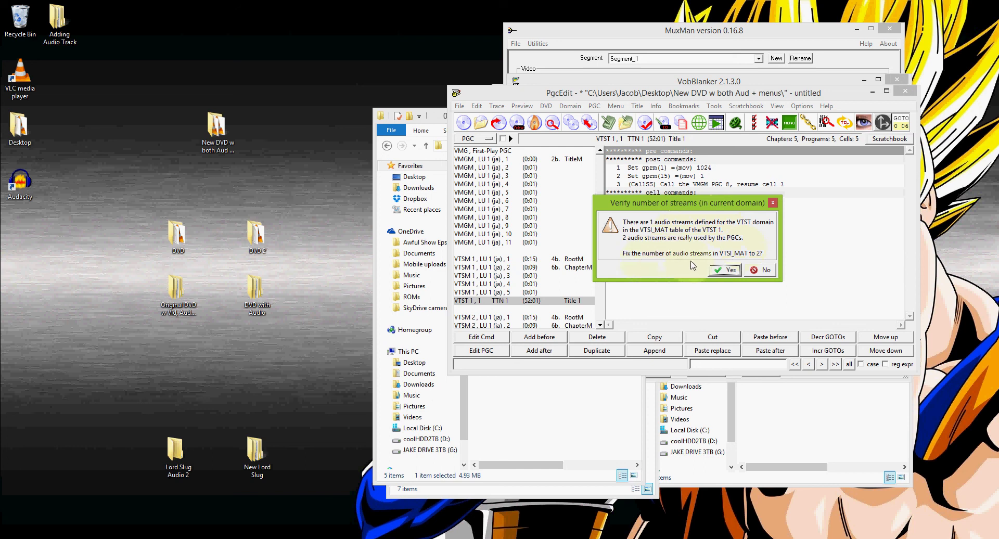
click(726, 270)
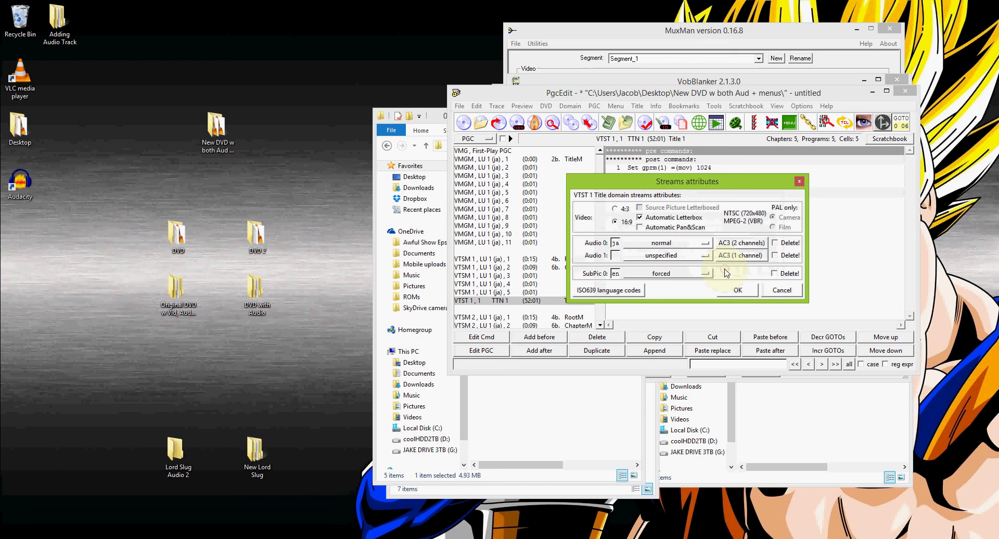
click(609, 256)
text(en)
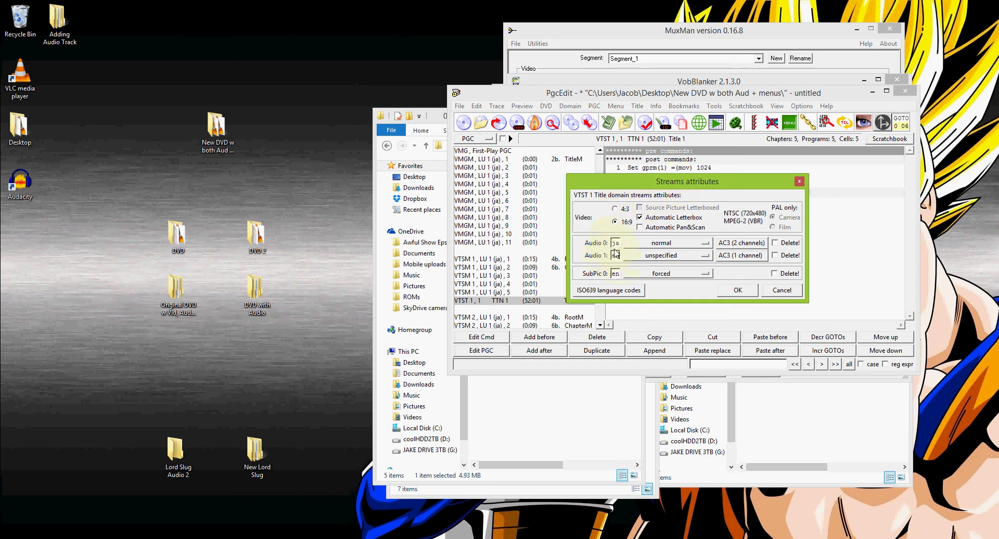
click(671, 255)
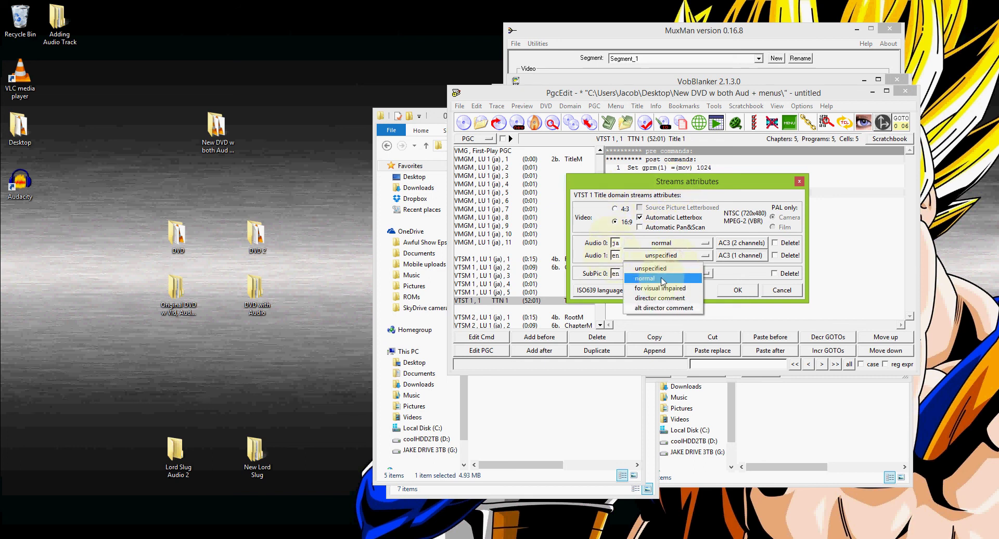
click(662, 279)
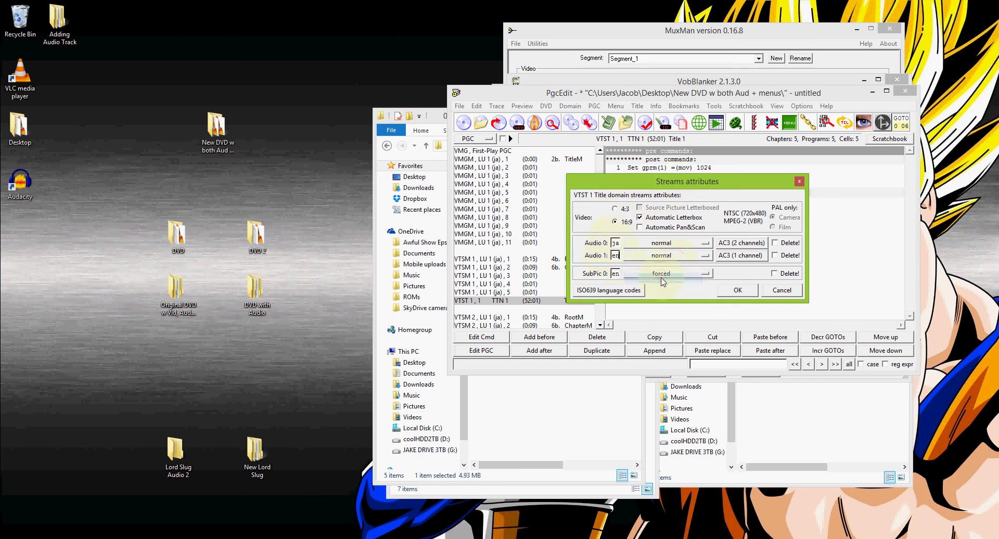
click(732, 256)
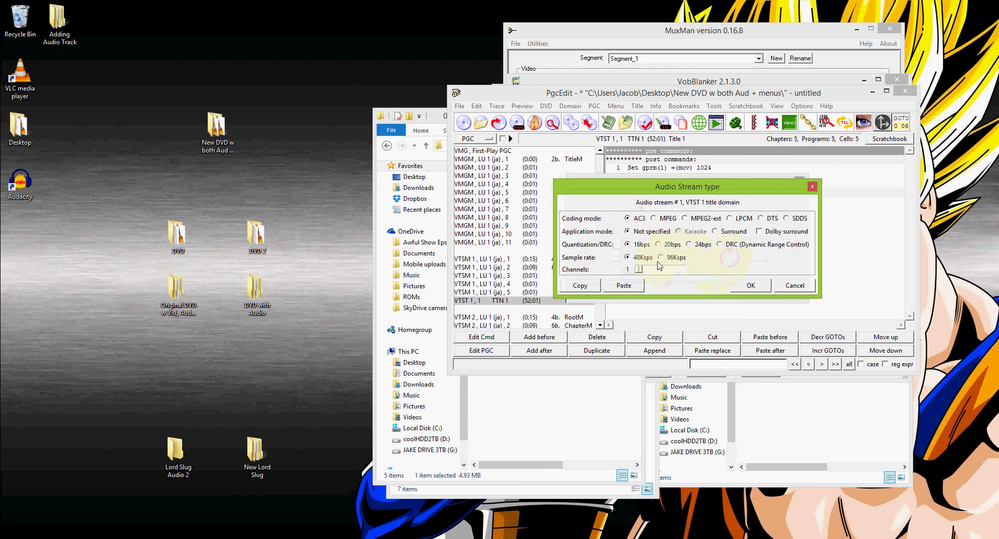
drag(643, 271, 645, 272)
click(751, 285)
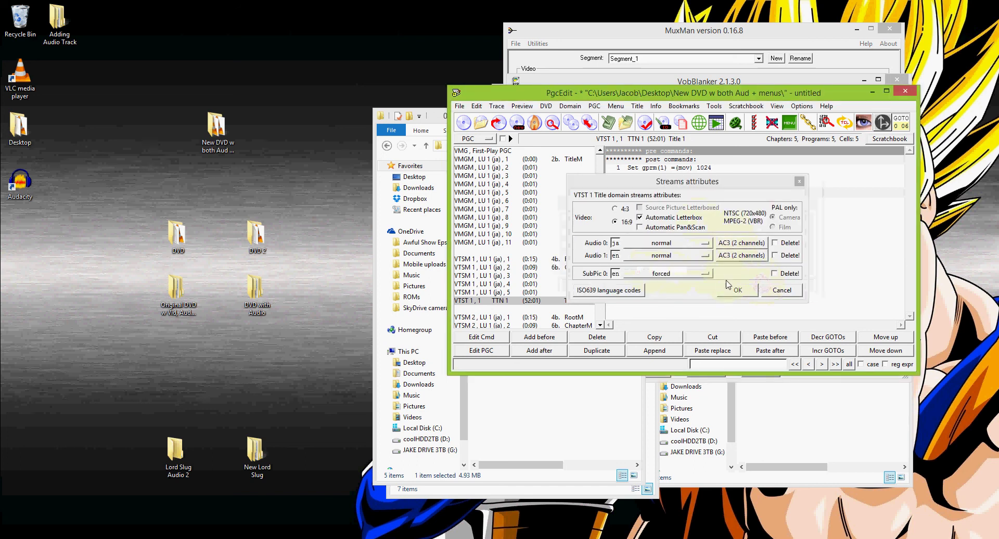
click(735, 292)
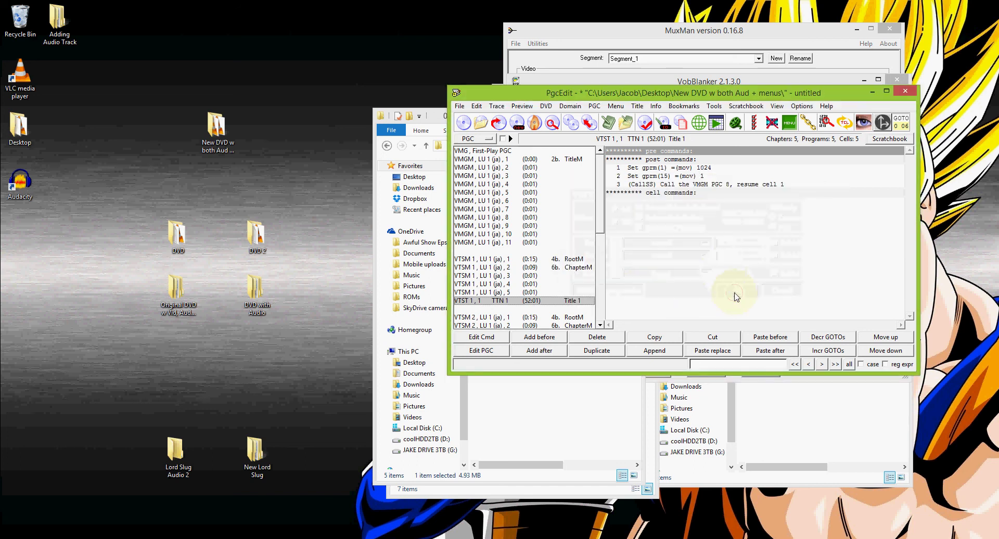
Step: Save the edited DVD and acknowledge the 'DVD saved OK!' message
click(459, 105)
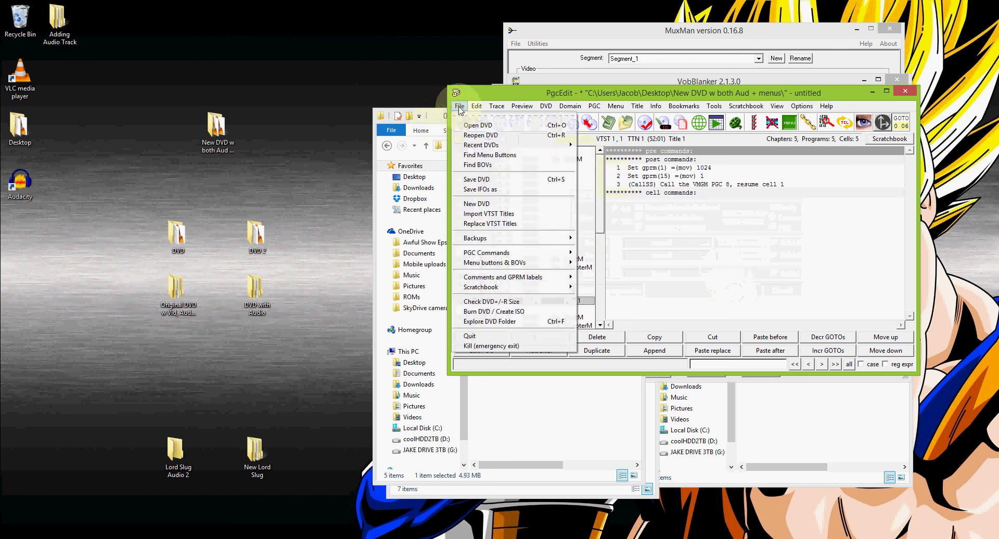
click(494, 180)
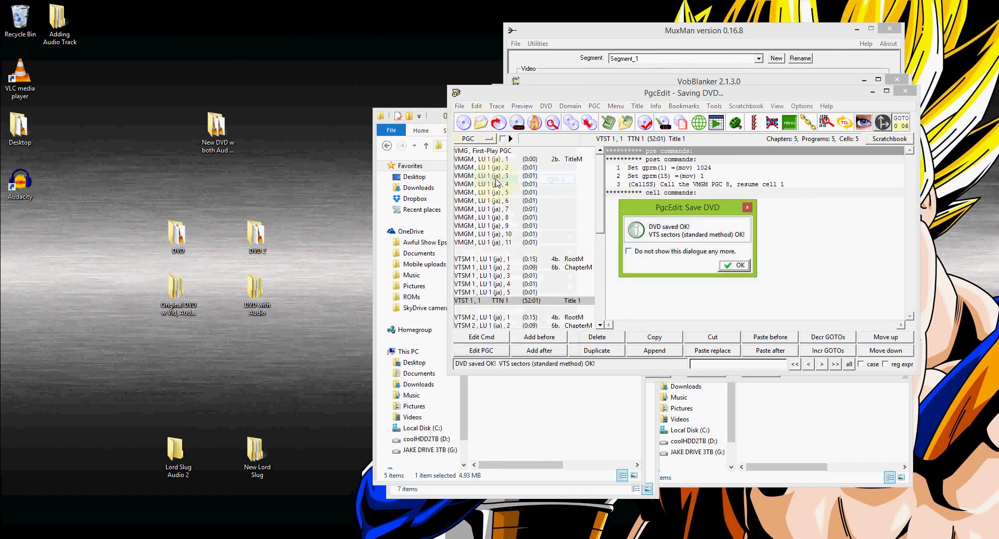
click(727, 268)
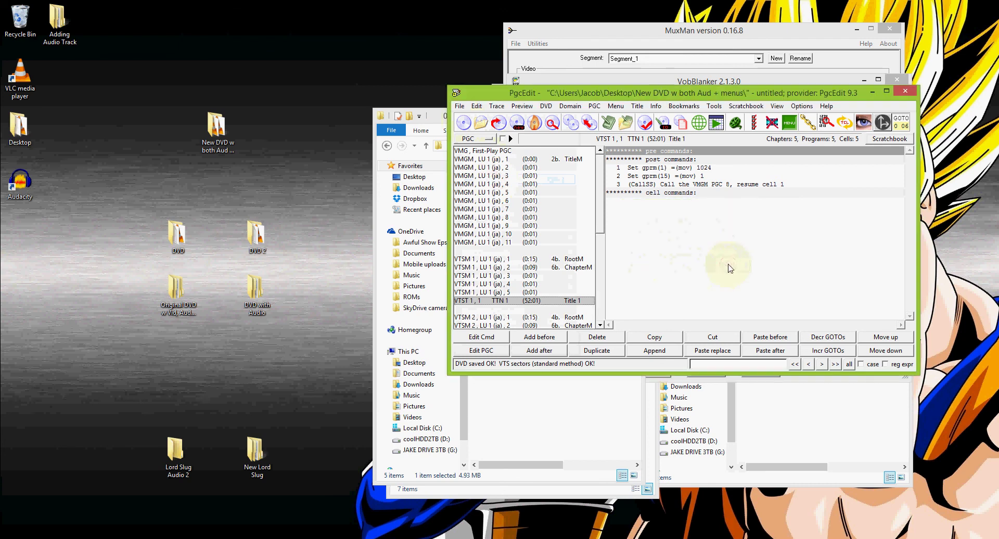
click(214, 123)
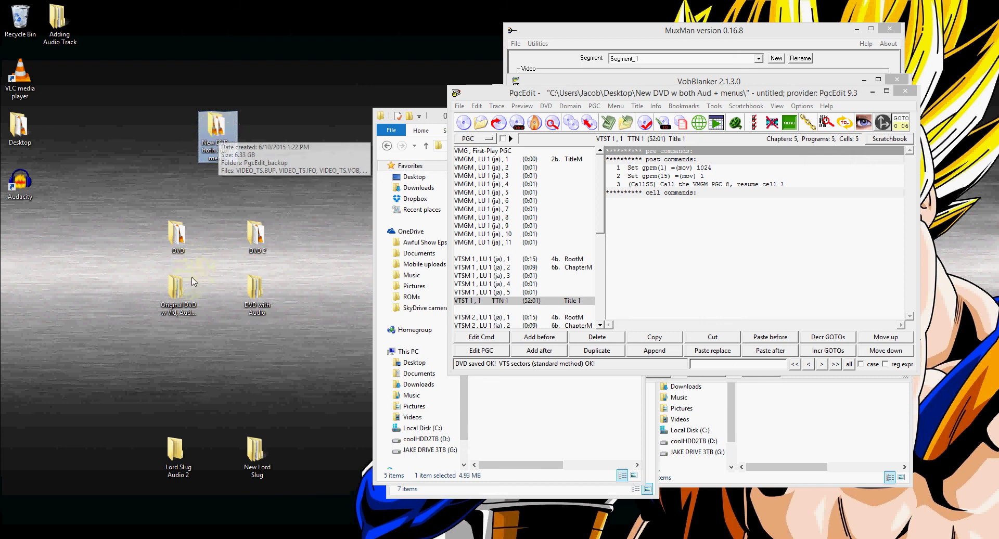
Step: Check the Original DVD folder's infotip, open 'New DVD w both Aud + menus', then return to PgcEdit
click(188, 299)
mouse_move(183, 301)
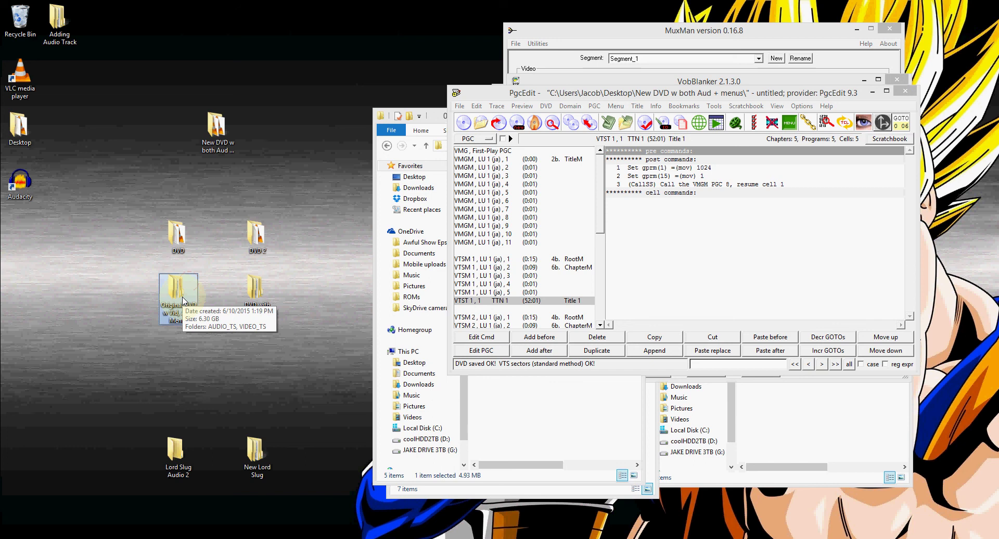
click(214, 137)
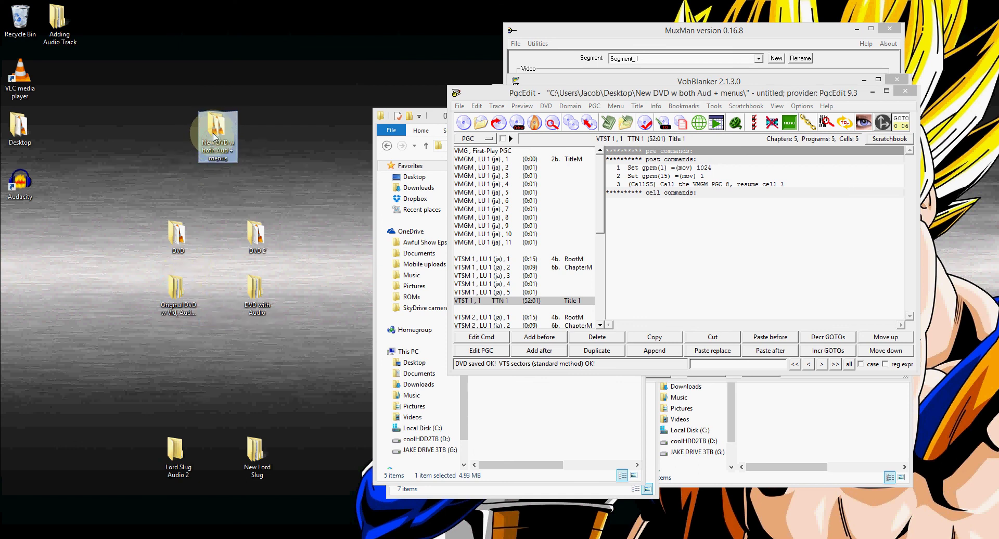
double_click(214, 136)
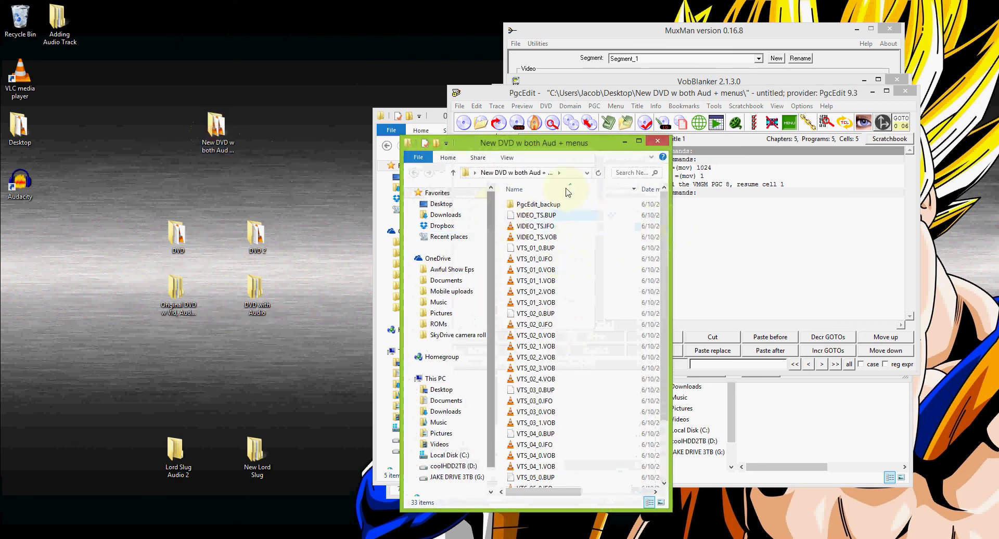
click(612, 99)
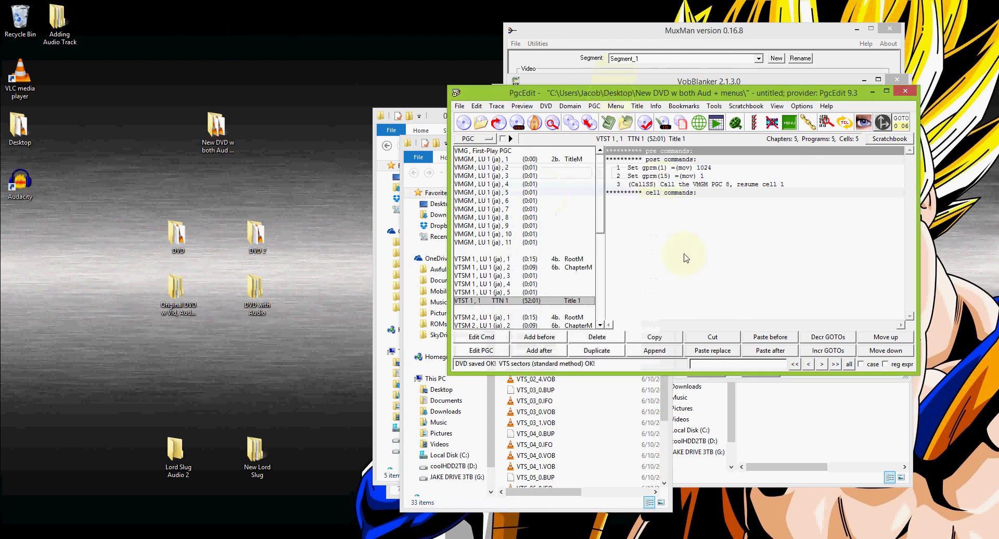